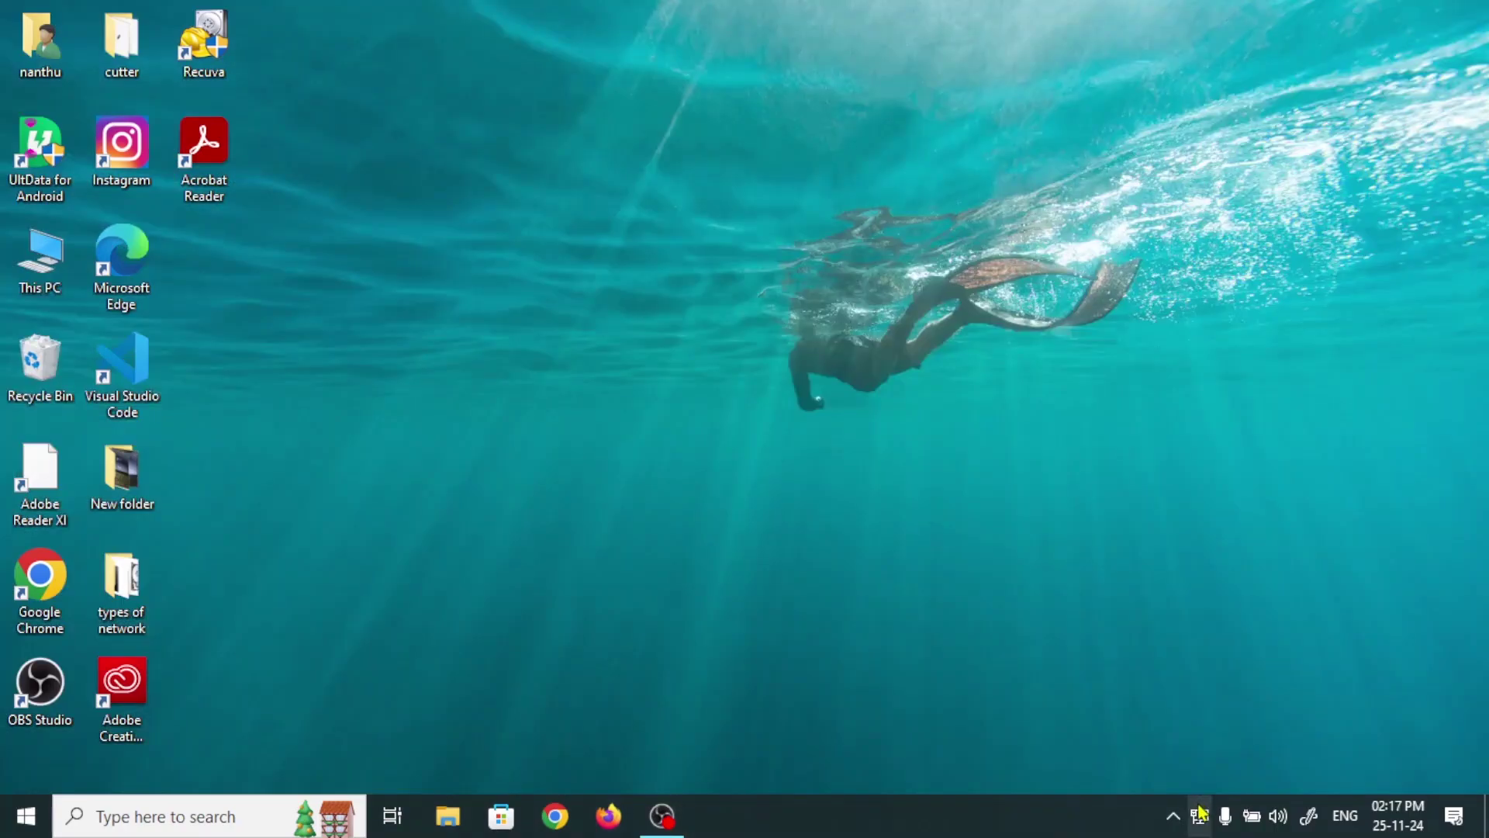
- Open the advanced sharing settings of the Network and Sharing Center from the Ethernet network settings
right_click(1200, 815)
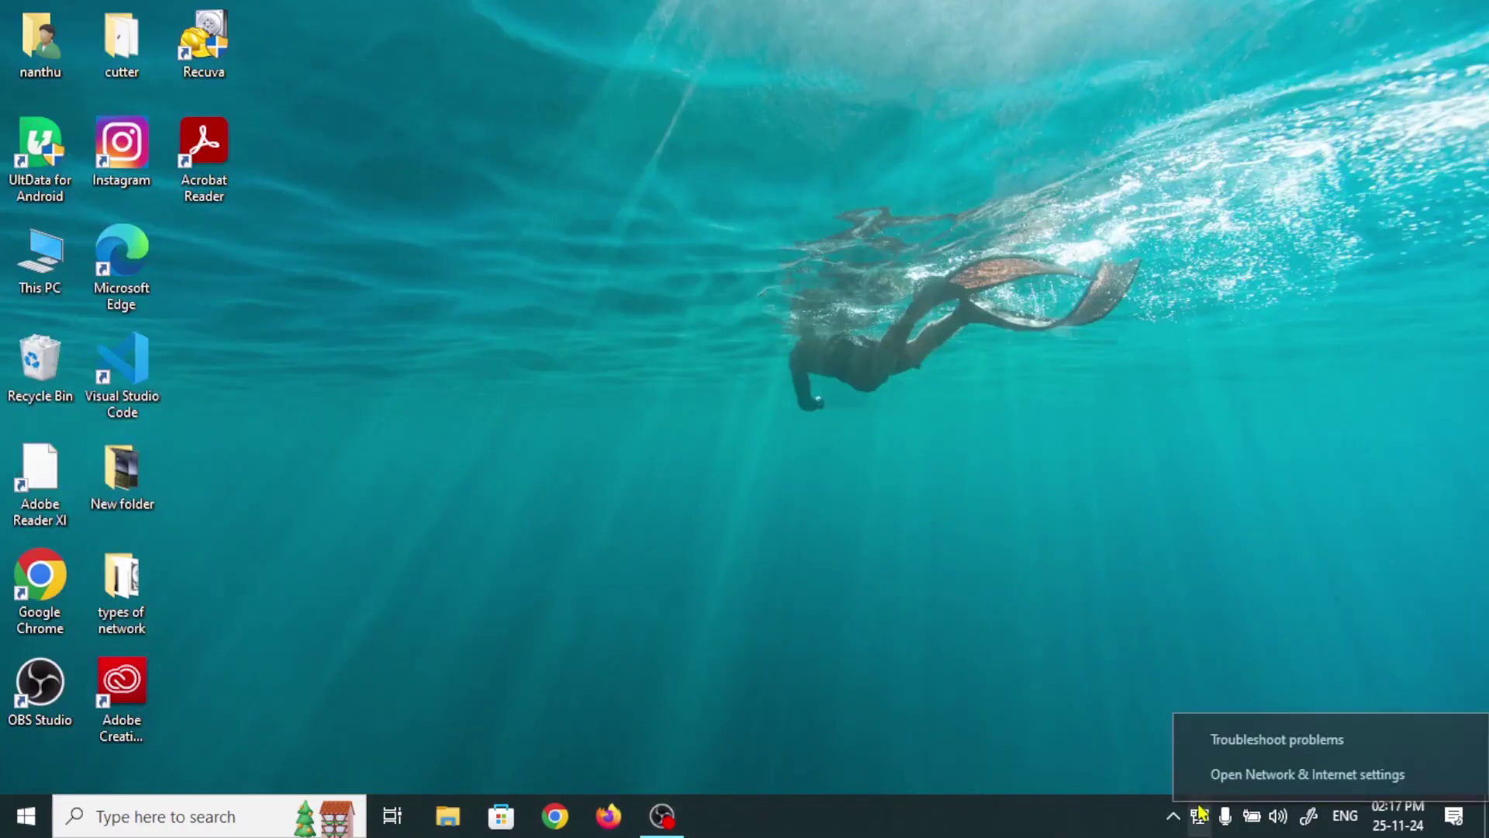
left_click(1228, 788)
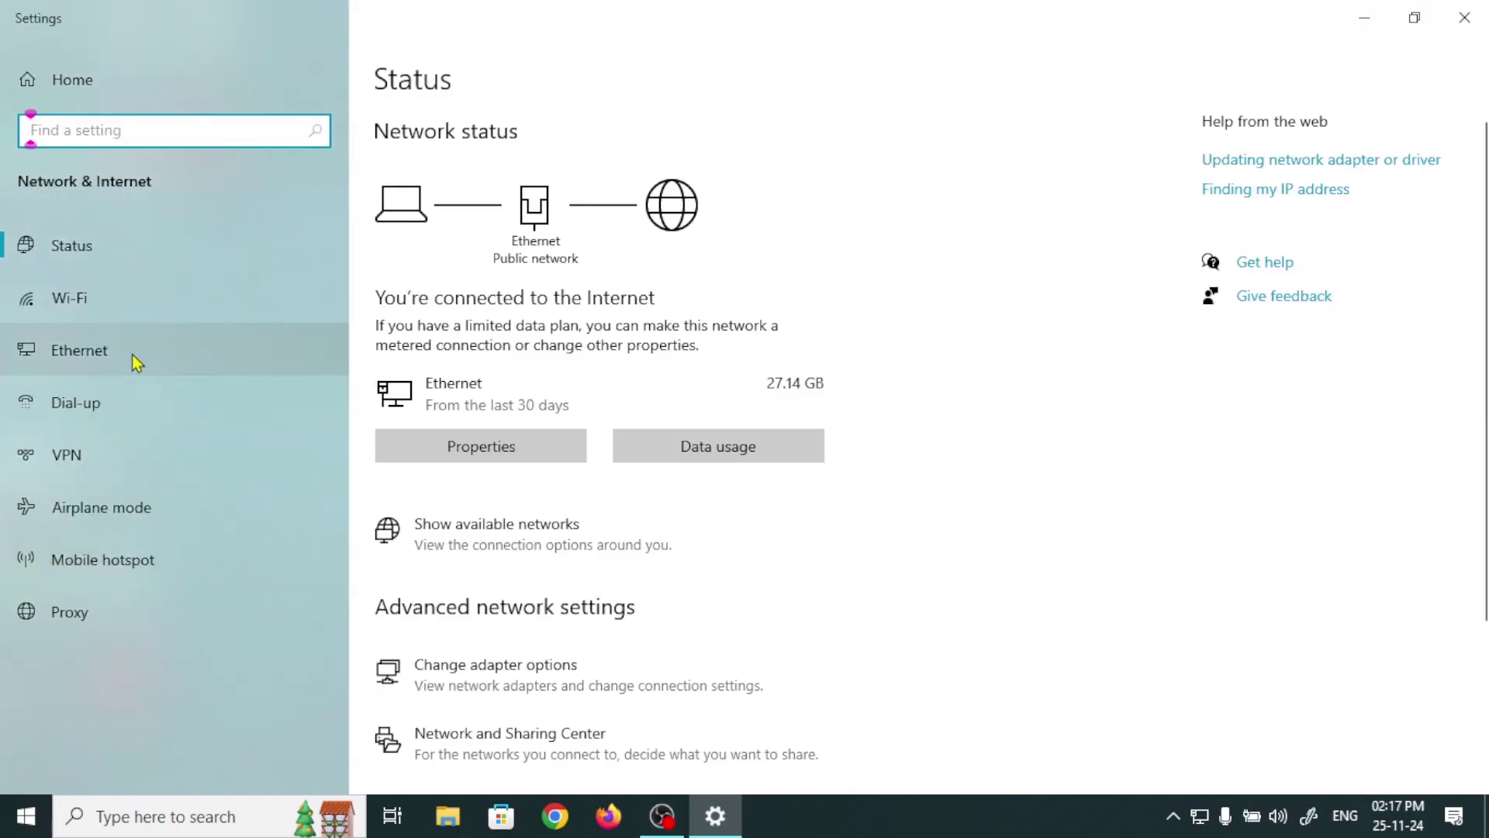
left_click(132, 355)
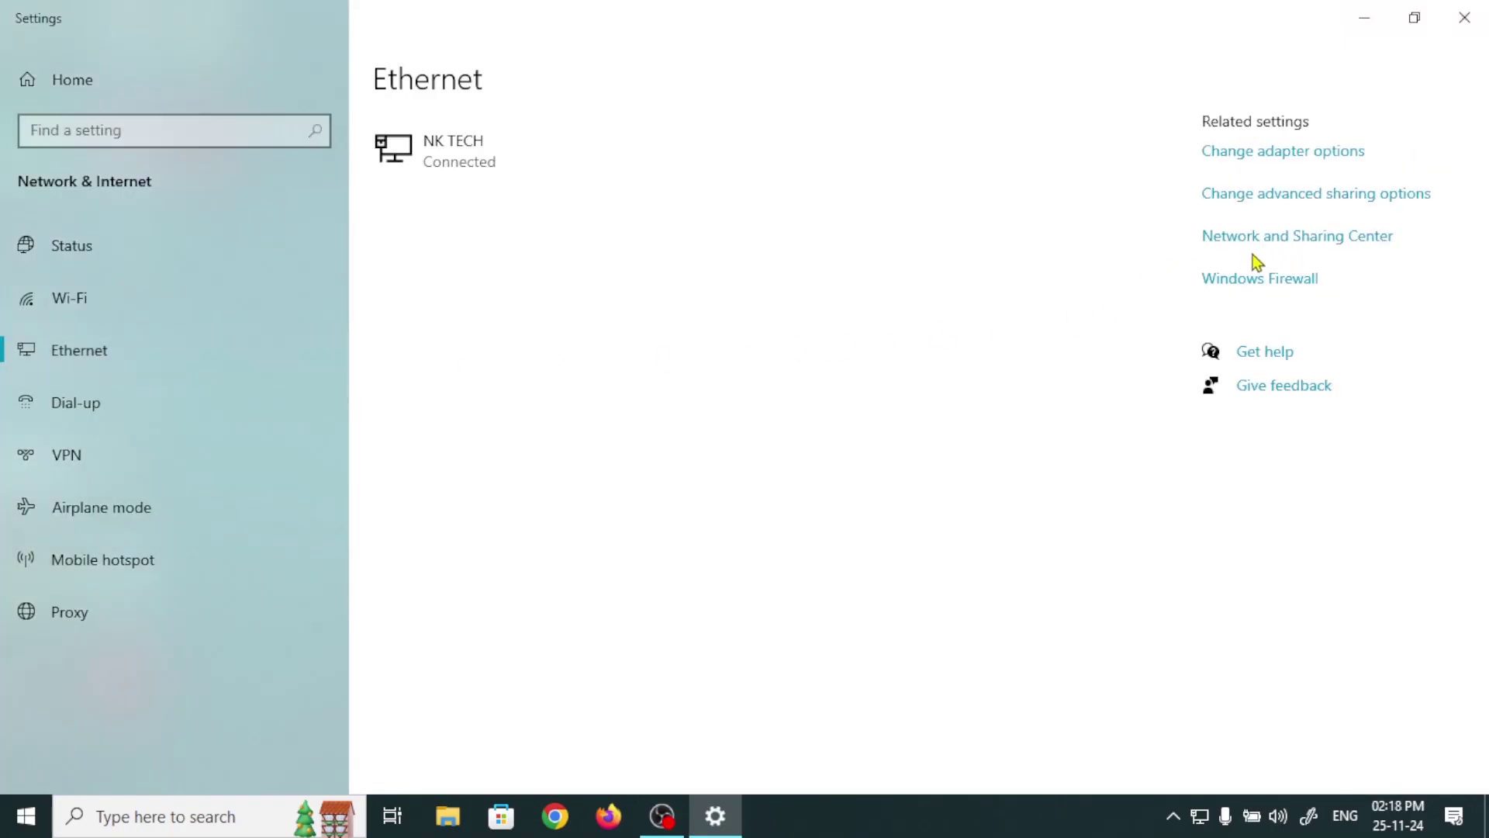
left_click(1328, 240)
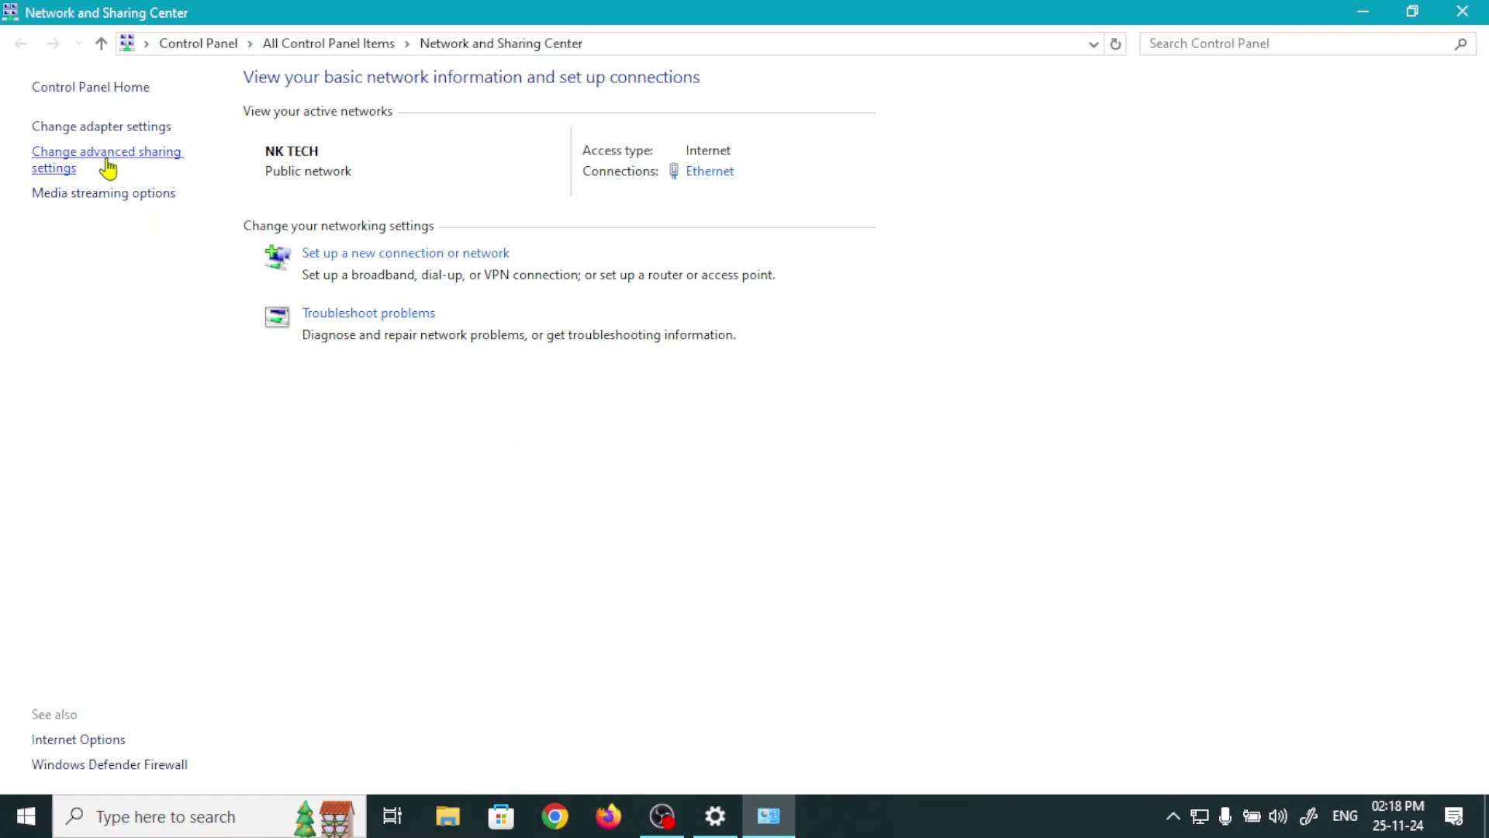
left_click(109, 167)
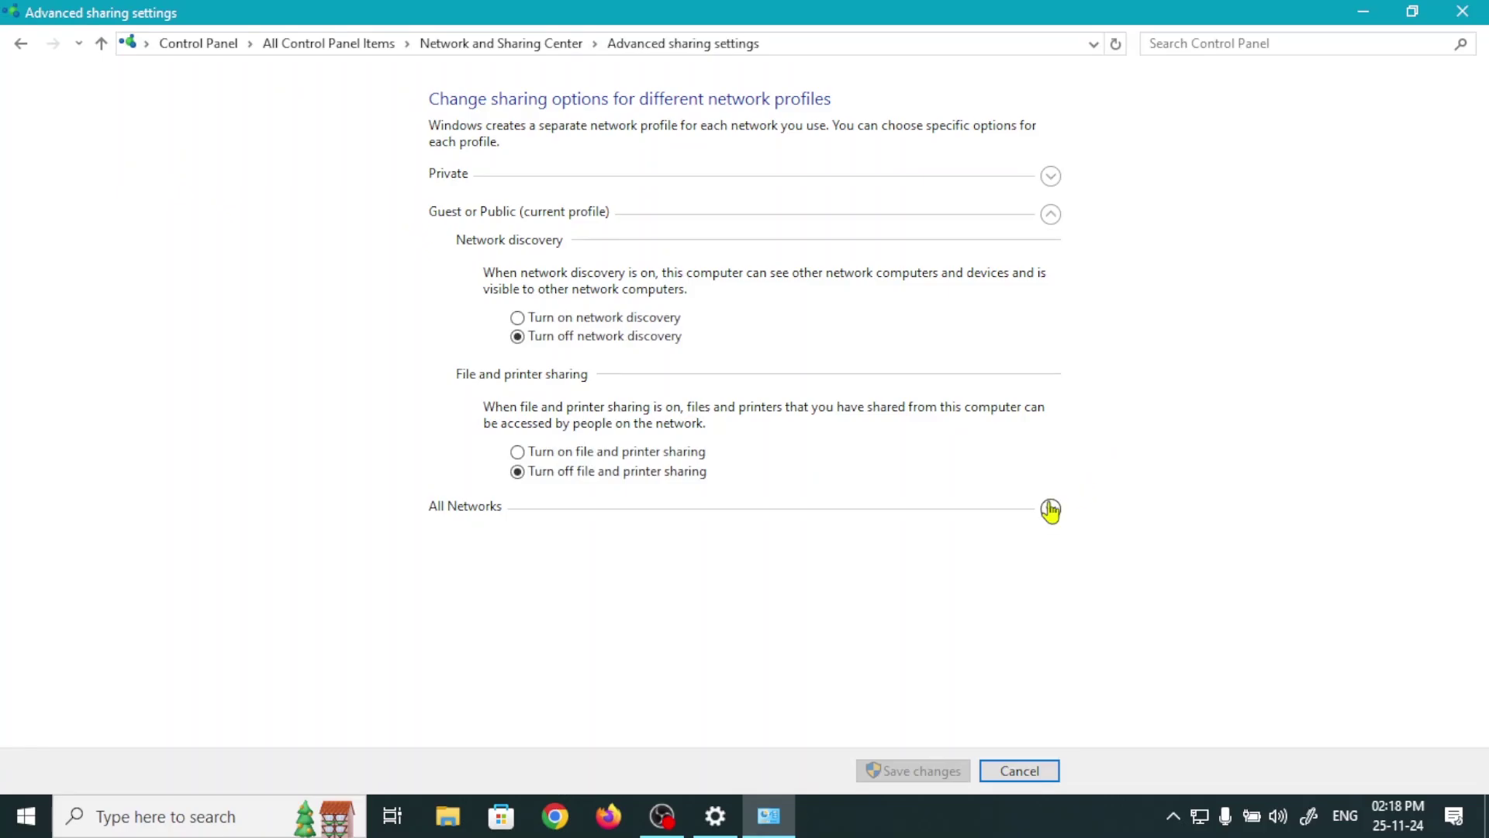
- Turn on network discovery and file and printer sharing for the Guest or Public profile
left_click(1050, 510)
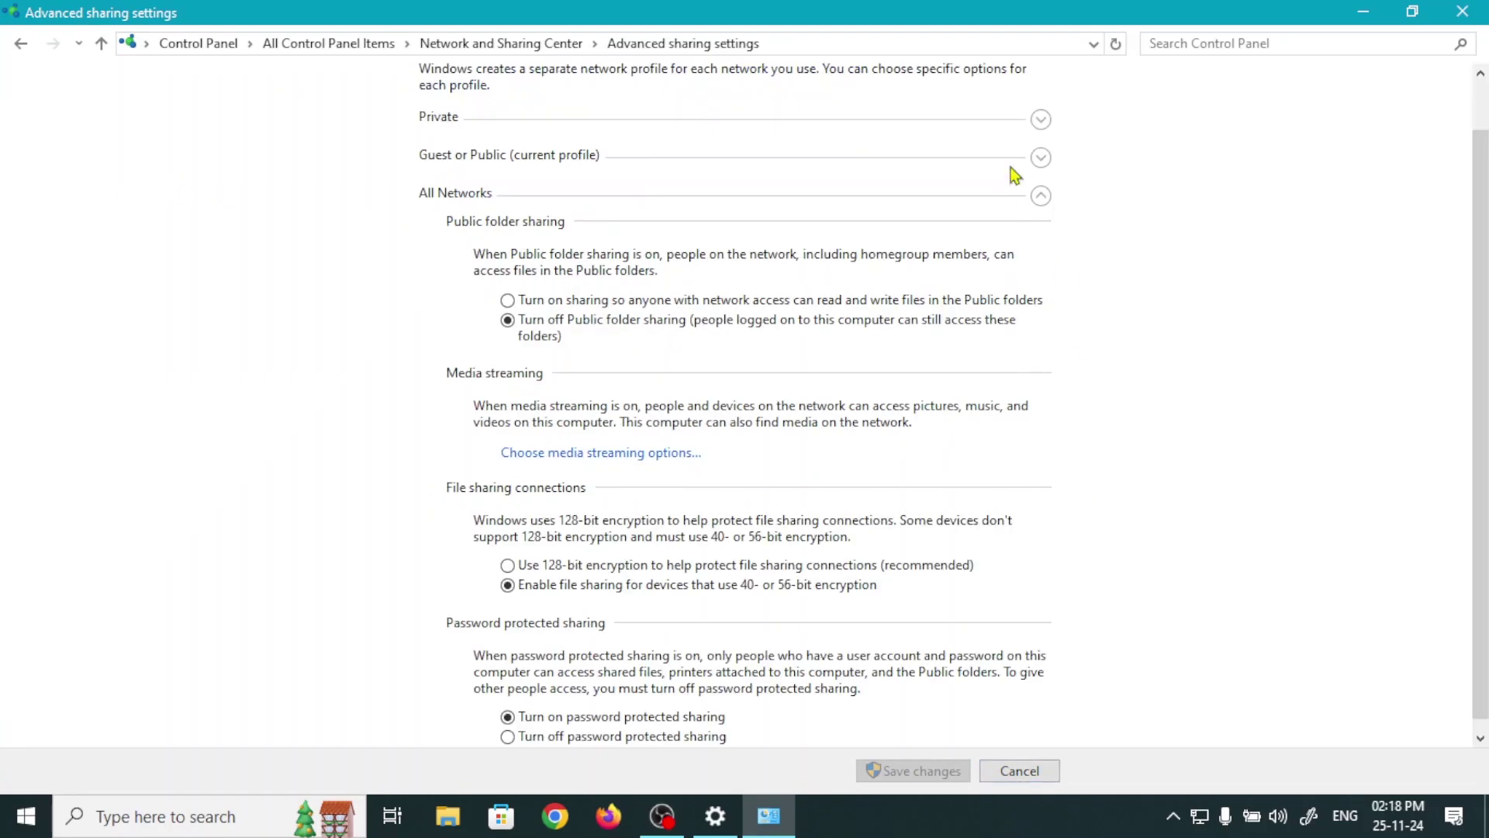
left_click(1040, 197)
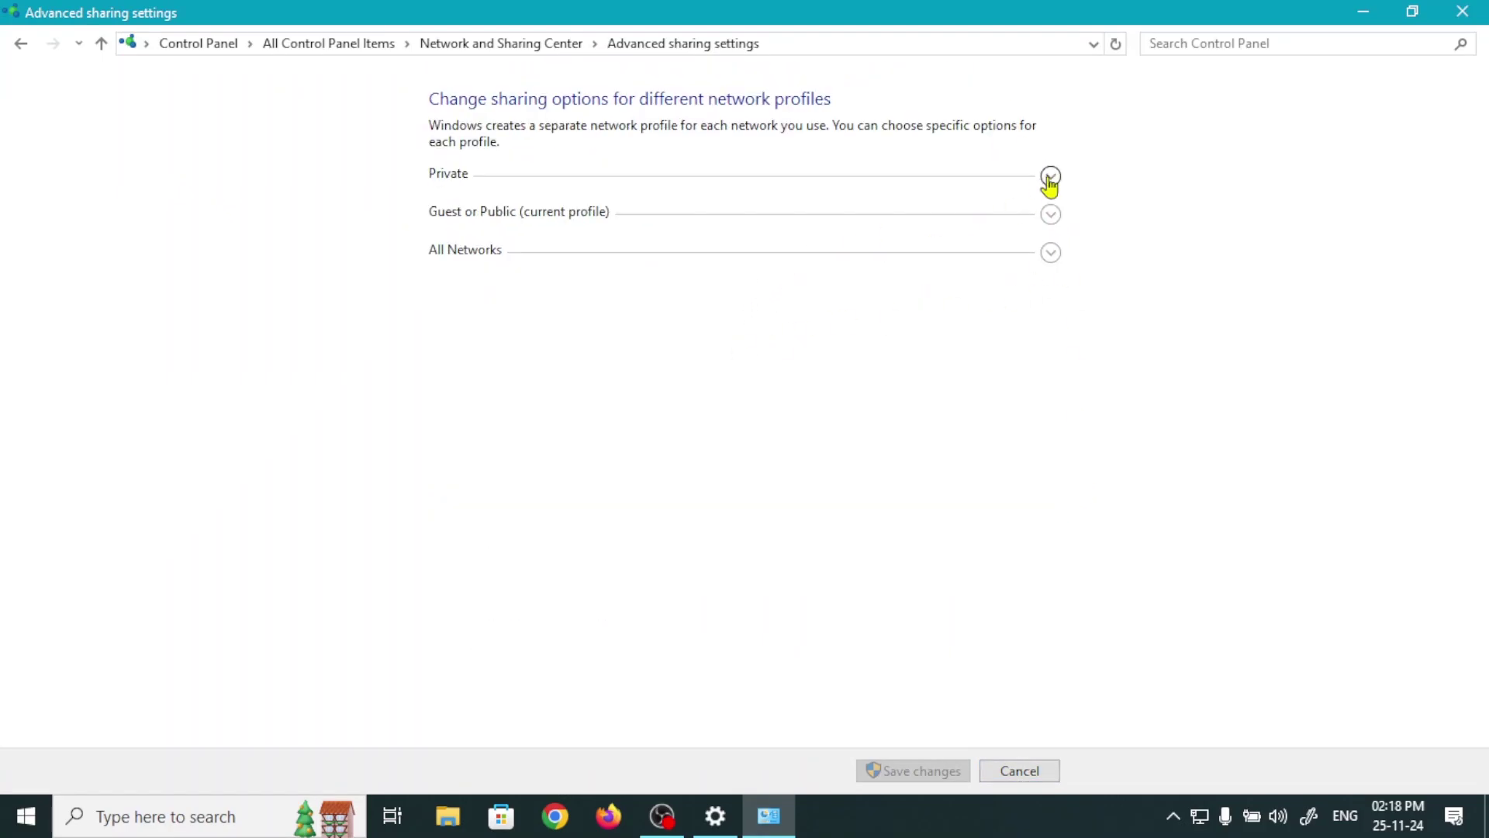
left_click(1050, 177)
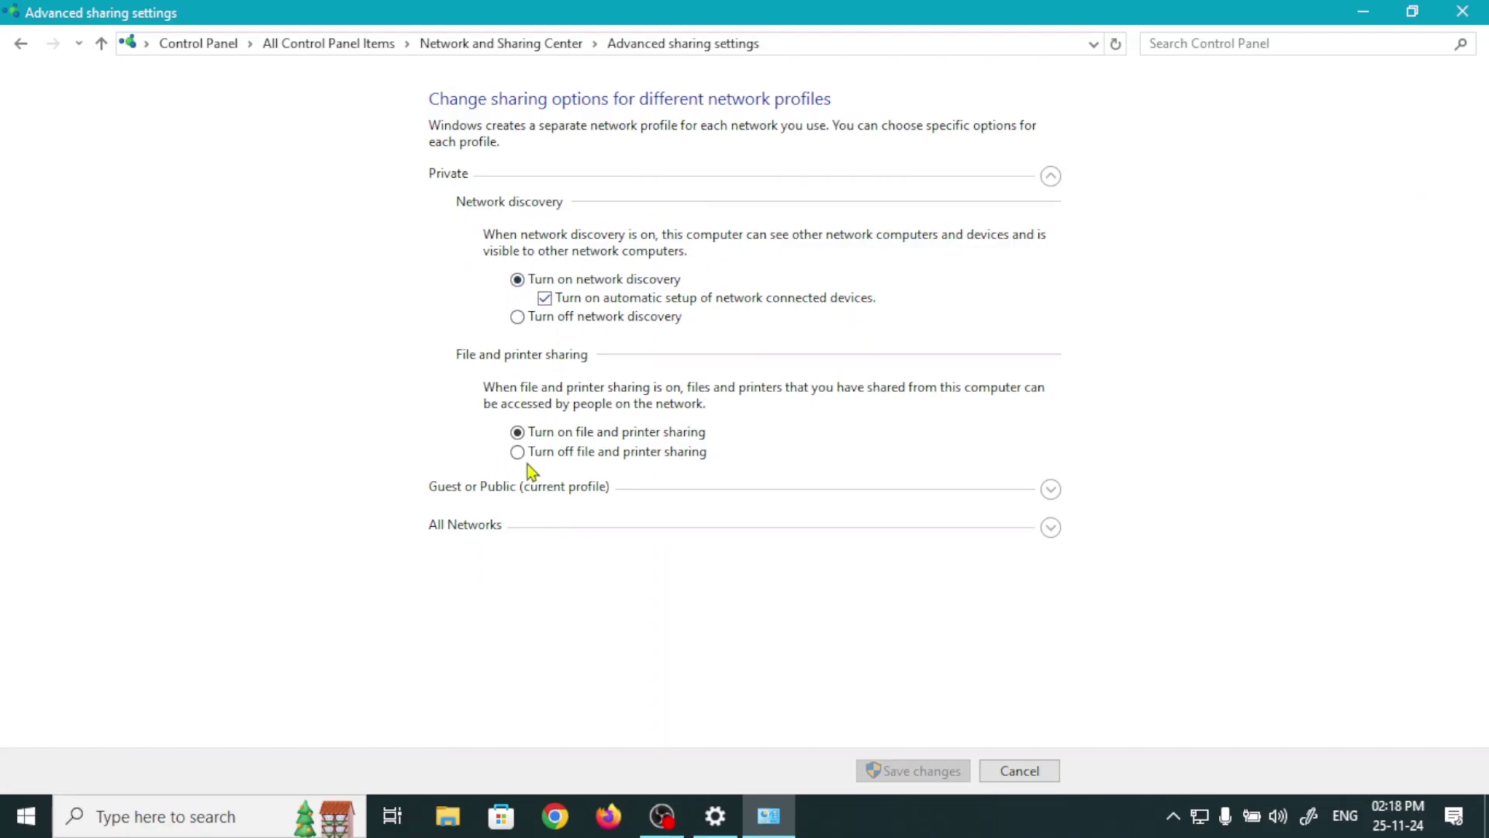
left_click(1050, 490)
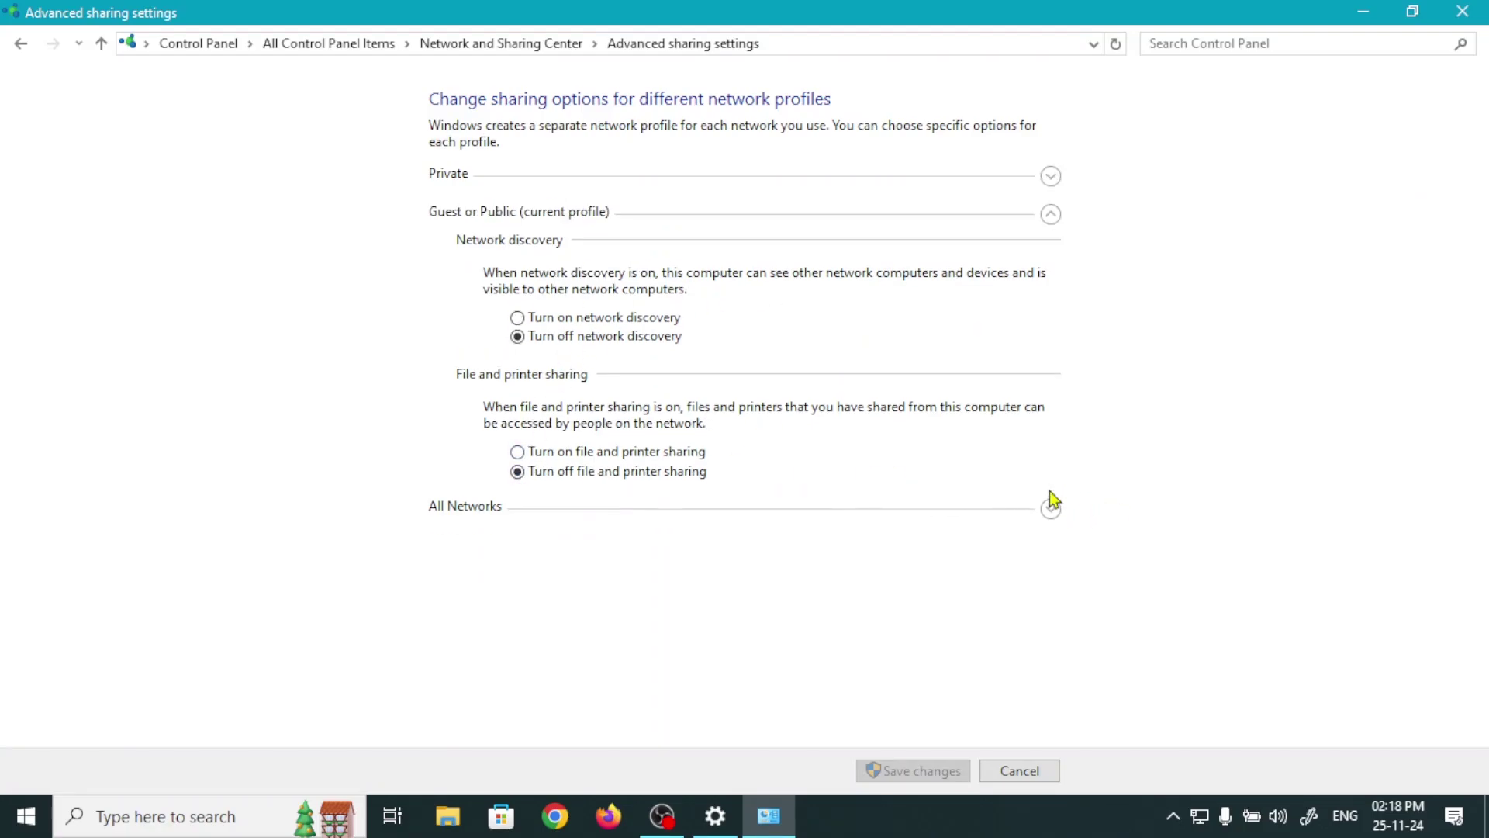
left_click(556, 319)
left_click(600, 456)
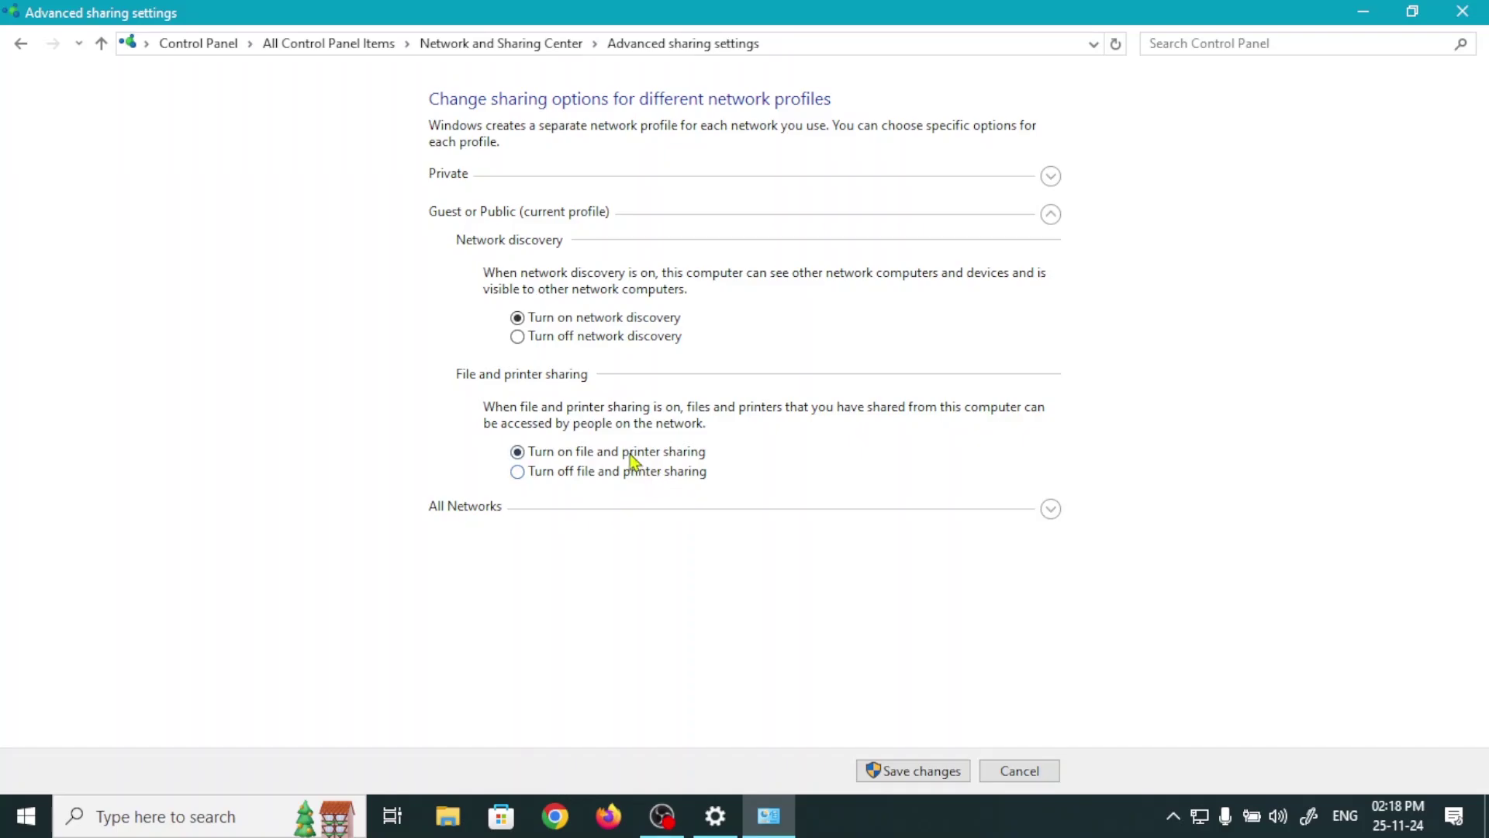
- For All Networks, turn on Public folder sharing, use 128-bit encryption, turn off password protected sharing, and save the changes
left_click(1051, 509)
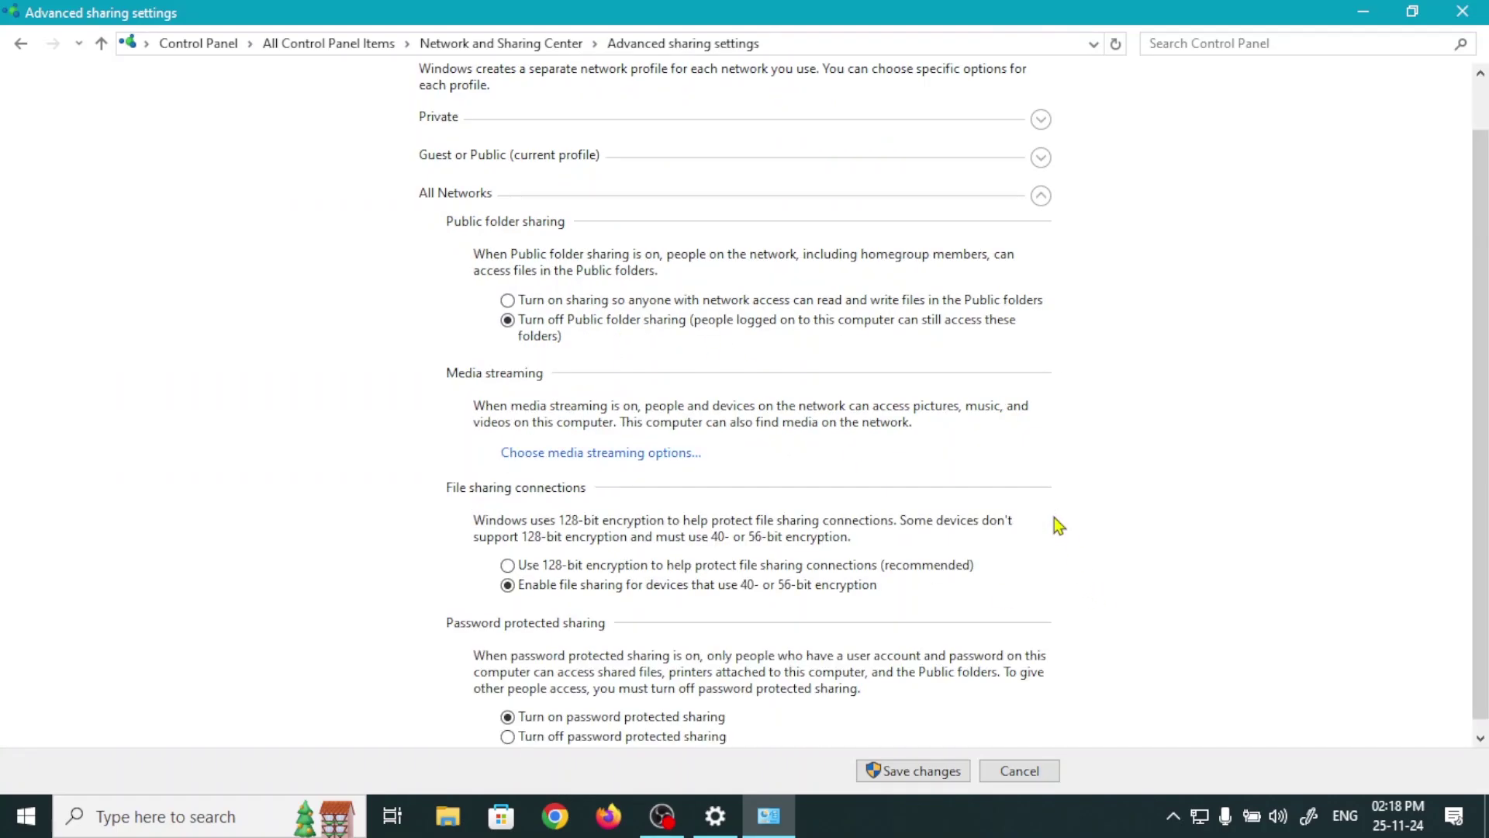
left_click(508, 301)
left_click(508, 565)
left_click(508, 738)
left_click(904, 771)
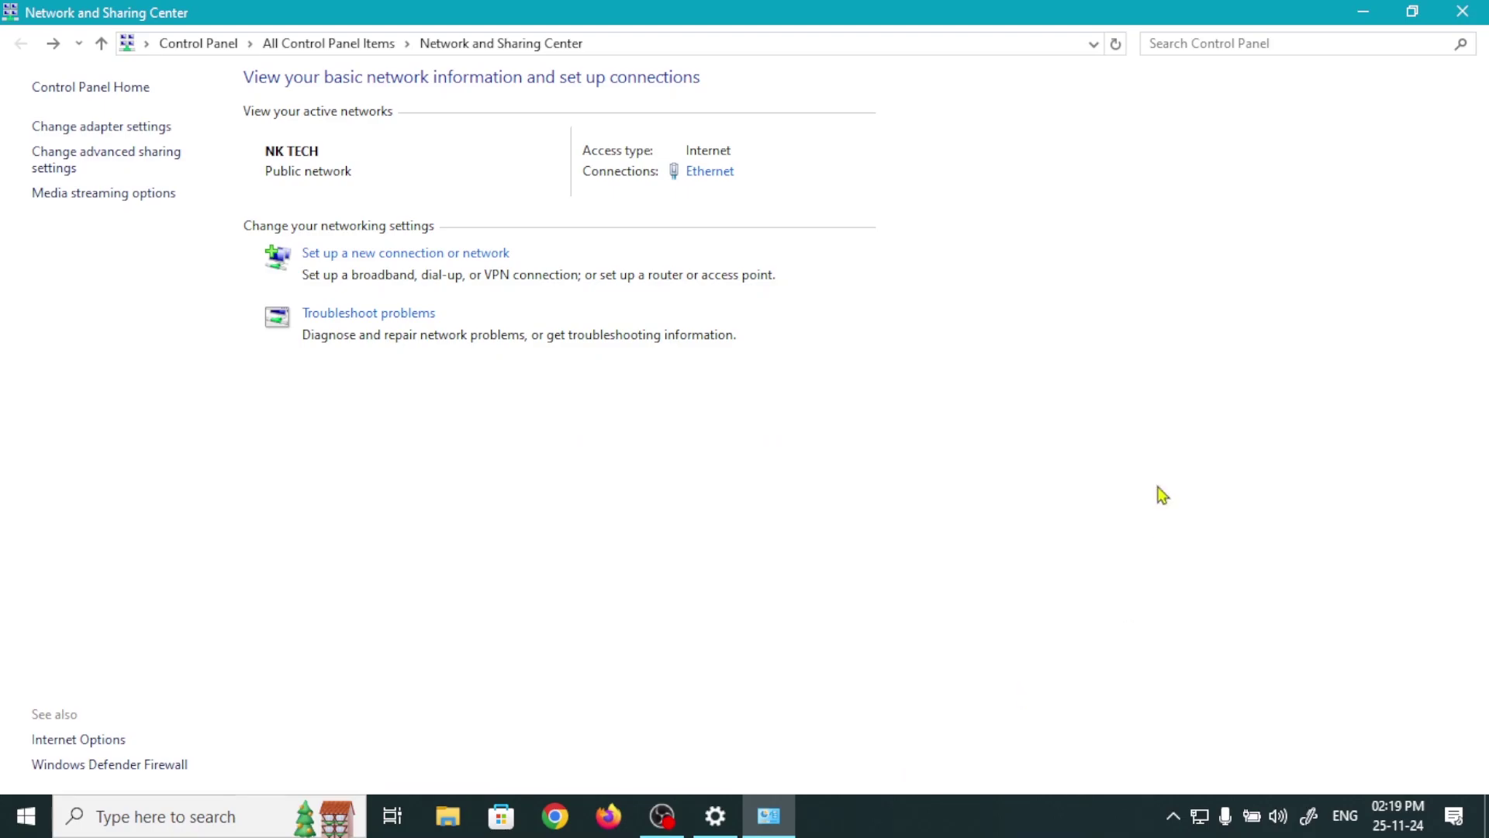
- Minimize the Network and Sharing Center and bring up the sharing properties of New Volume (D:) in File Explorer
left_click(1365, 13)
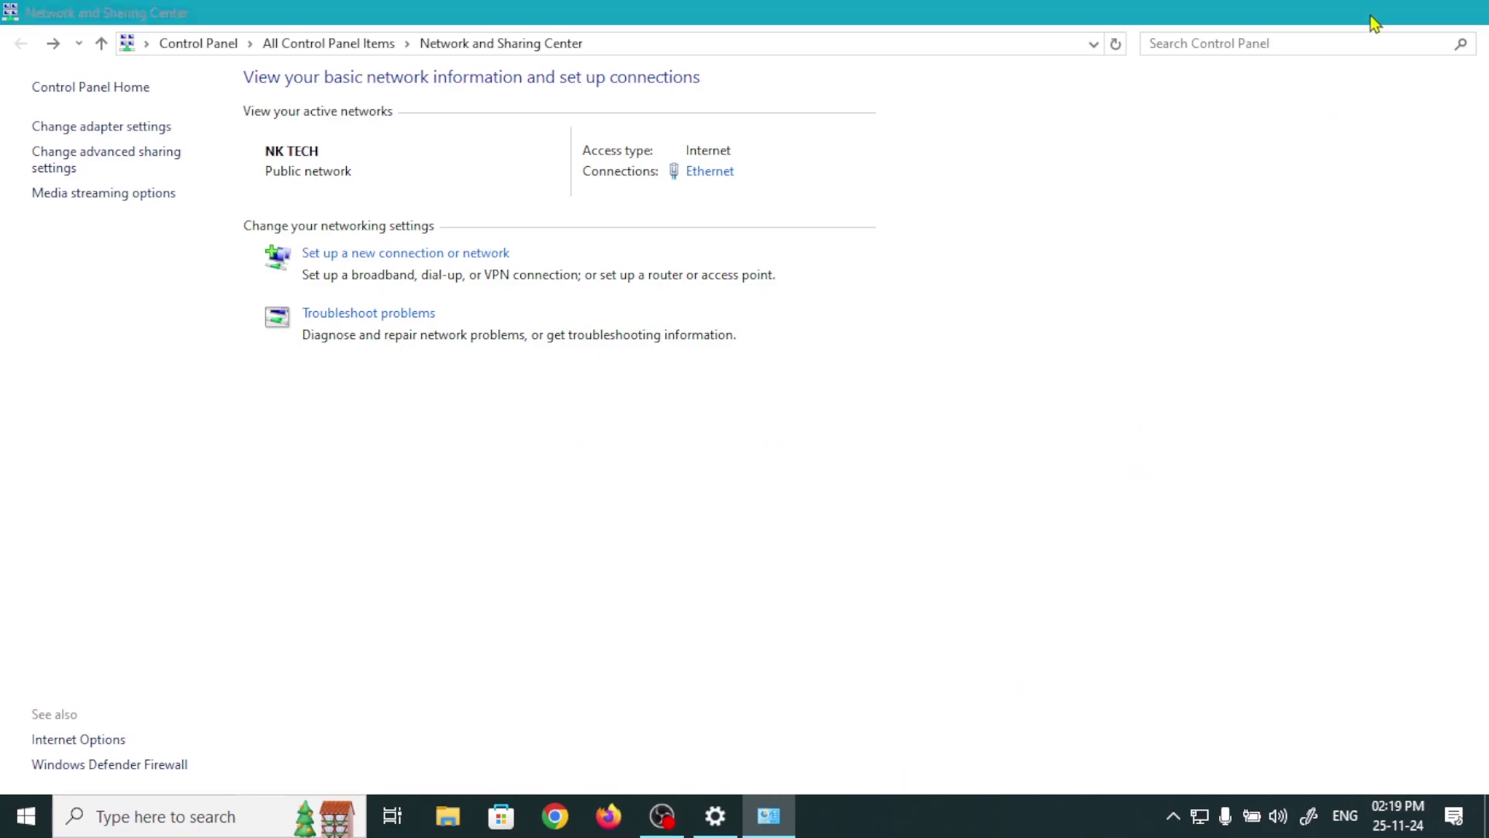
left_click(449, 819)
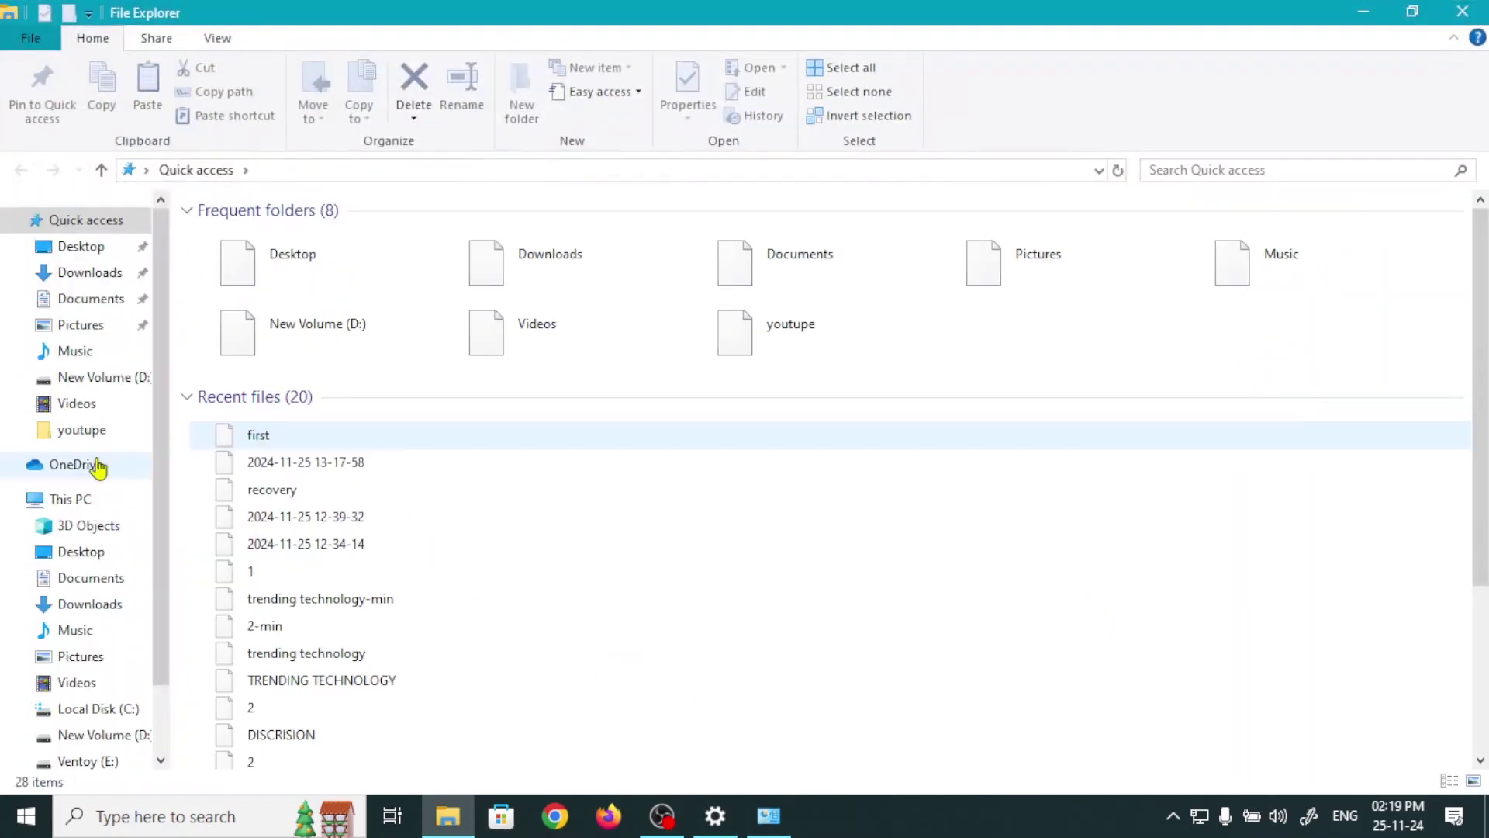
left_click(81, 500)
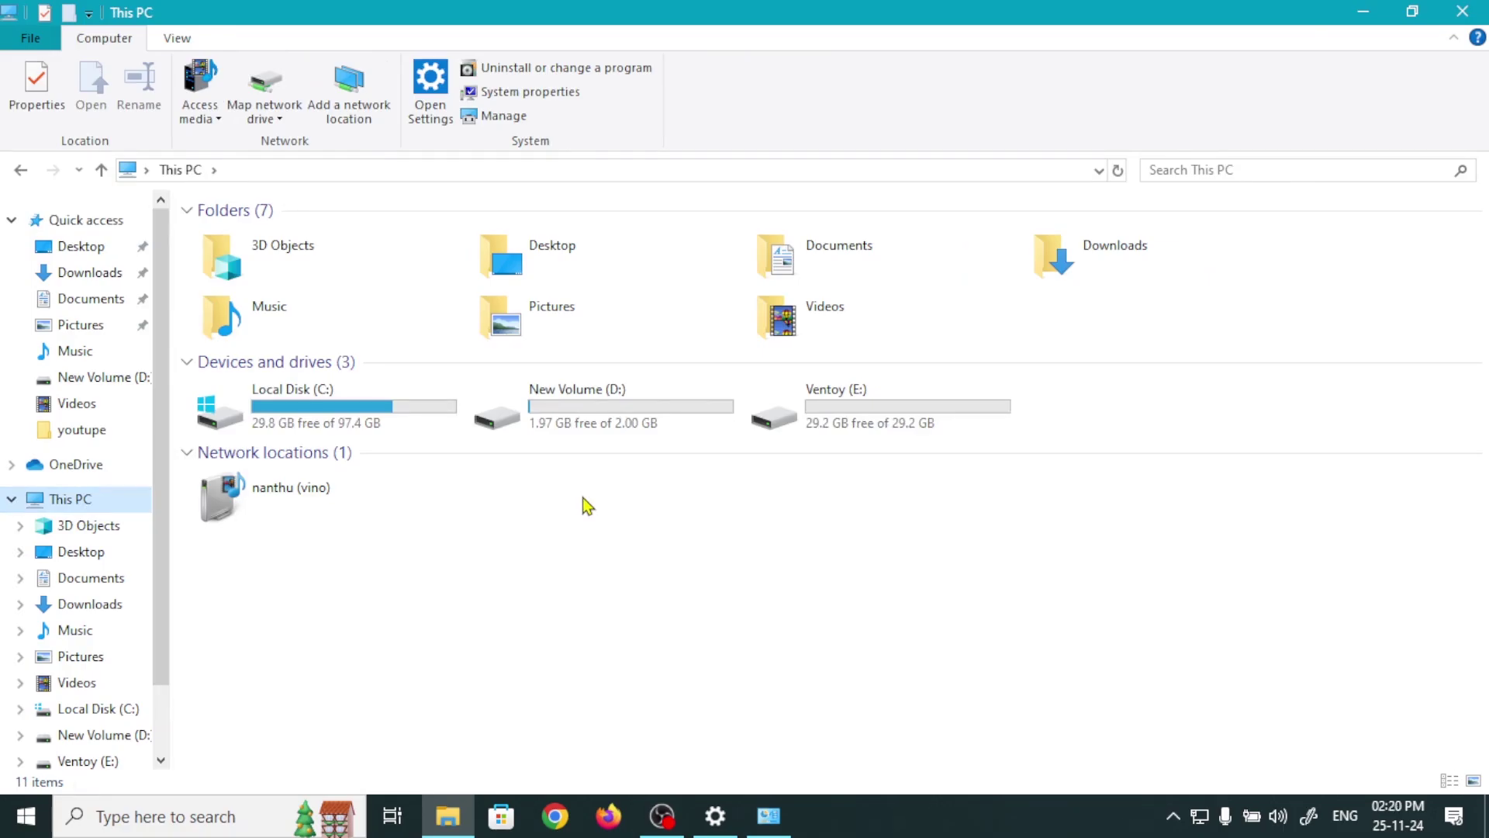
left_click(603, 417)
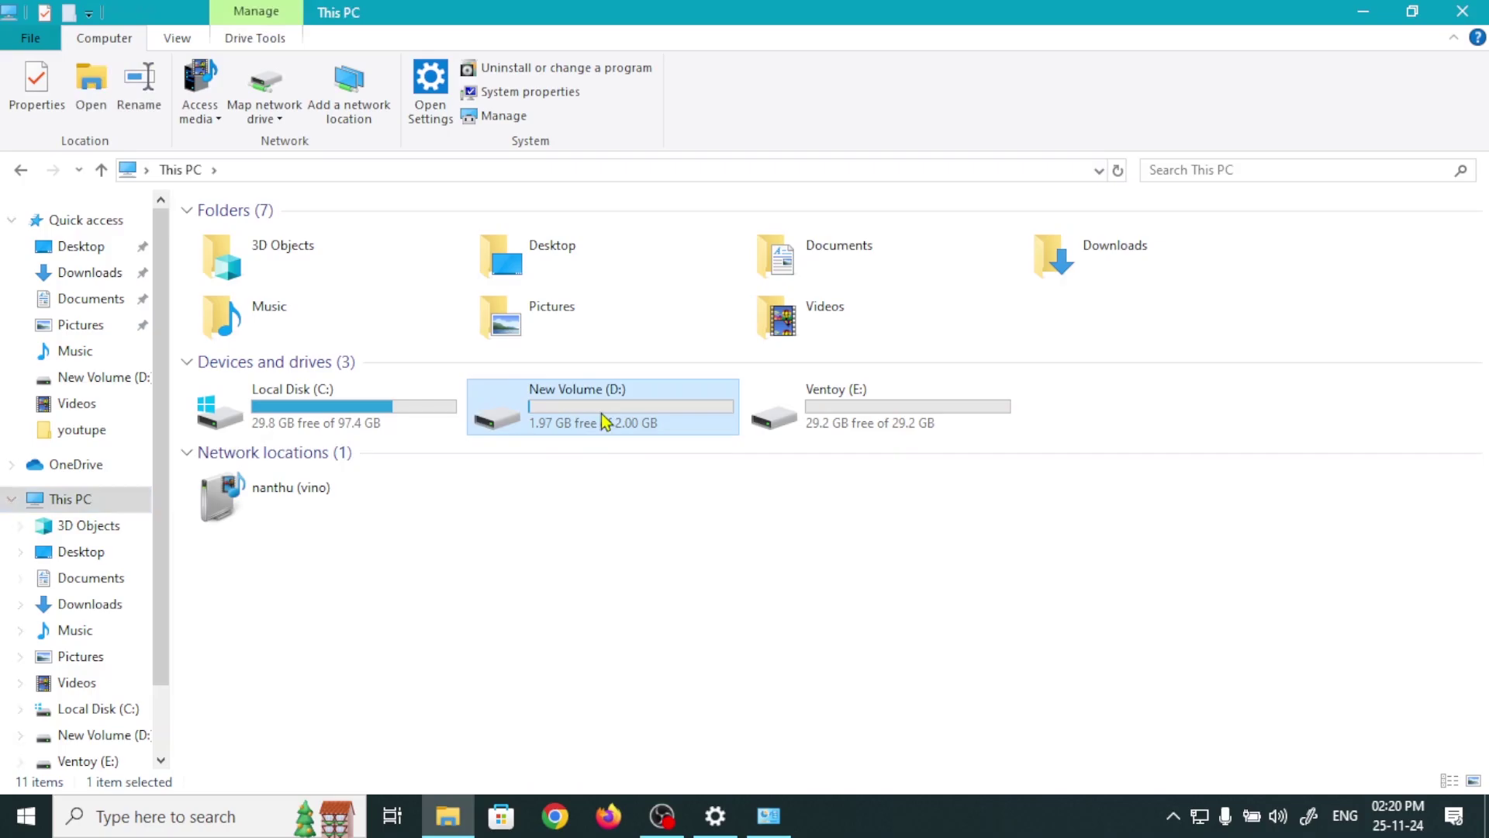
right_click(604, 420)
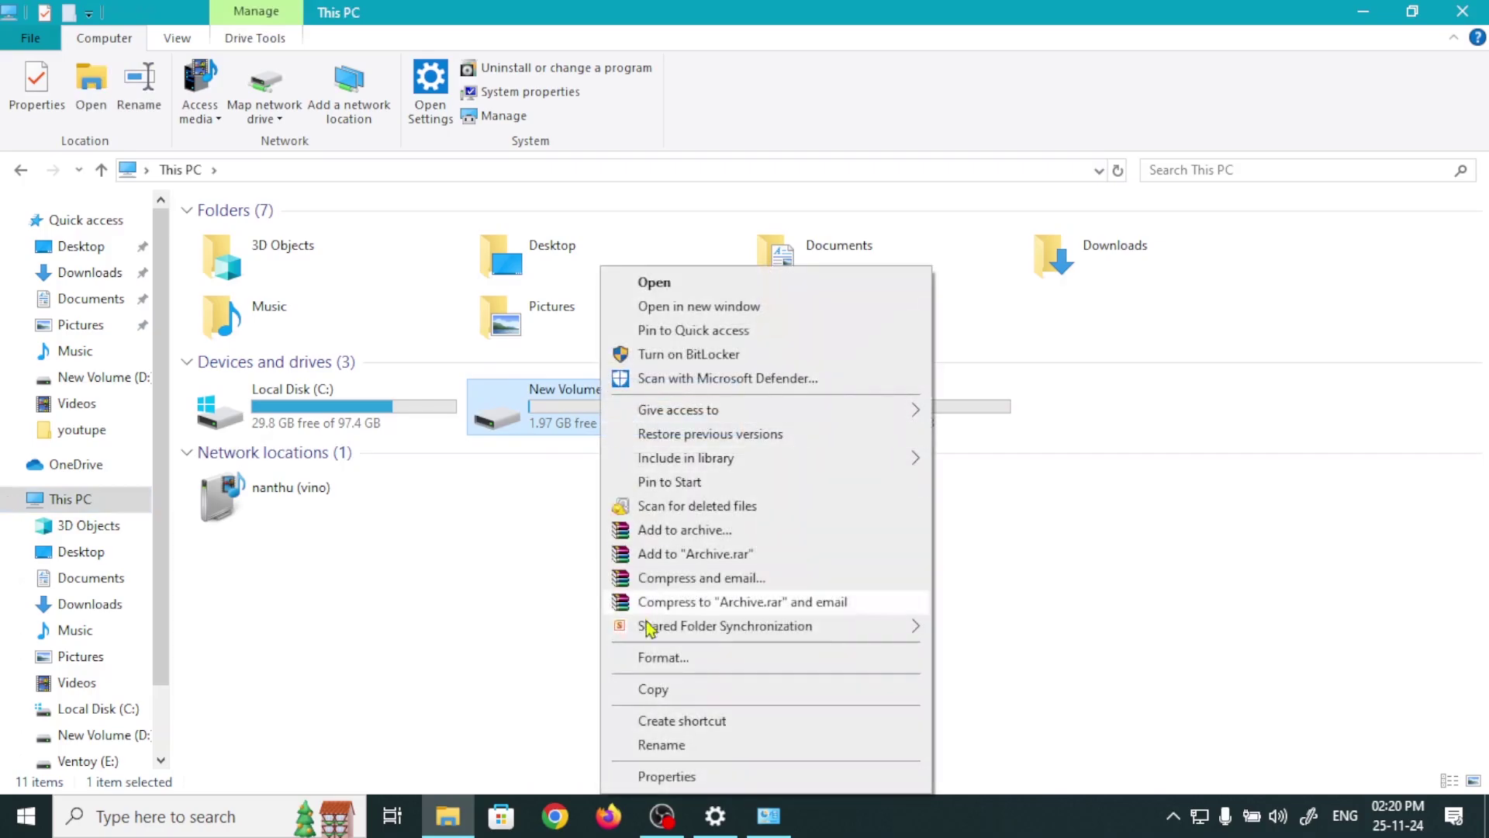
left_click(669, 776)
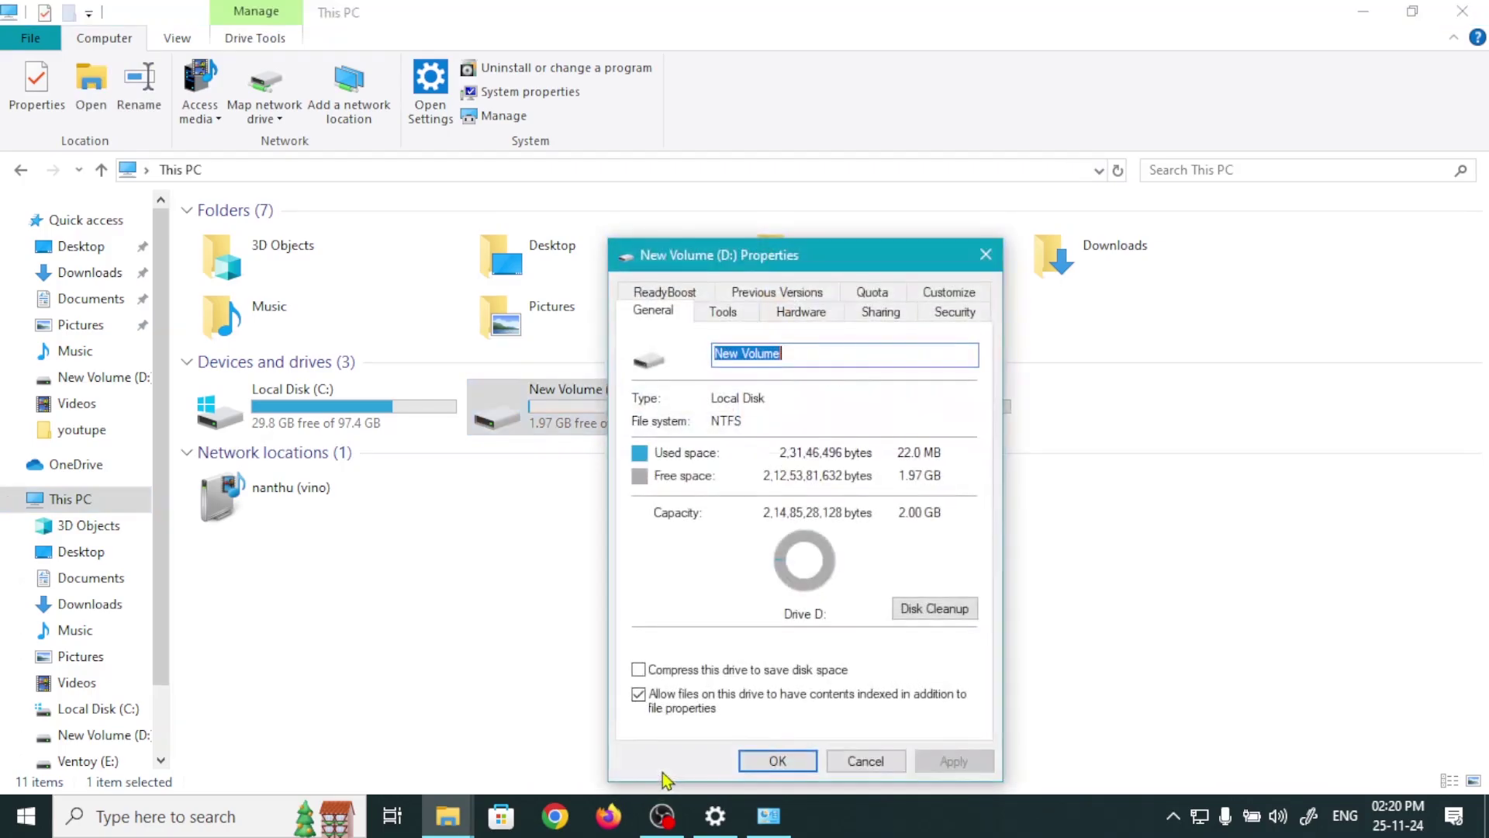
left_click(883, 315)
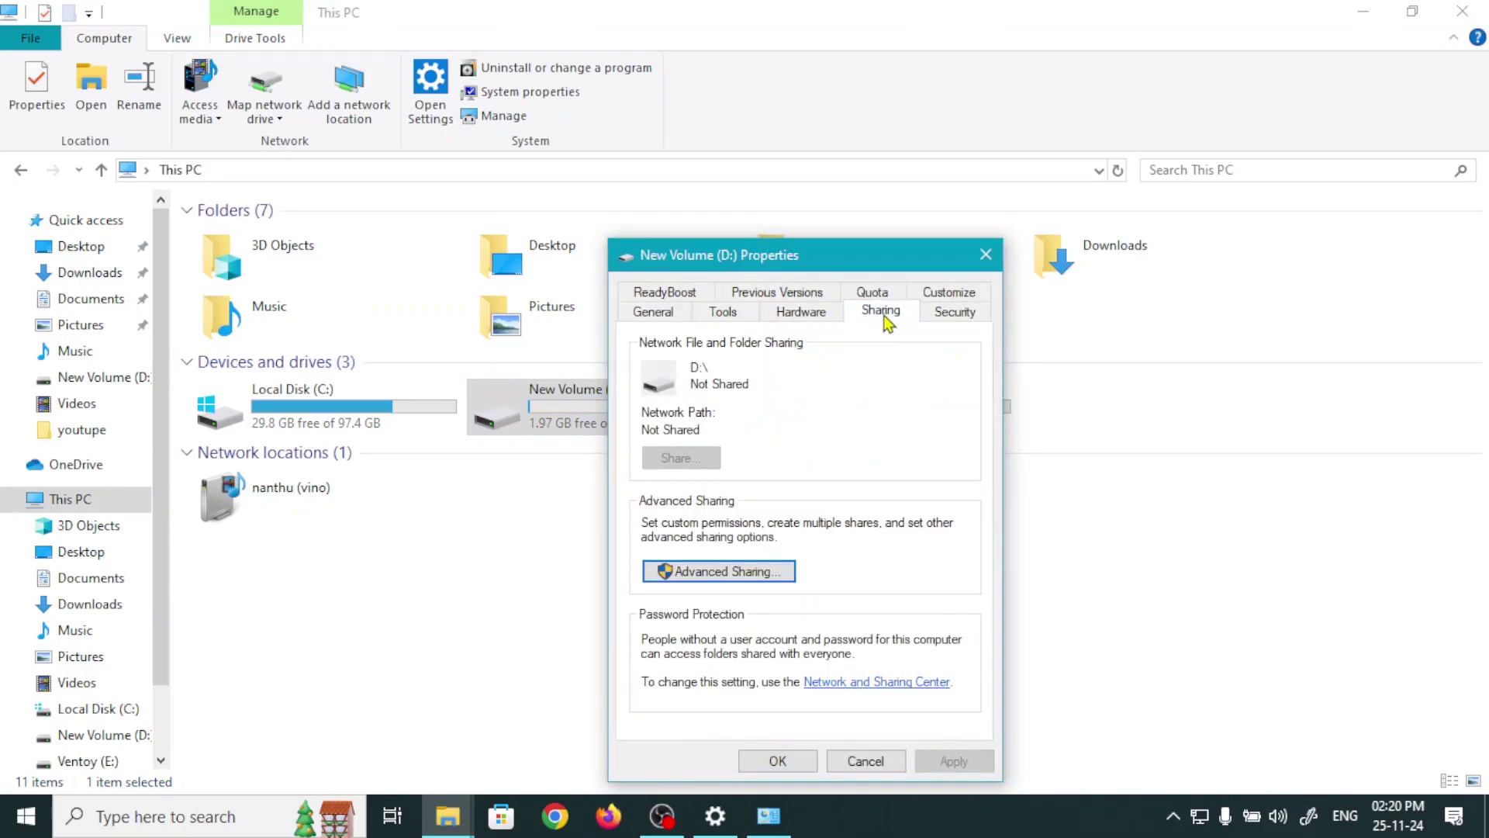
- Share the D: drive under the share name D, allowing Everyone Full Control, and apply the advanced sharing settings
left_click(726, 571)
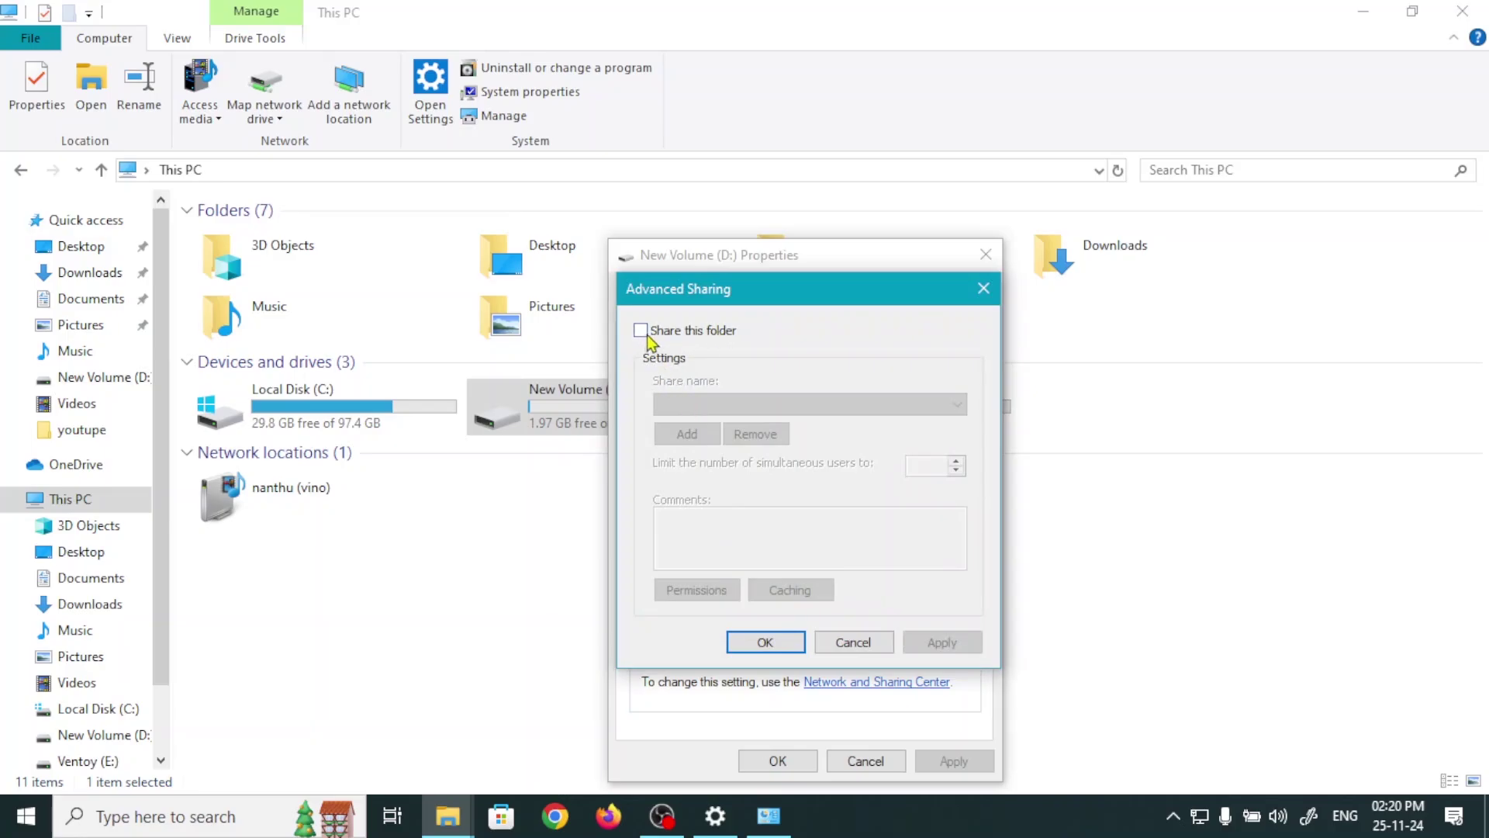
left_click(641, 330)
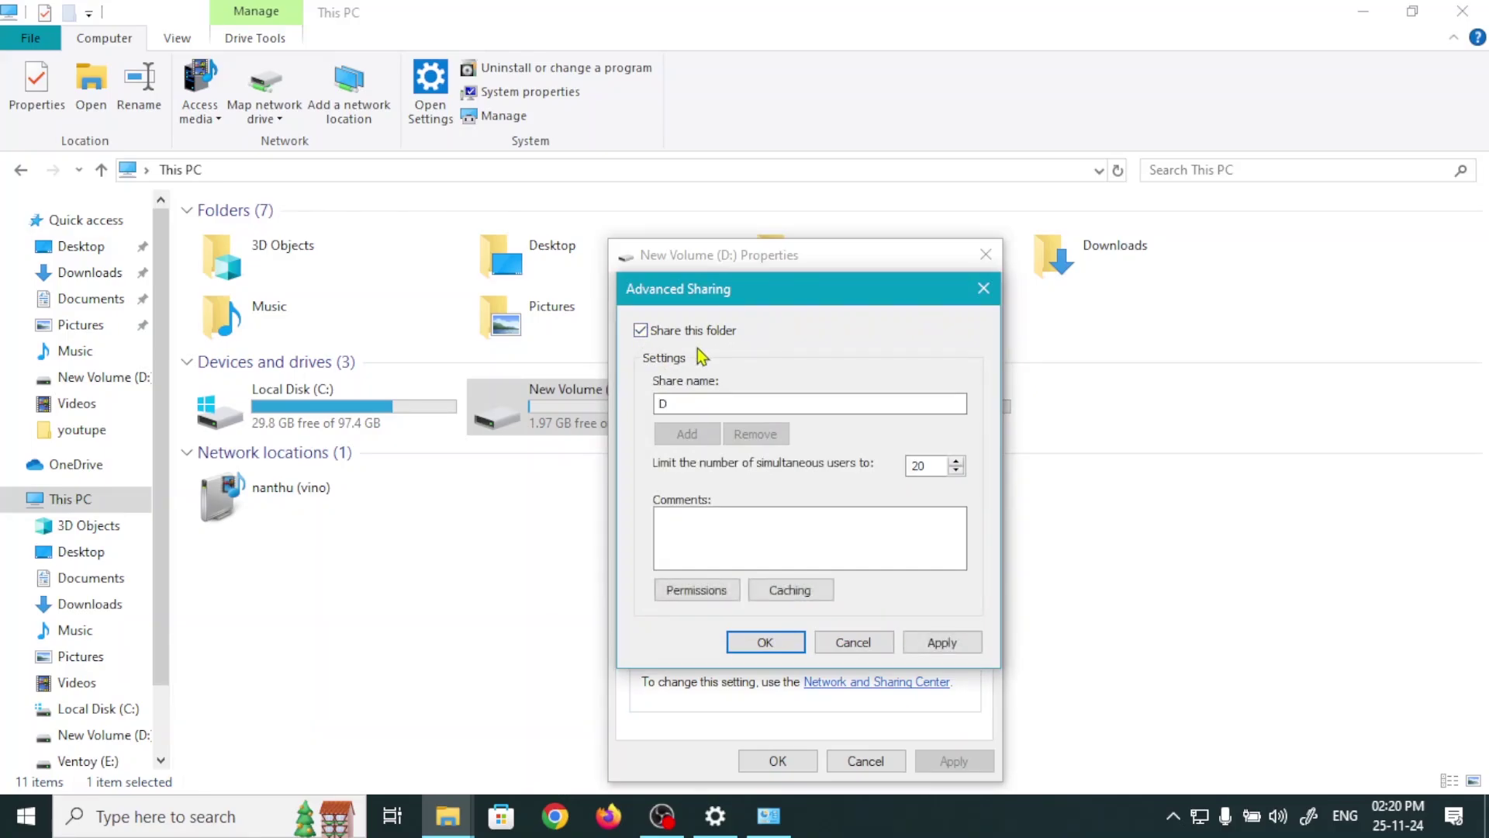
left_click(709, 593)
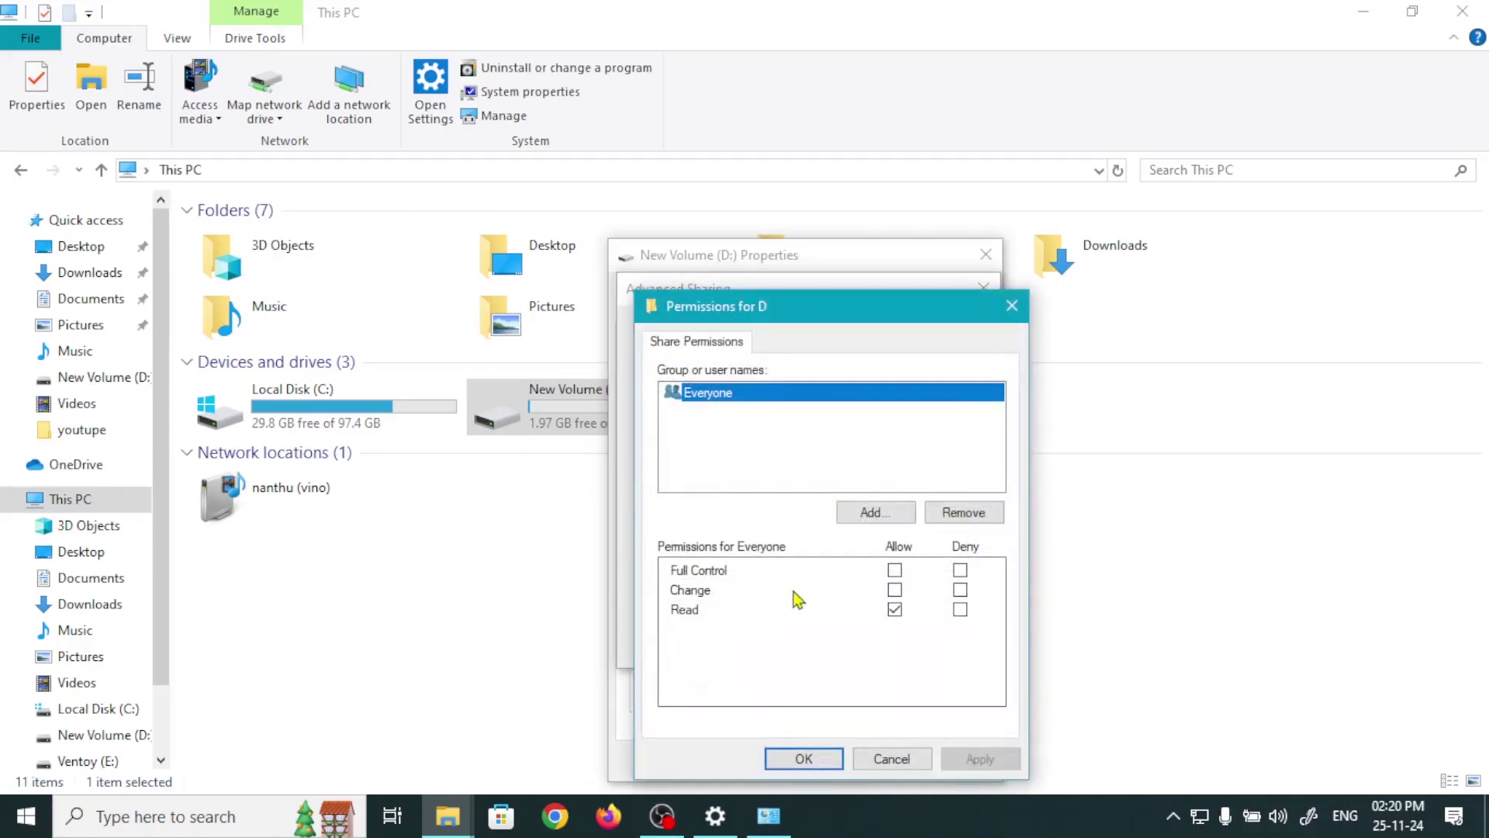
left_click(895, 571)
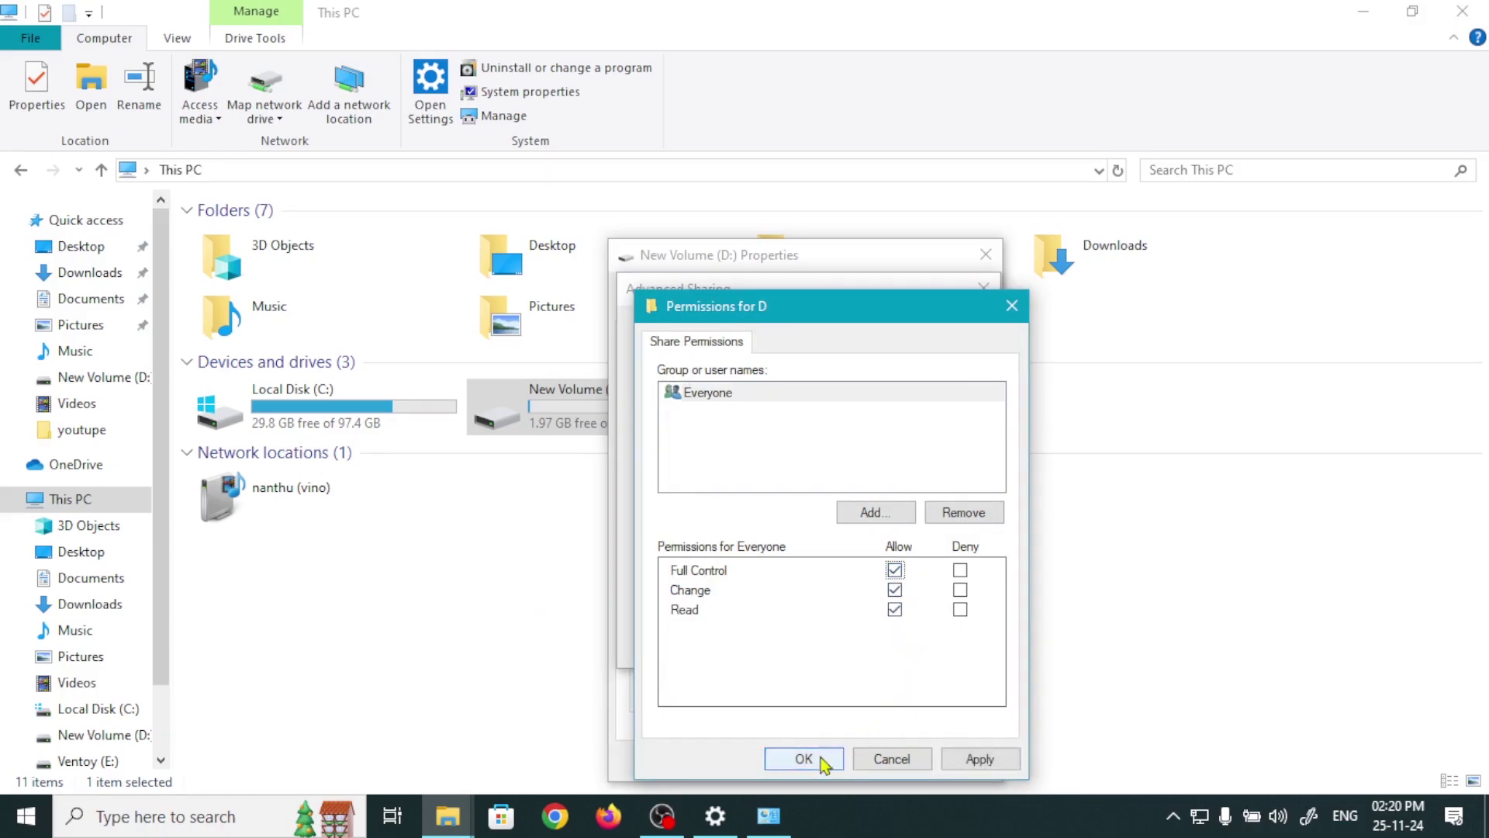
left_click(978, 758)
left_click(804, 759)
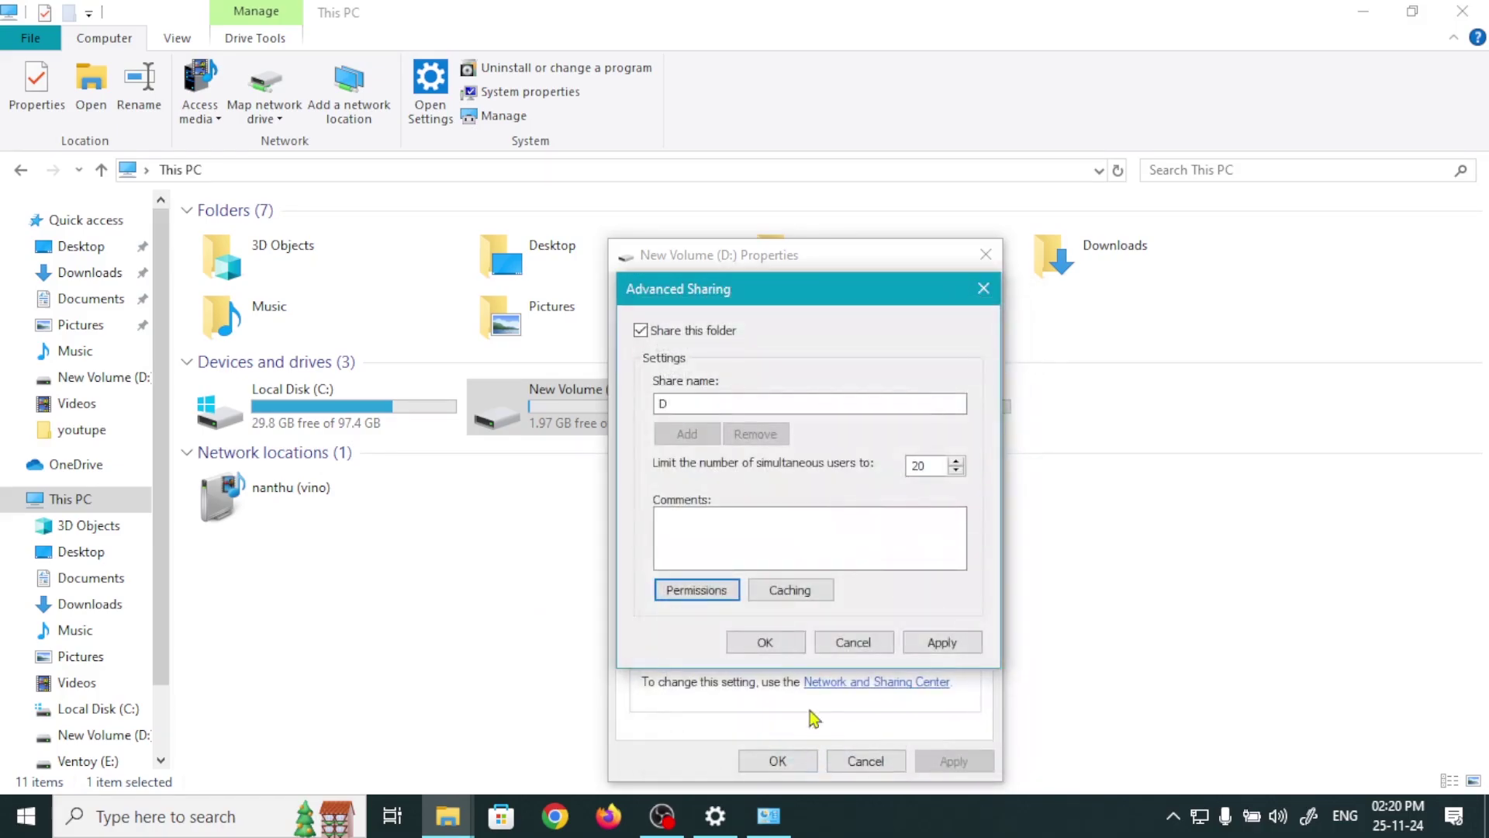
left_click(950, 646)
left_click(763, 643)
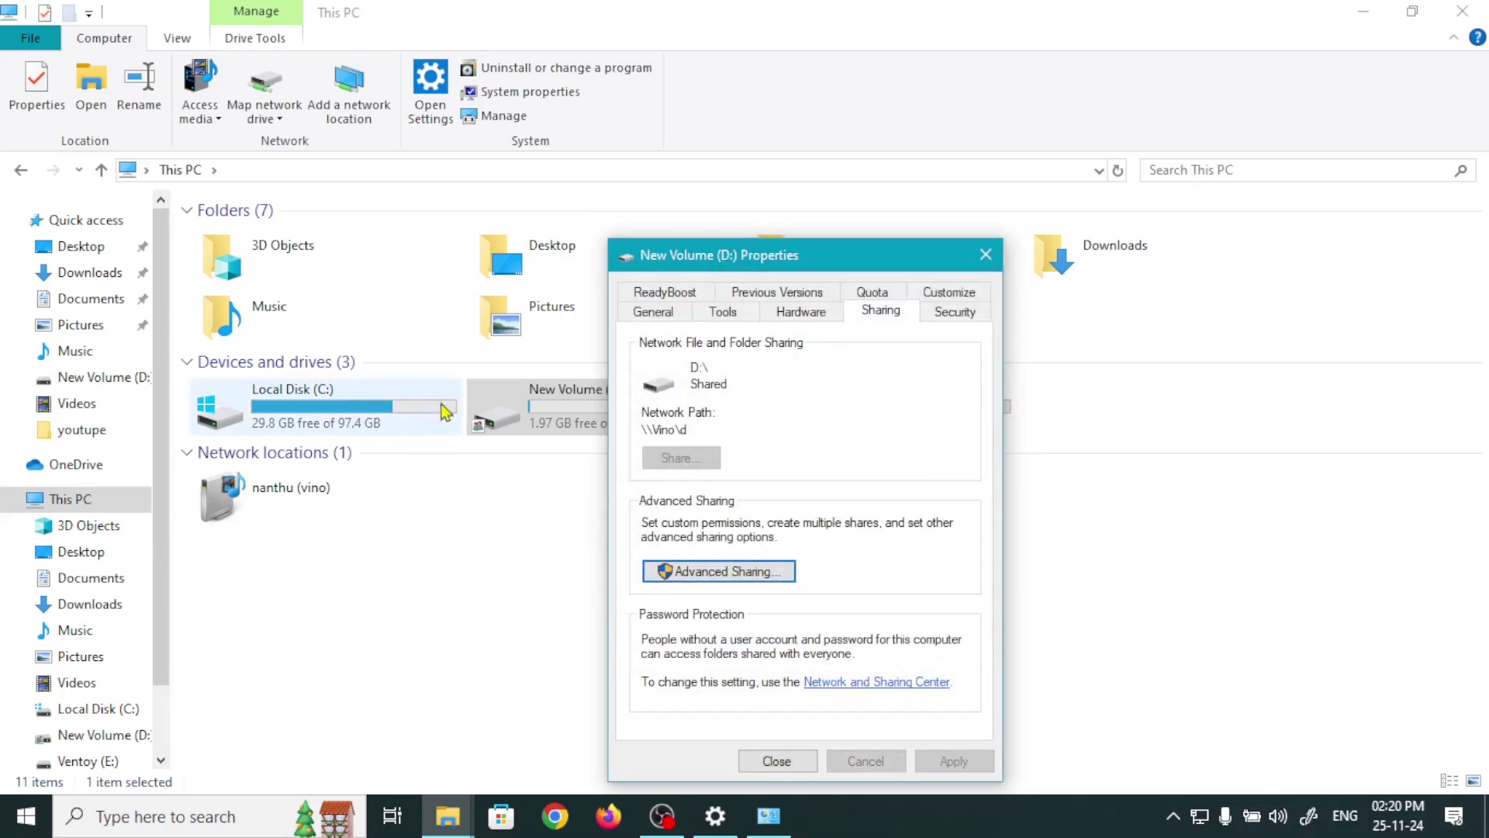
- Edit the D: drive's security permissions and list all available users and groups to add
left_click(955, 311)
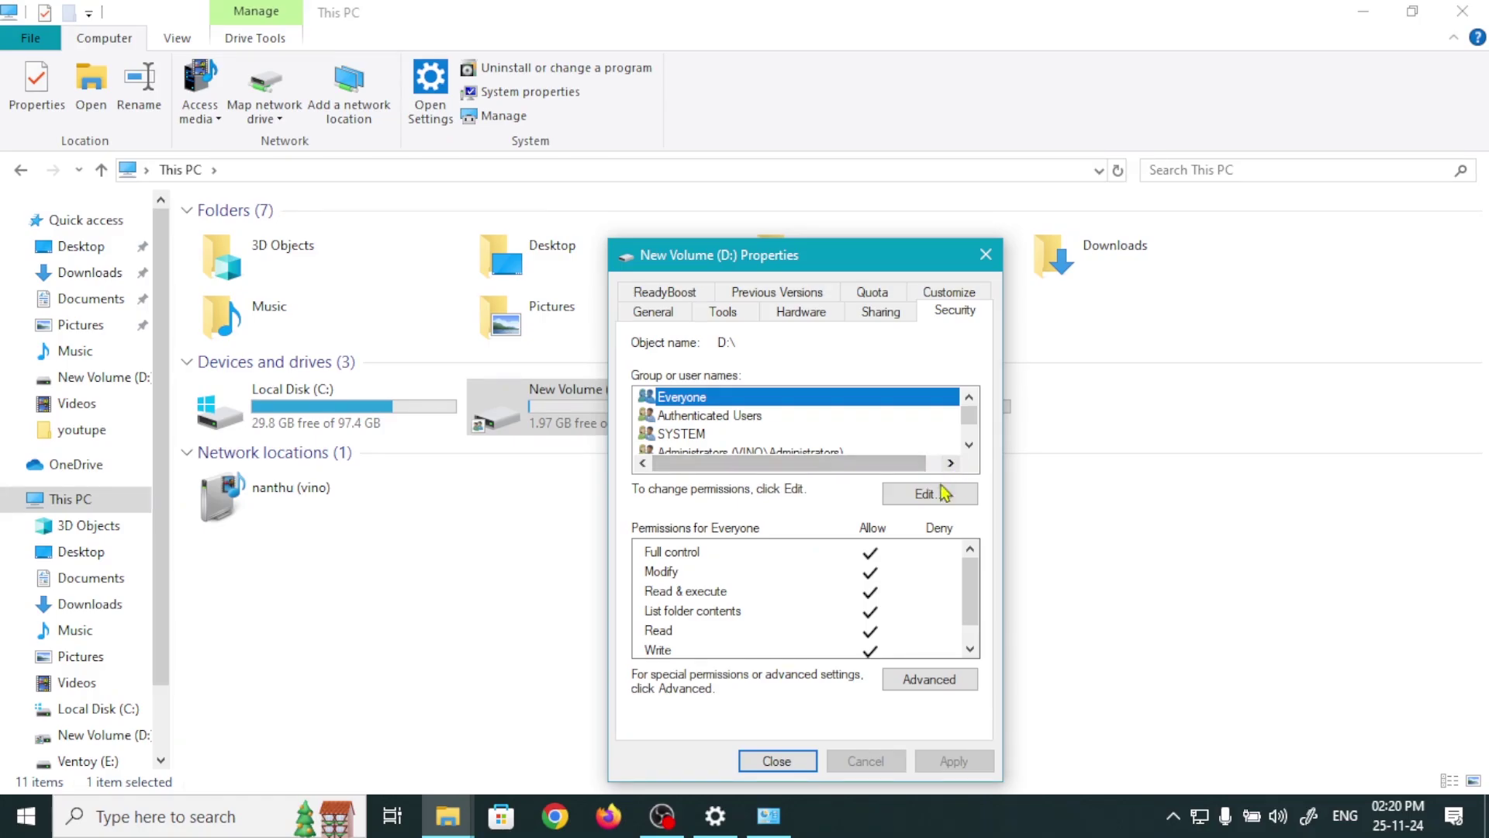
left_click_drag(975, 605, 973, 613)
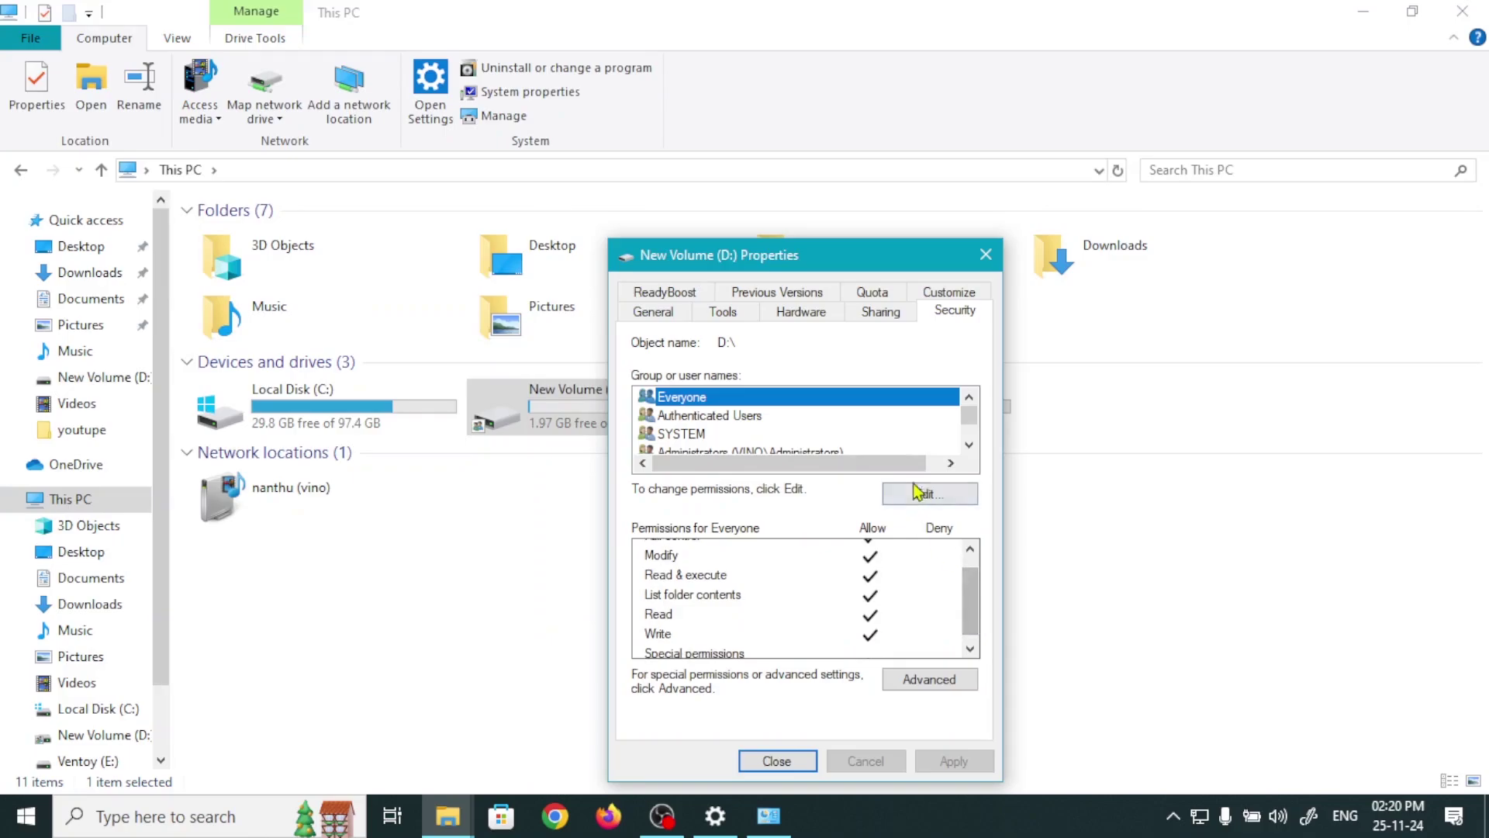
left_click(933, 498)
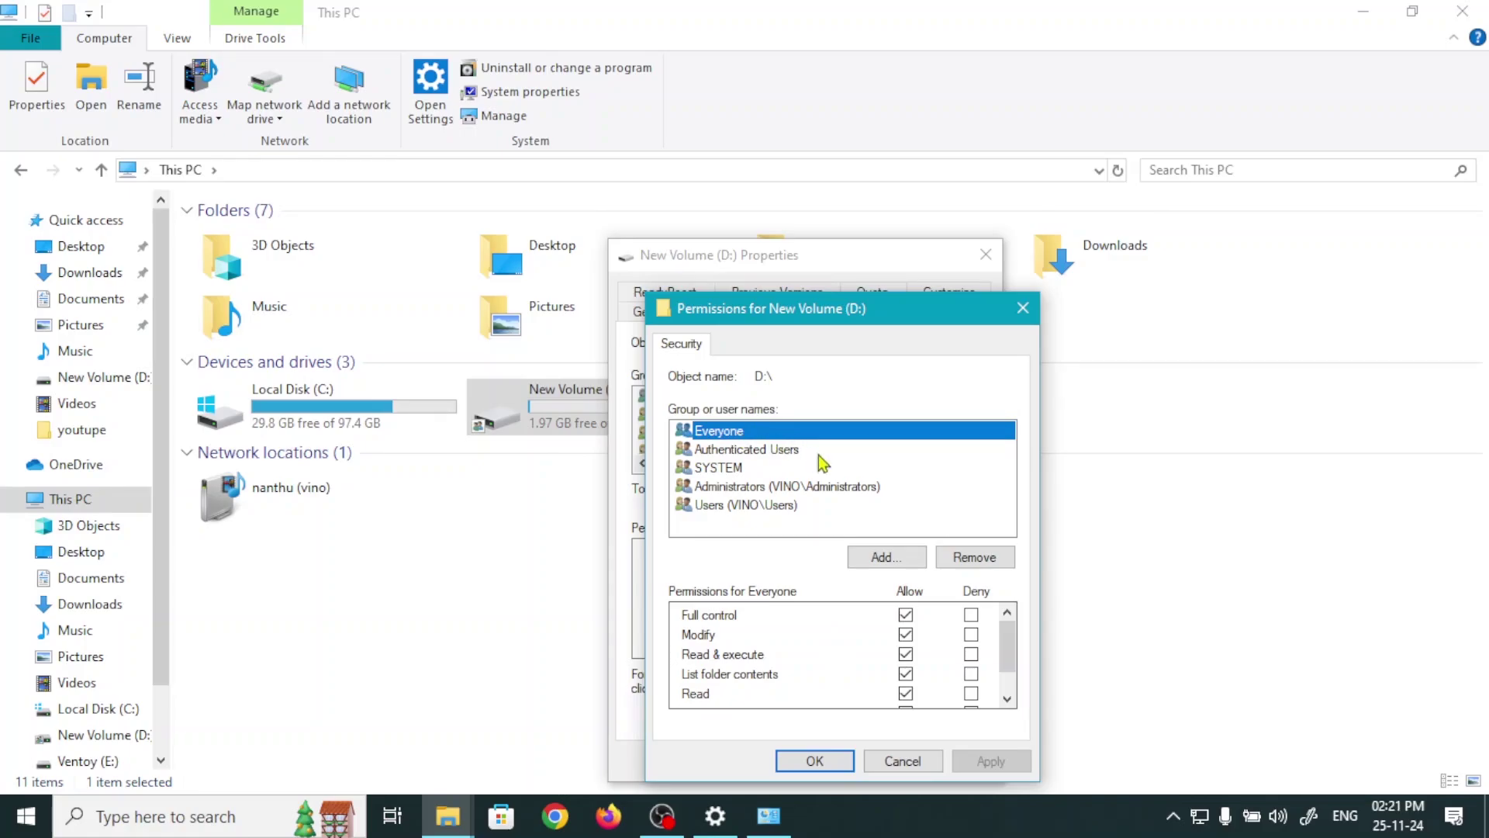
left_click(919, 566)
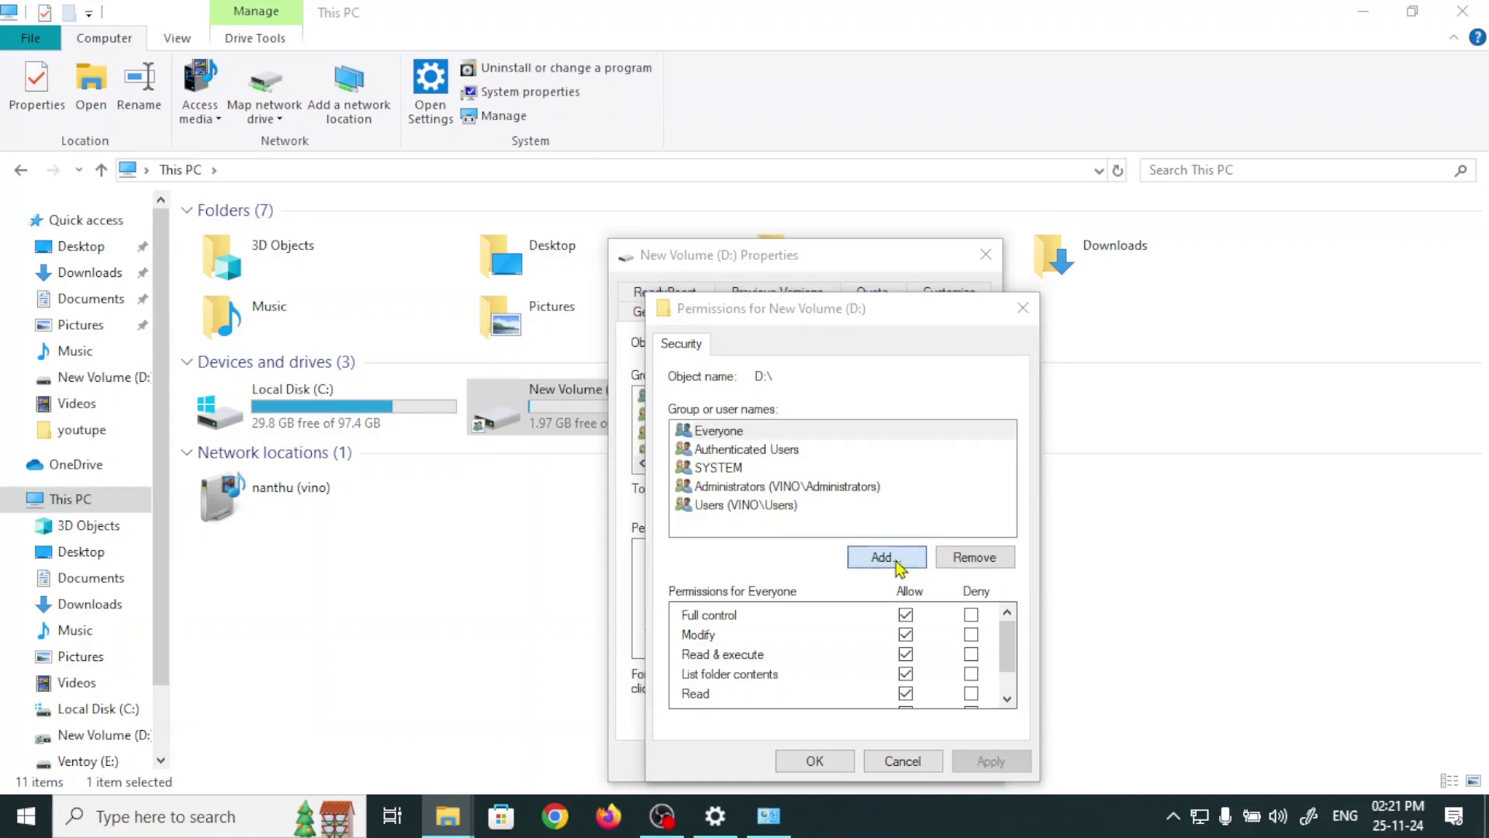
left_click(712, 578)
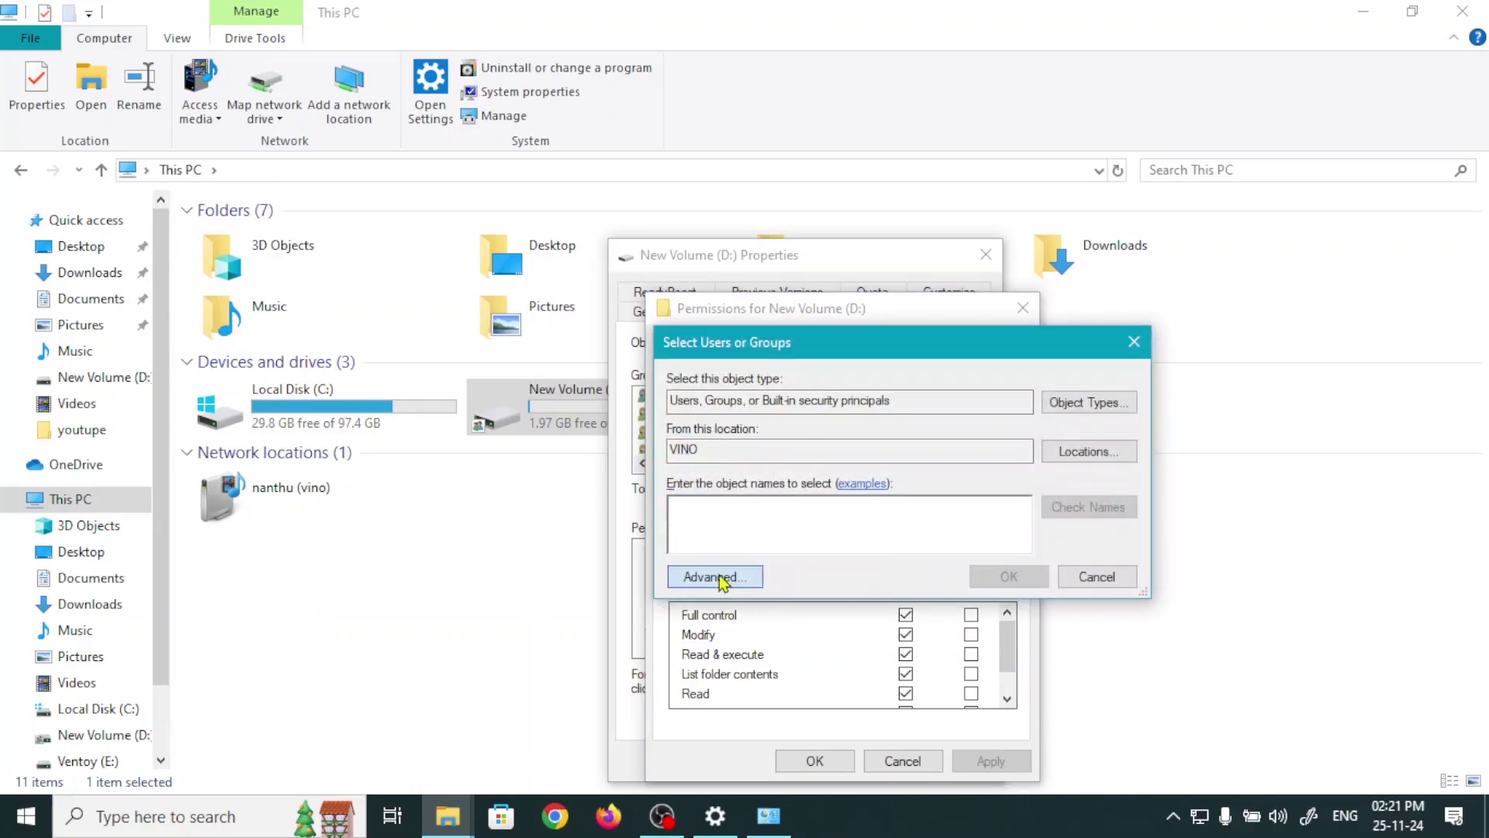
left_click(1179, 382)
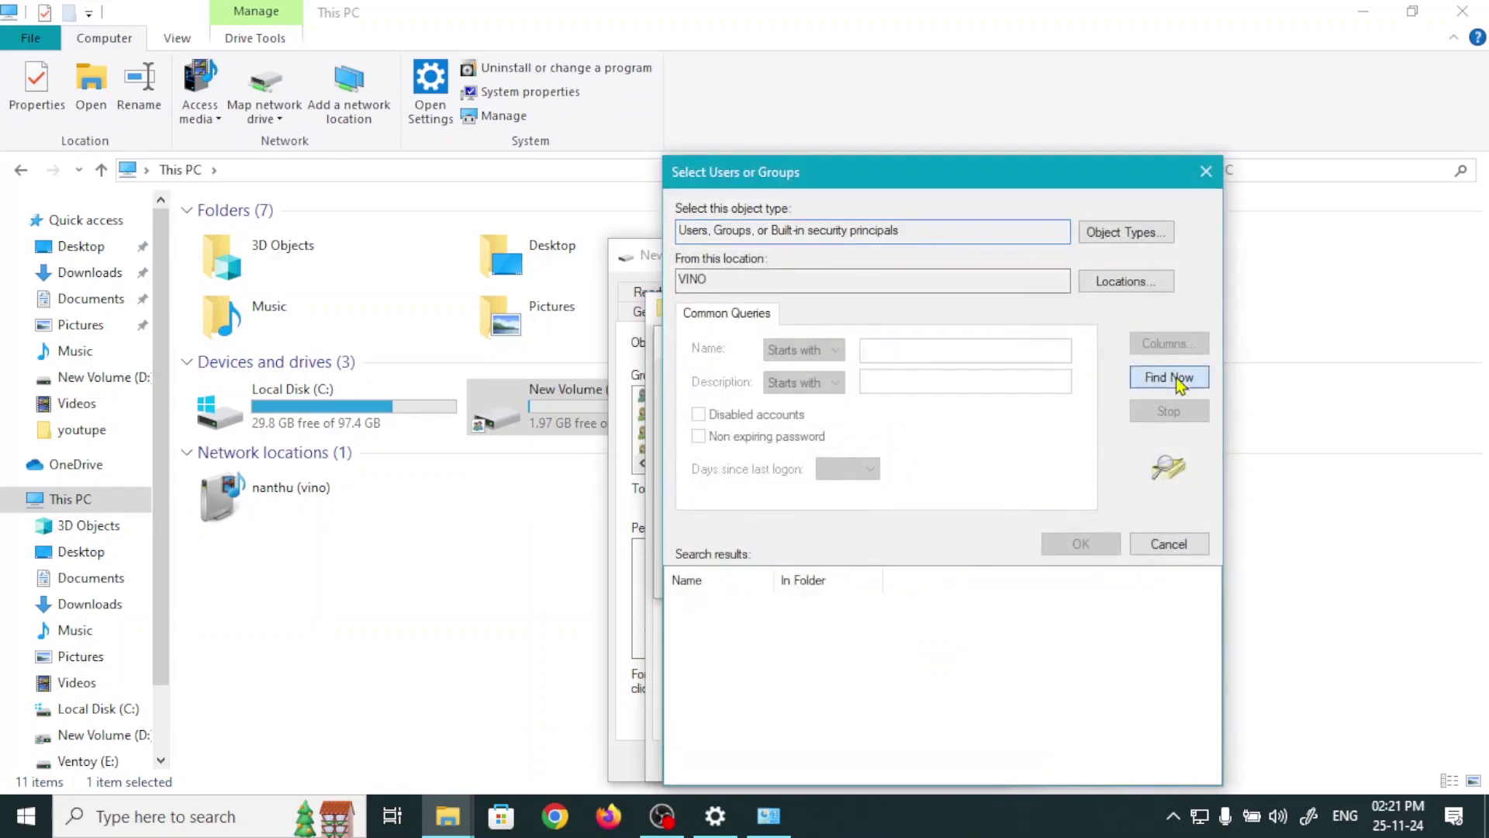
- Add the Everyone group to the D: drive's security permissions, confirm the permissions, and close the drive properties
left_click_drag(1211, 606, 1210, 621)
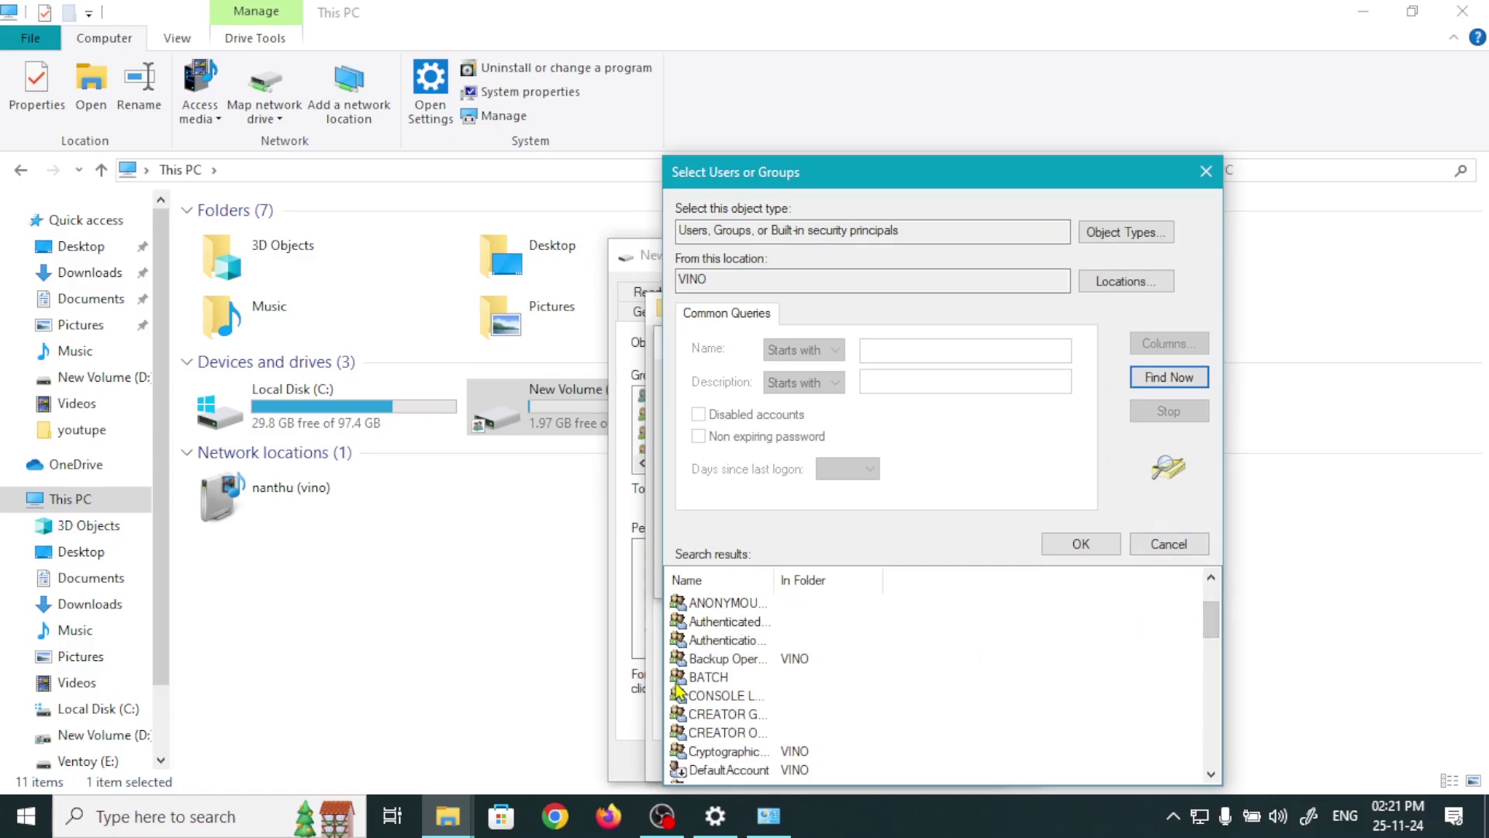
key("e")
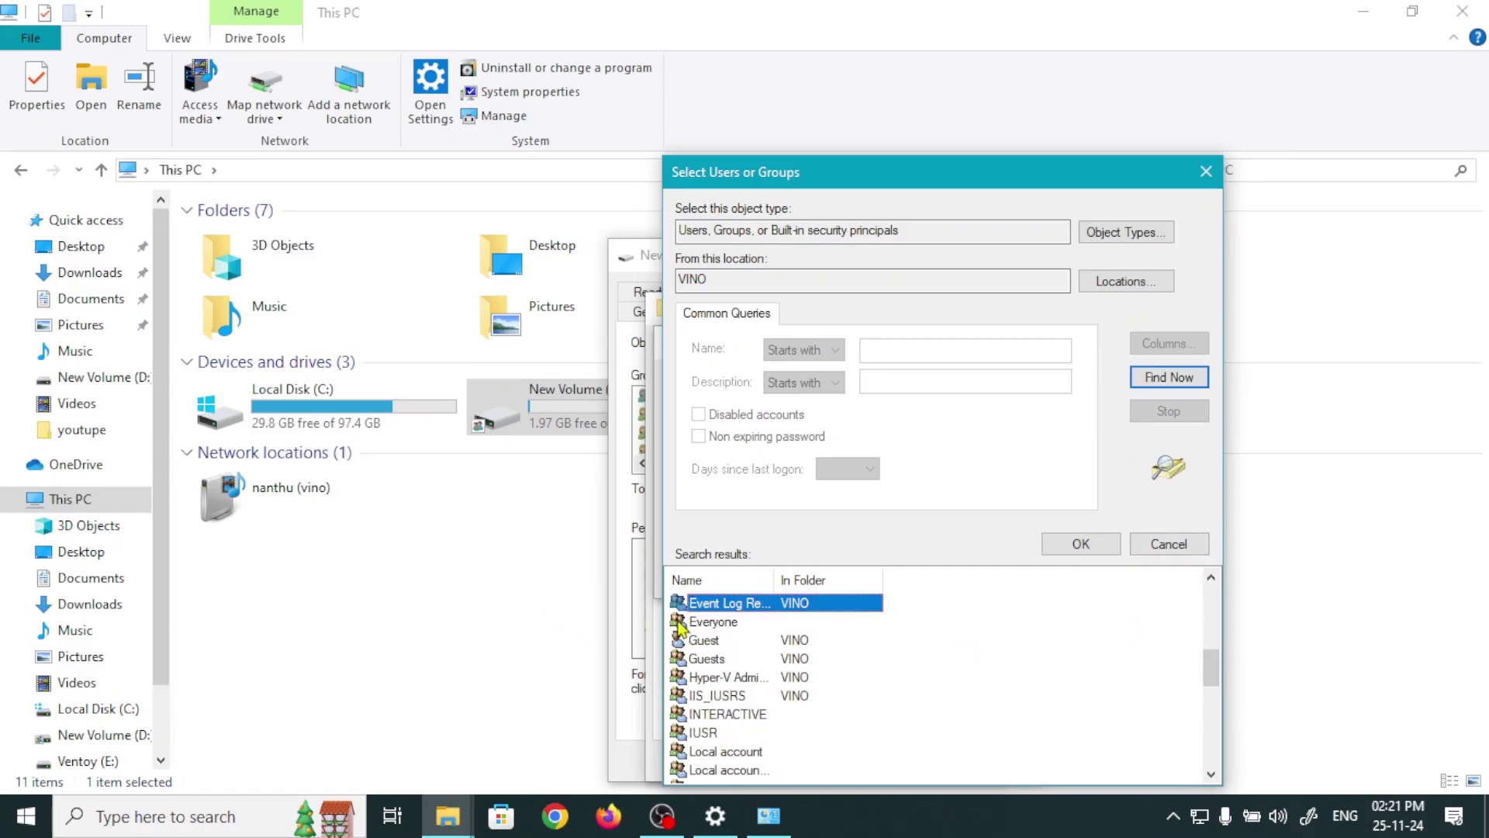
left_click(728, 623)
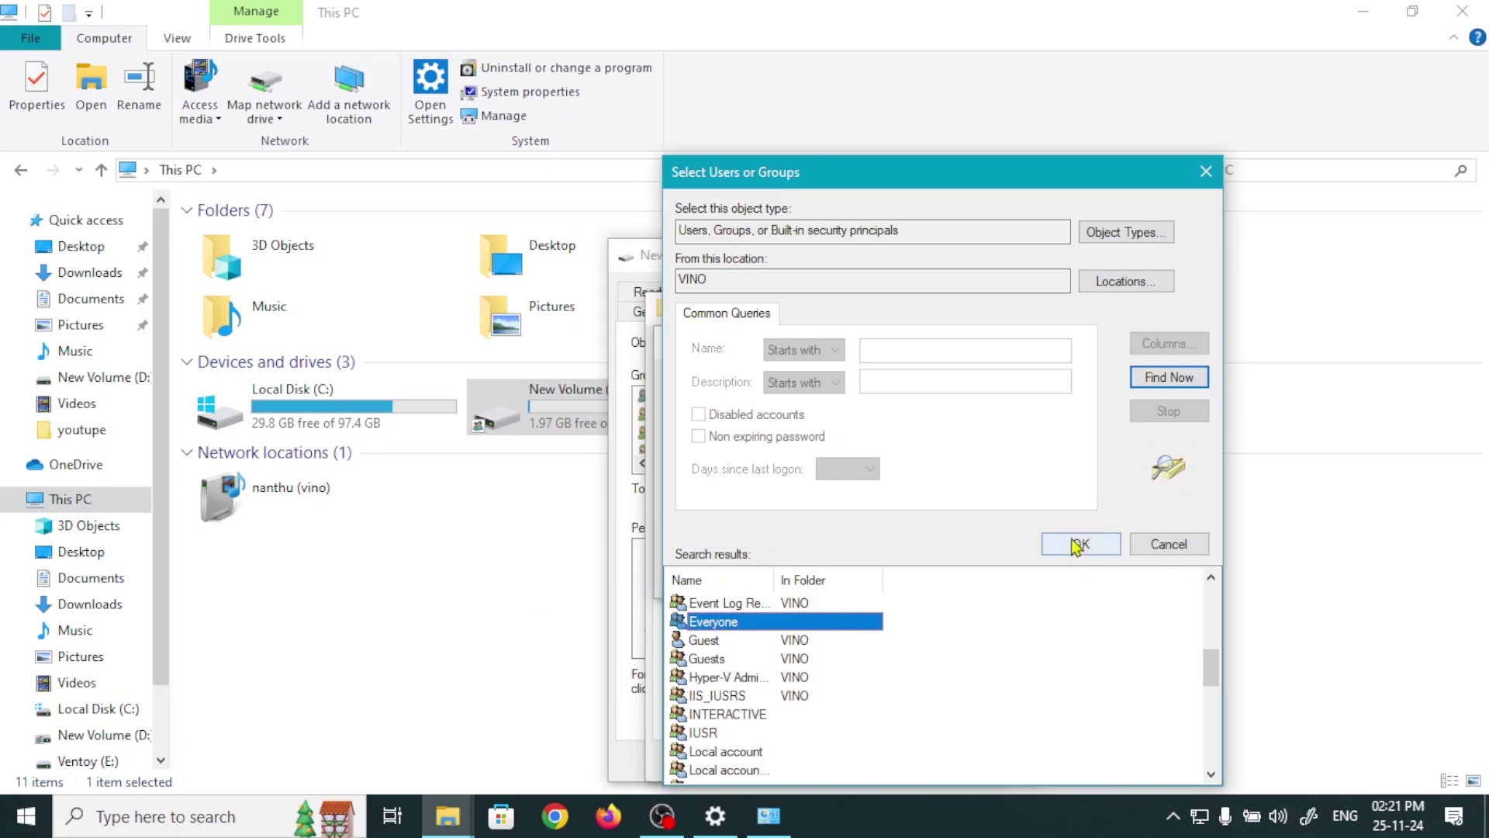
left_click(1105, 544)
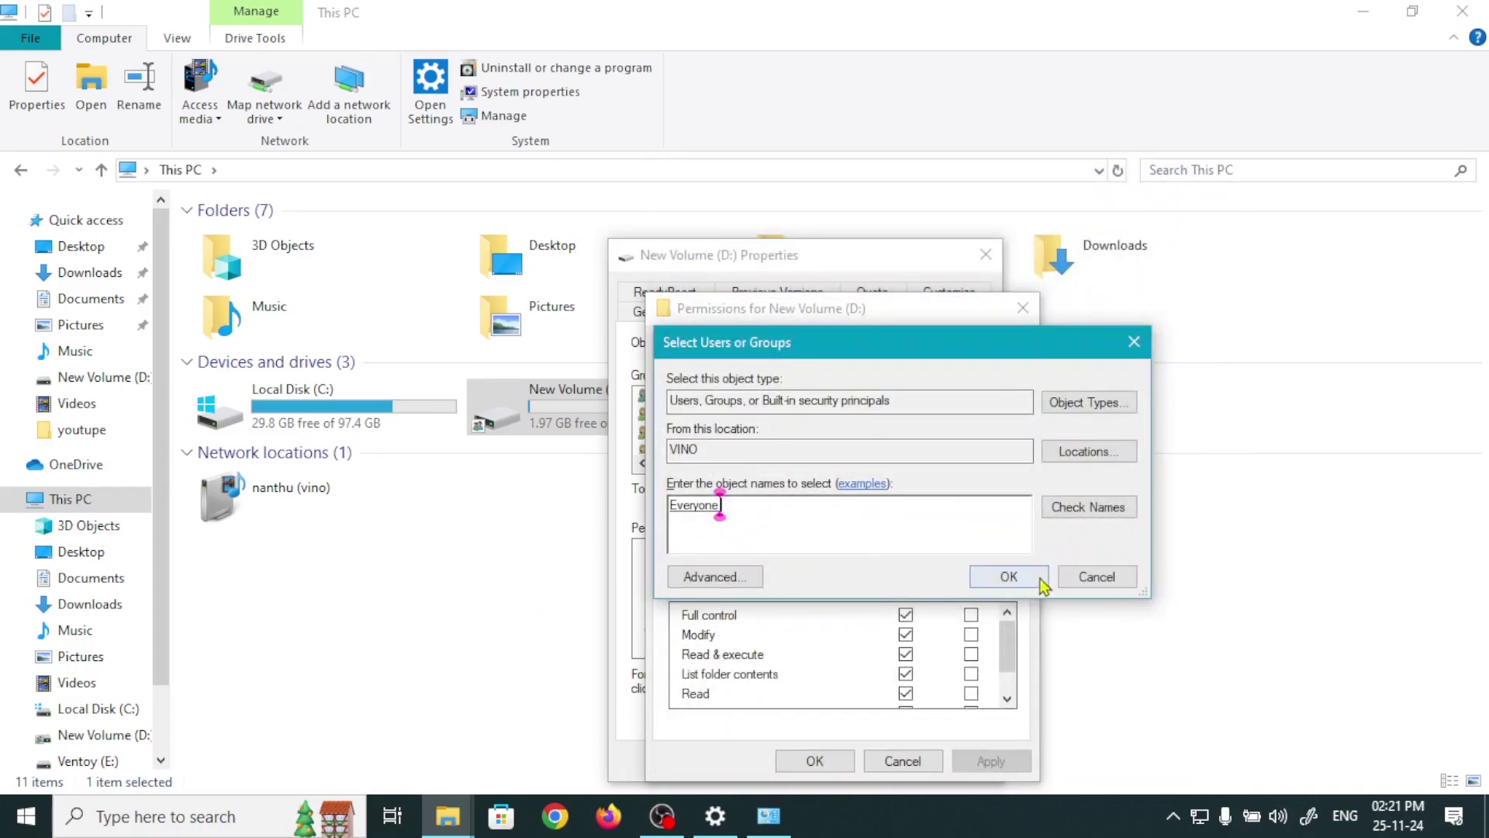
left_click(1009, 578)
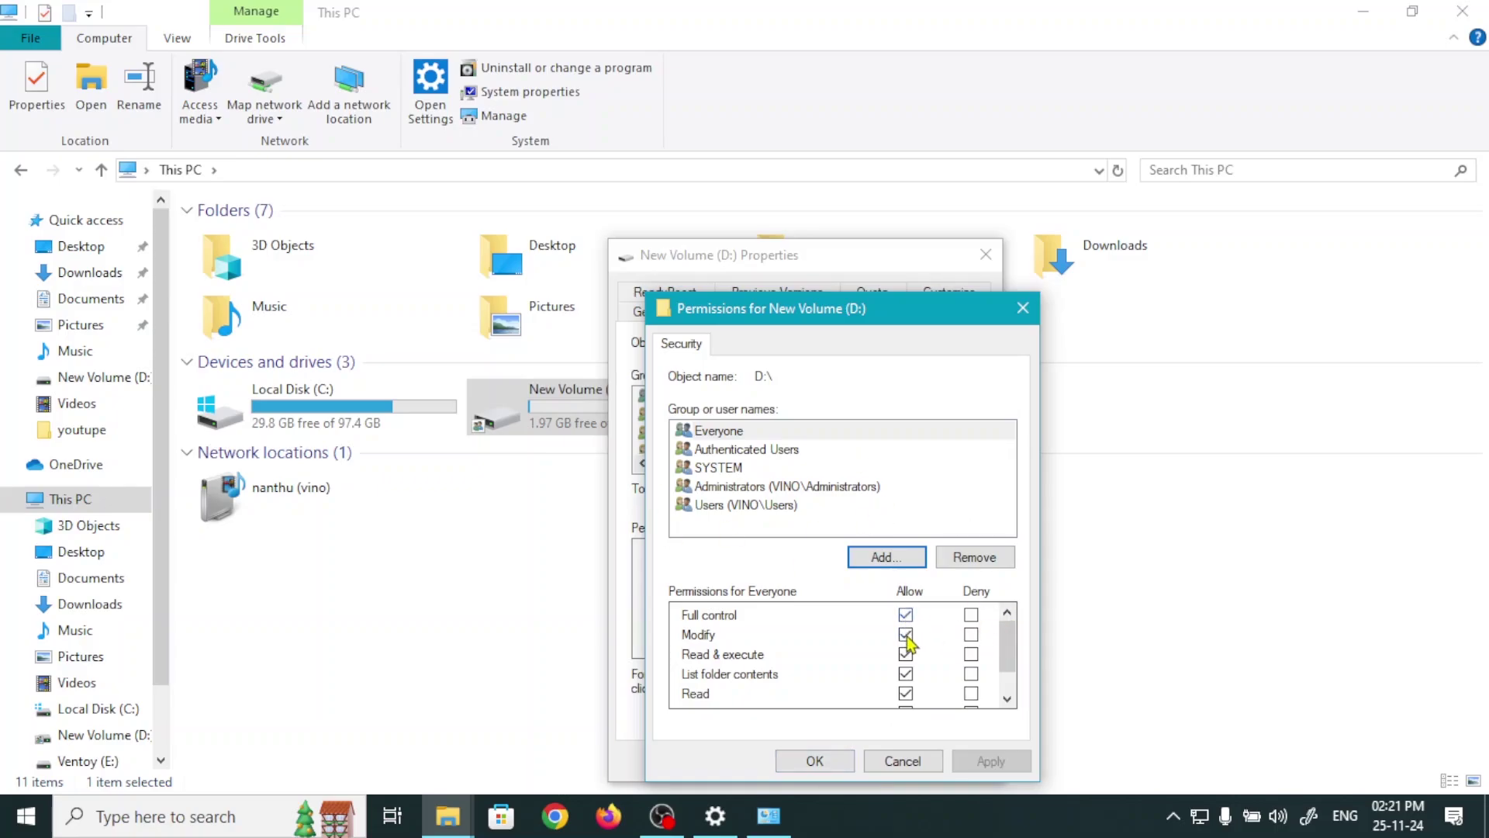
left_click(837, 766)
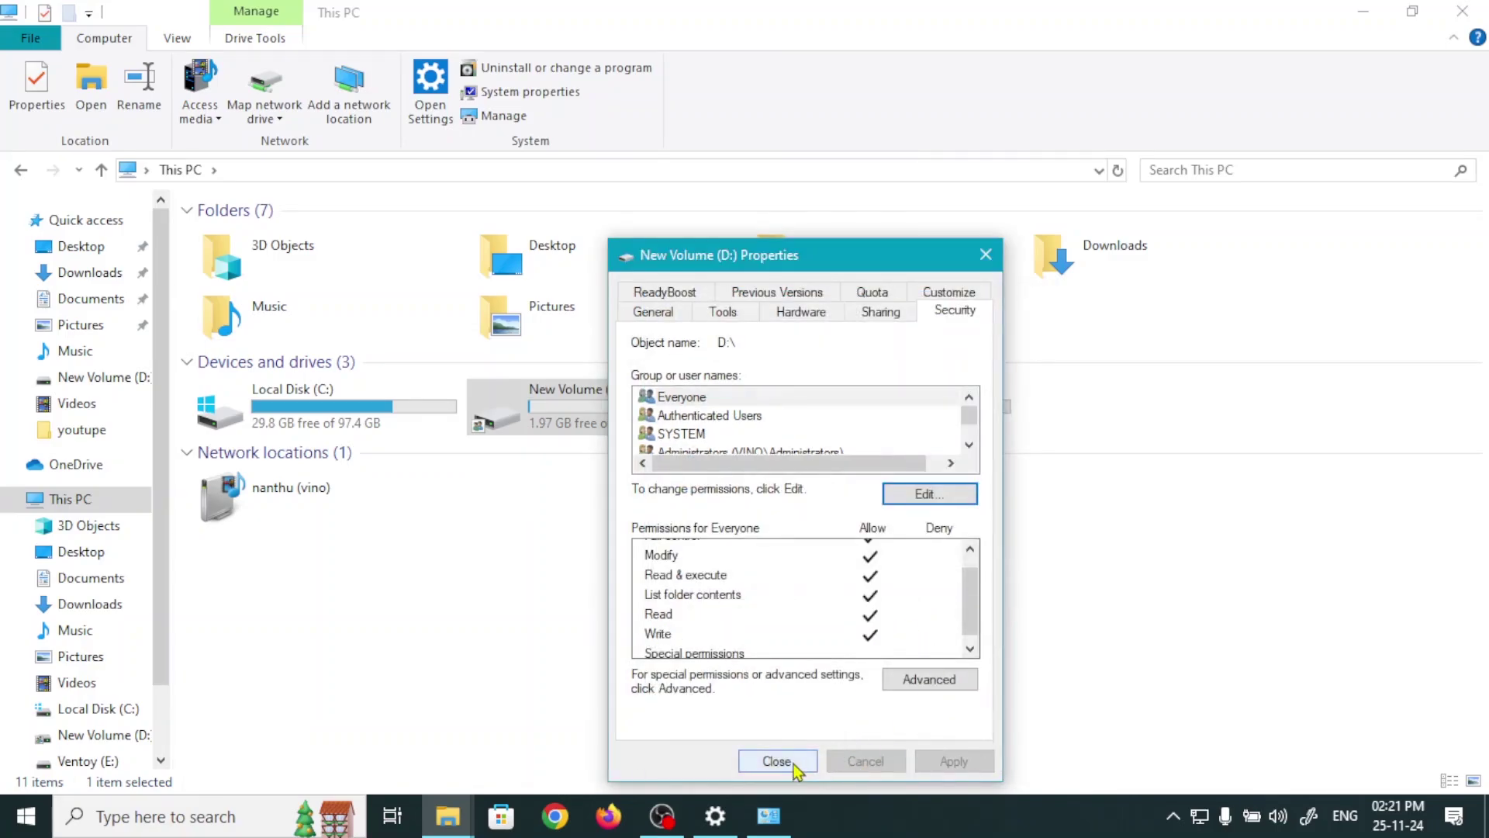
left_click(777, 761)
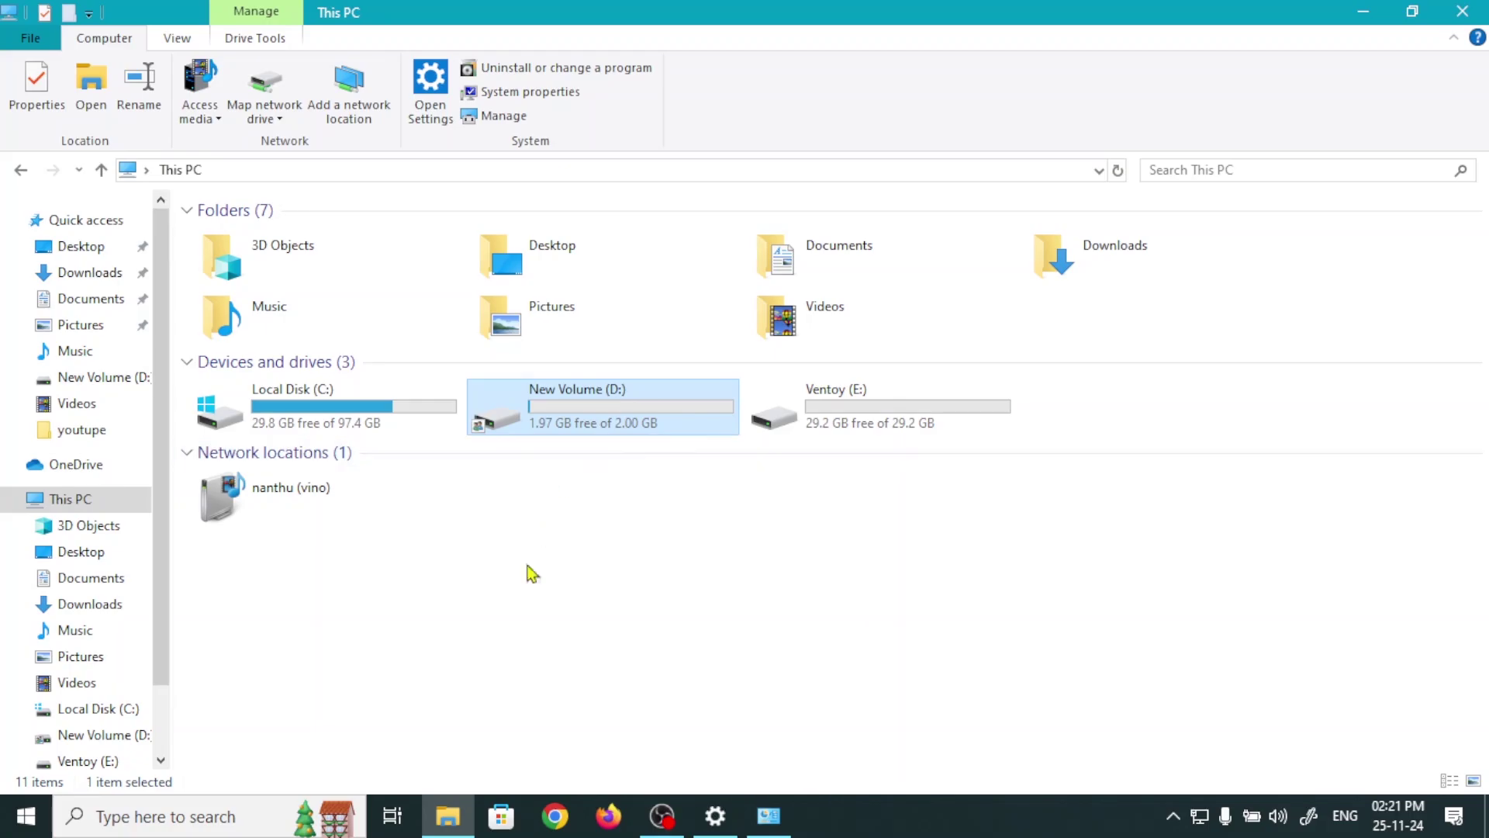
- Browse the network to this computer's shared folder d, view its files, and go back to the network computers
scroll(163, 648, "down", 1)
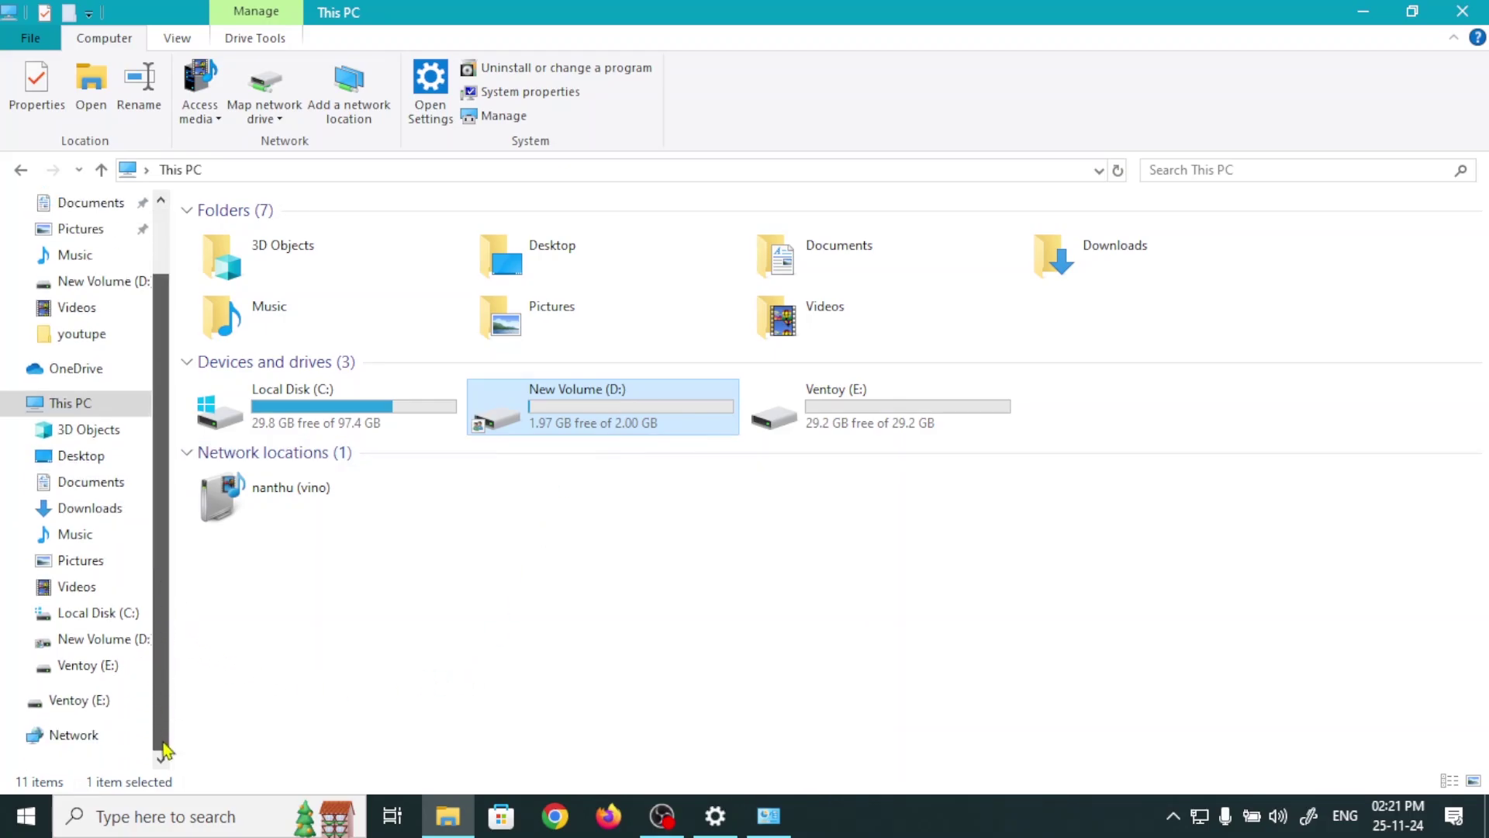
left_click(85, 746)
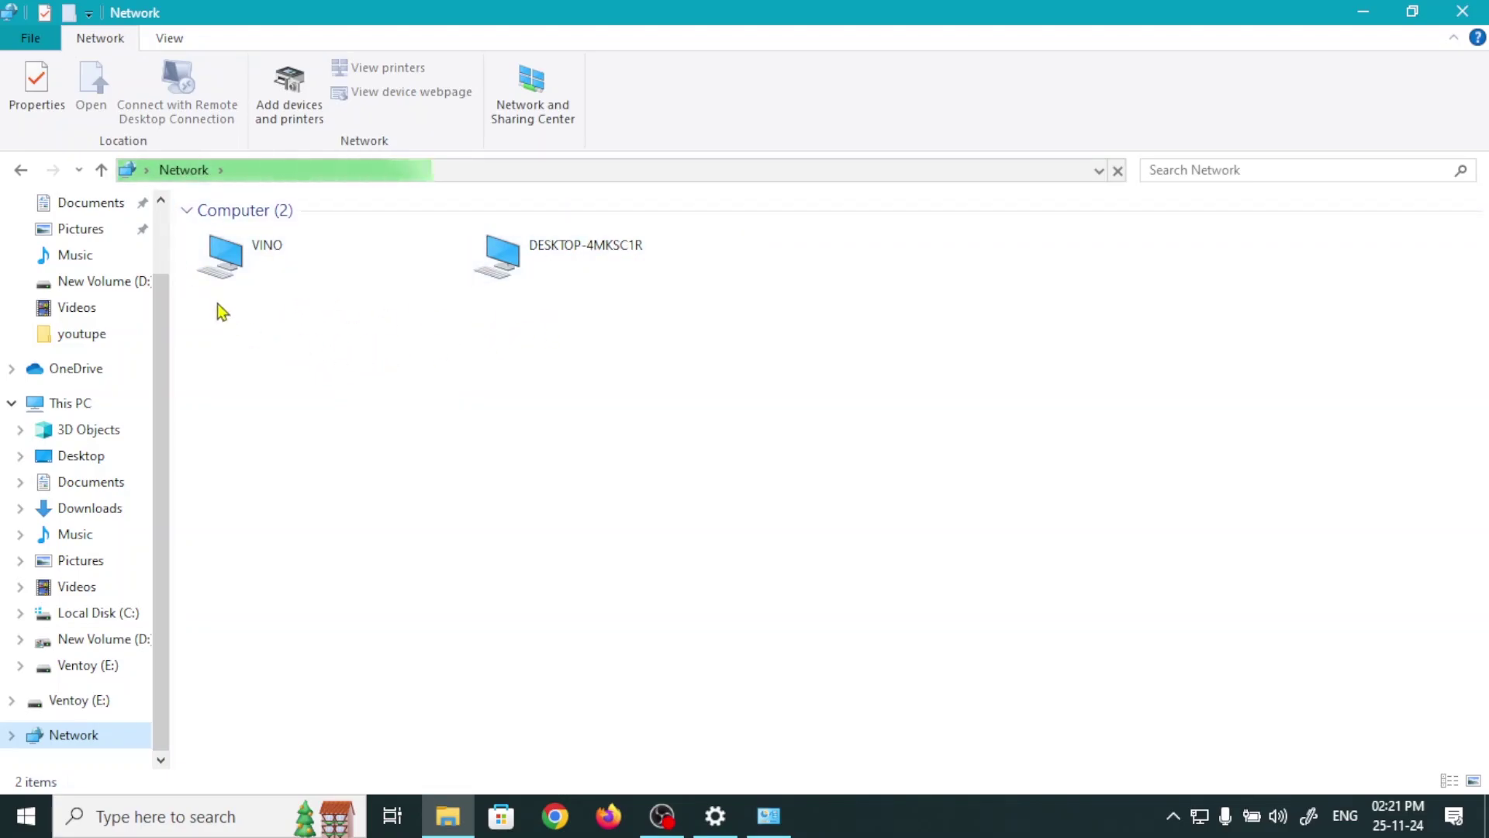
double_click(245, 276)
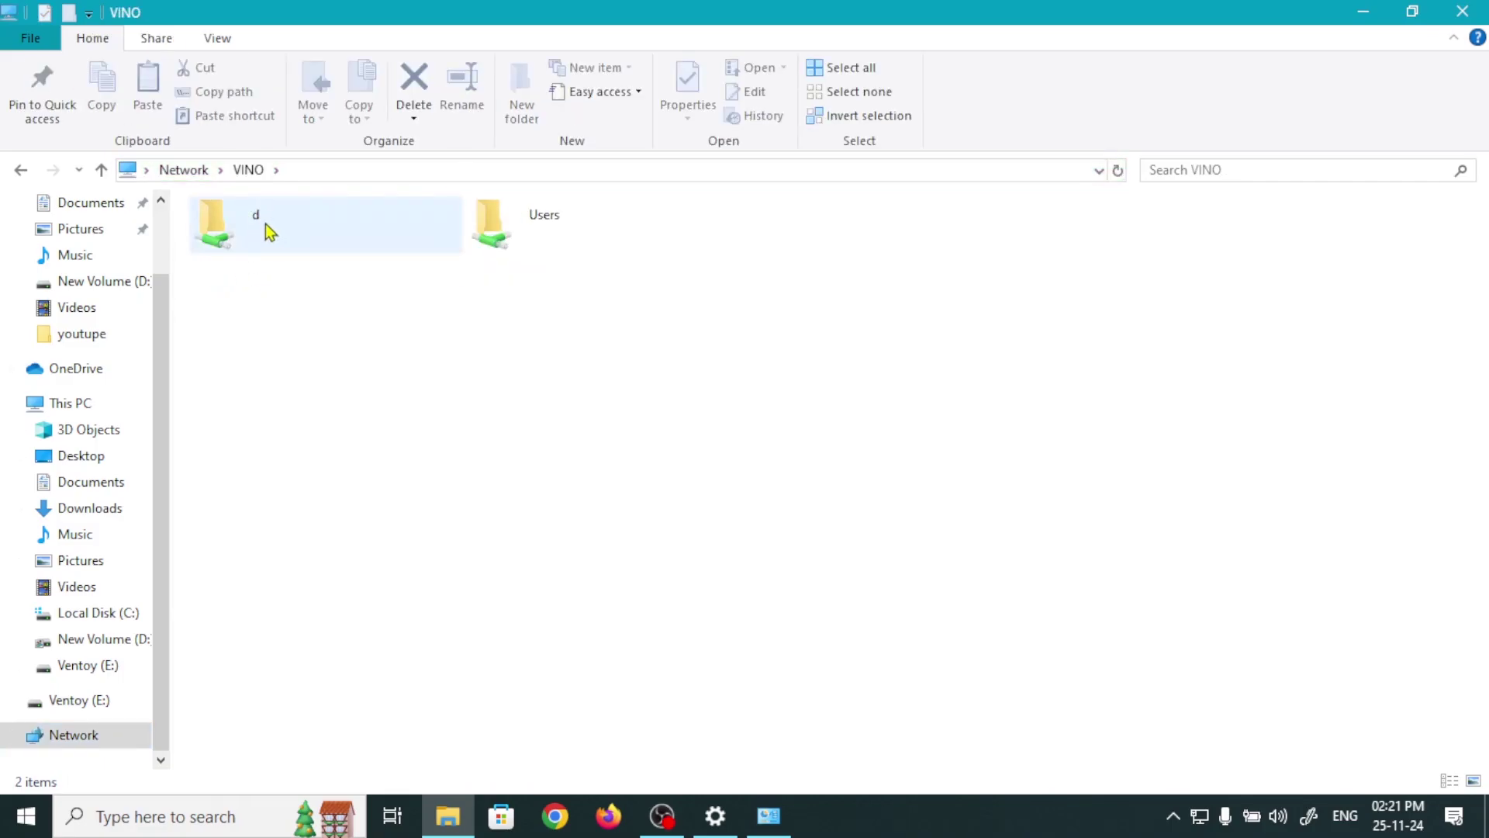
double_click(261, 223)
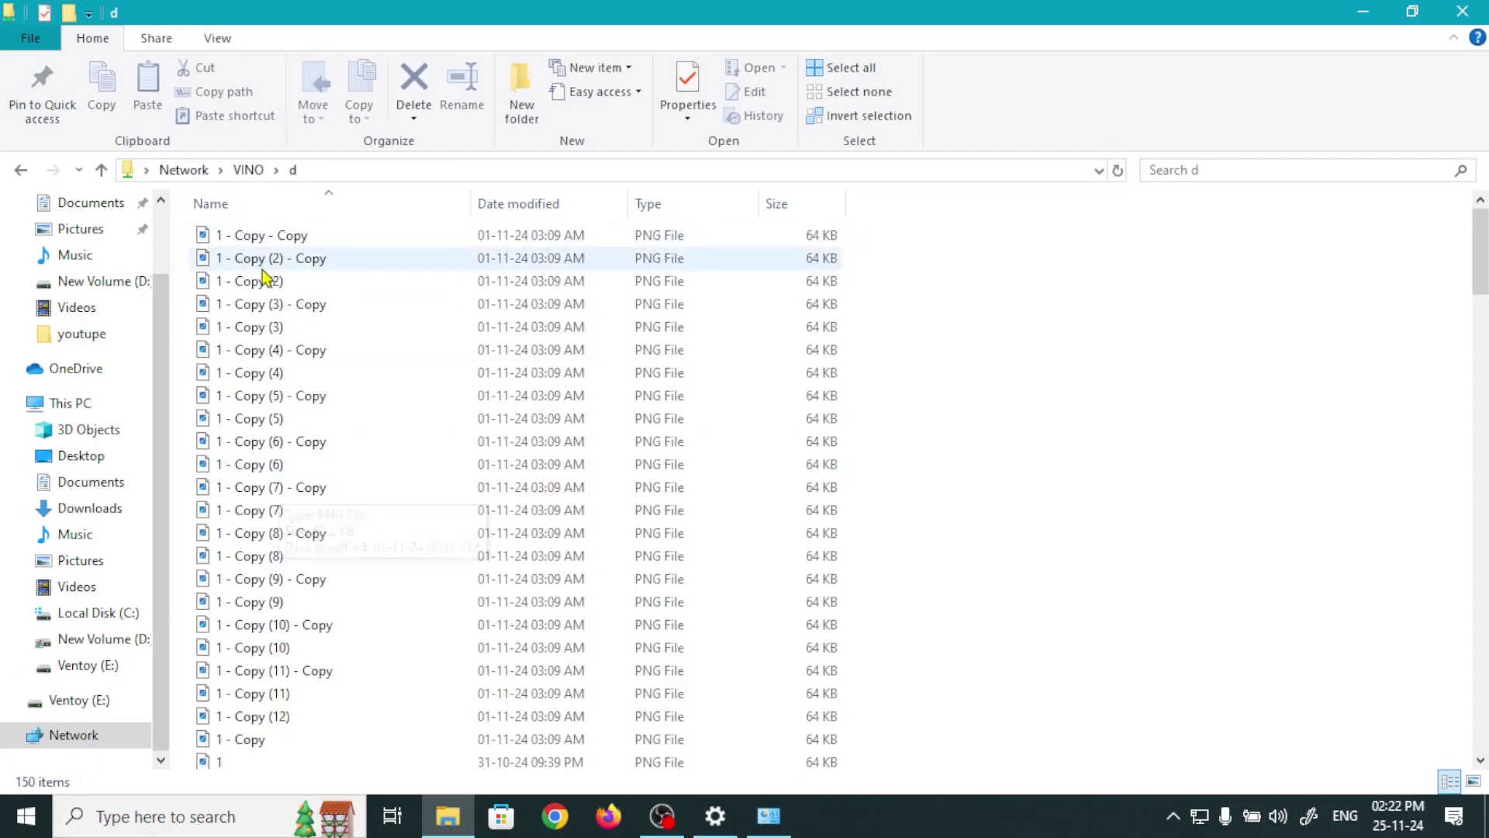
left_click(22, 171)
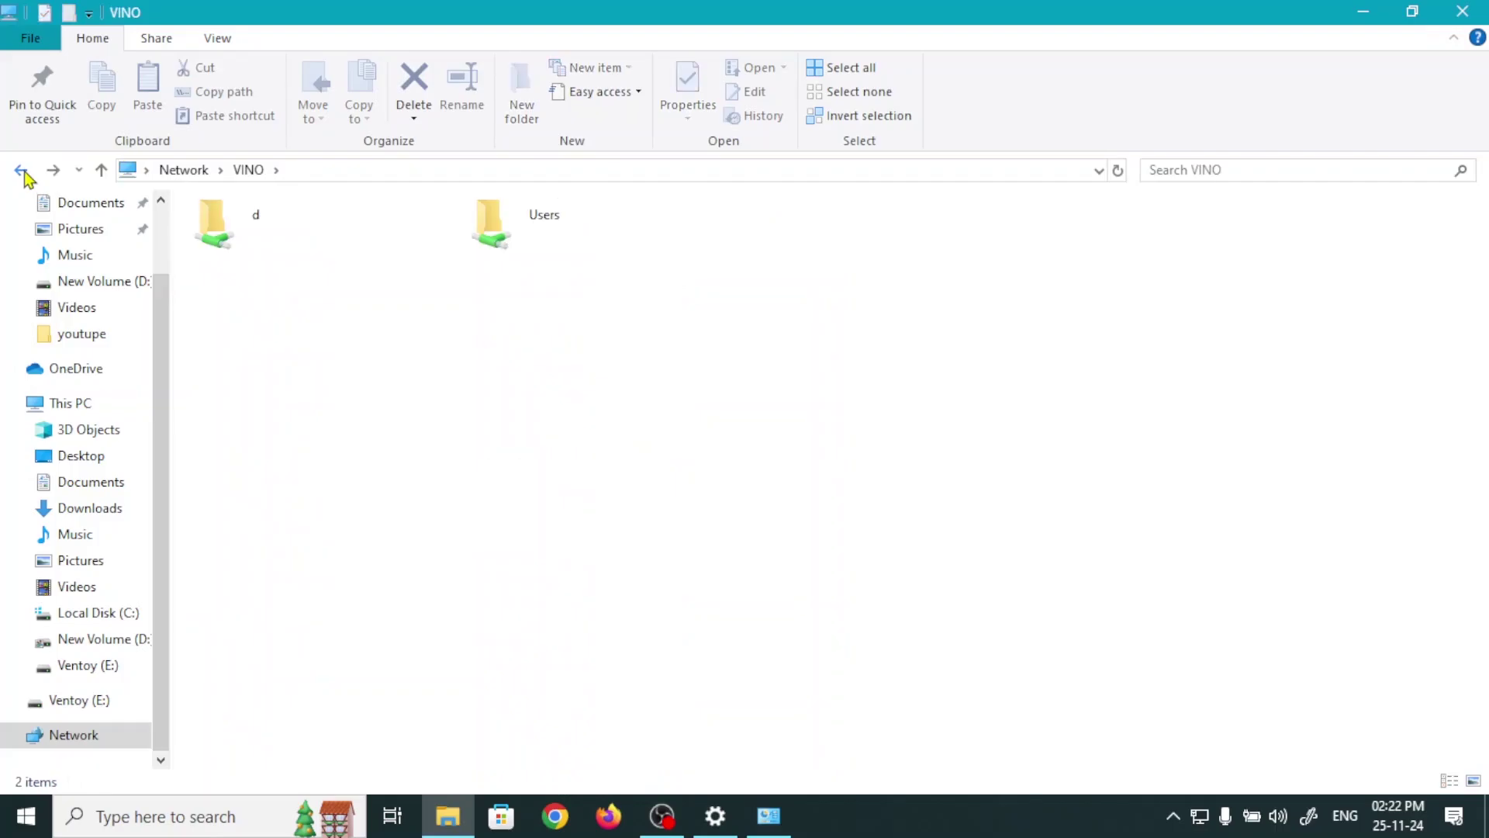
left_click(21, 172)
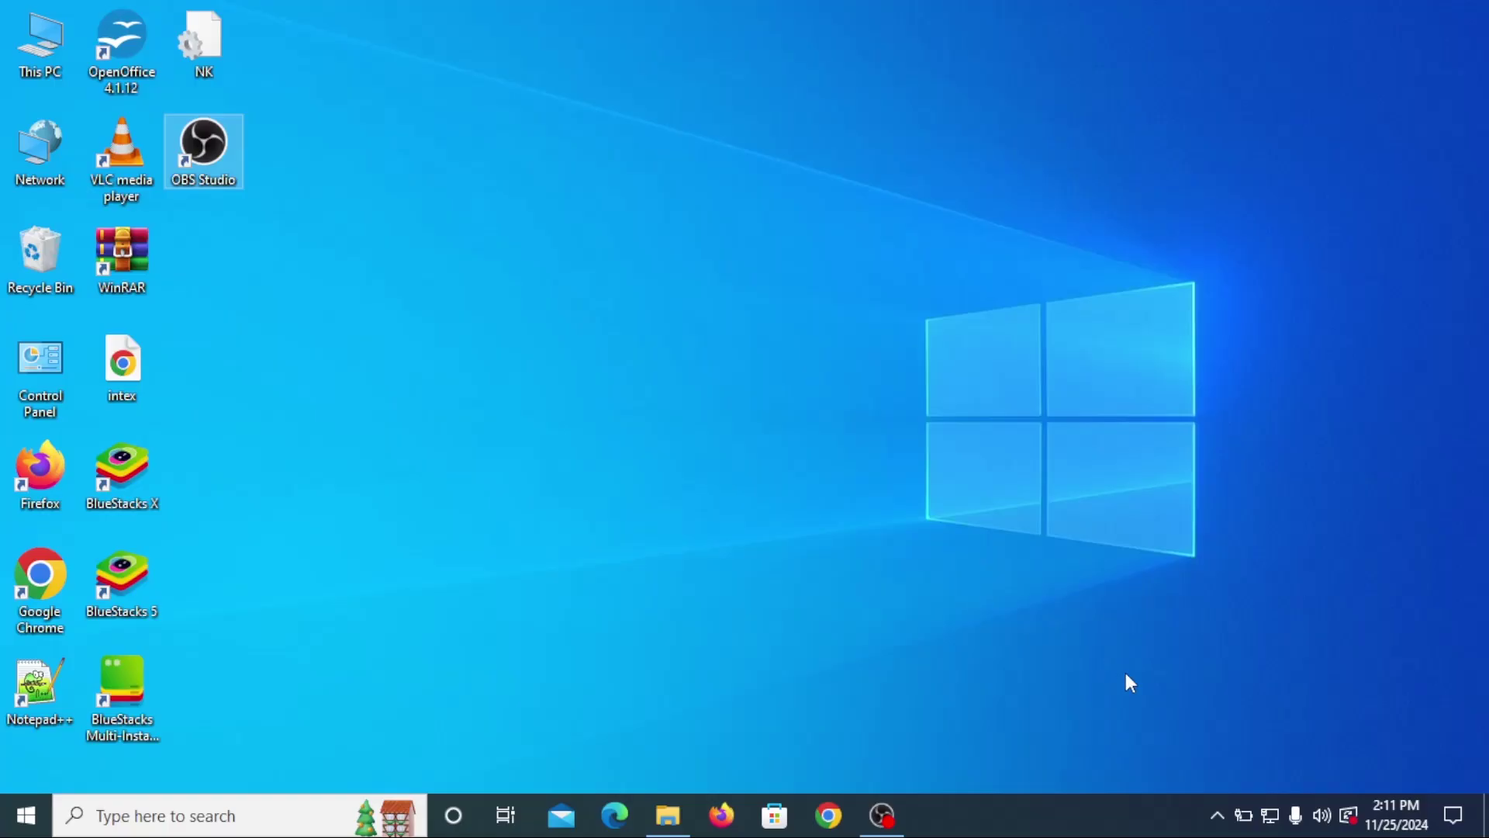
- On the second computer, open the advanced sharing settings of the Network and Sharing Center from the Ethernet network settings
right_click(1270, 810)
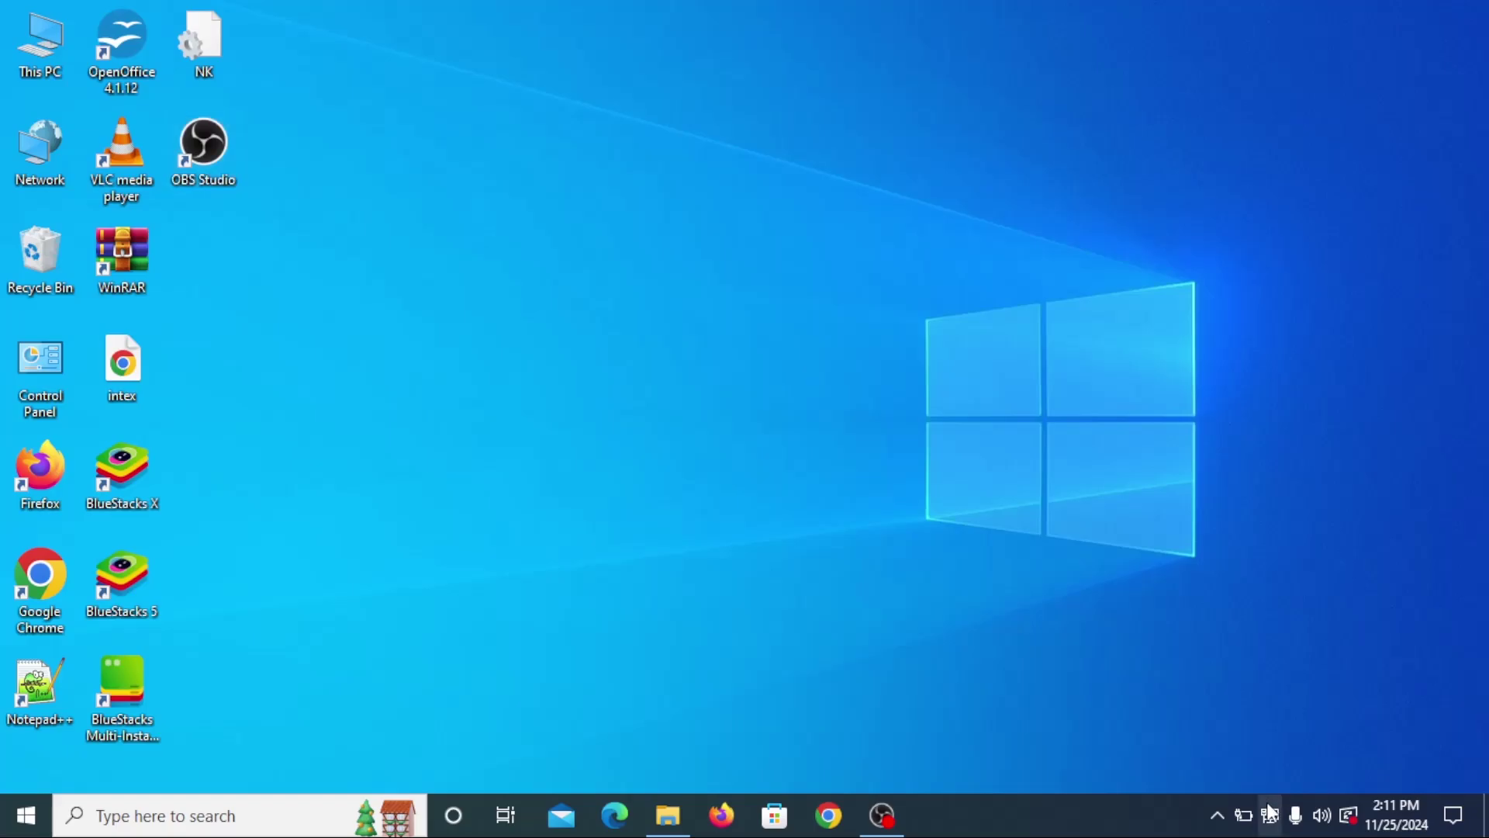
left_click(1284, 776)
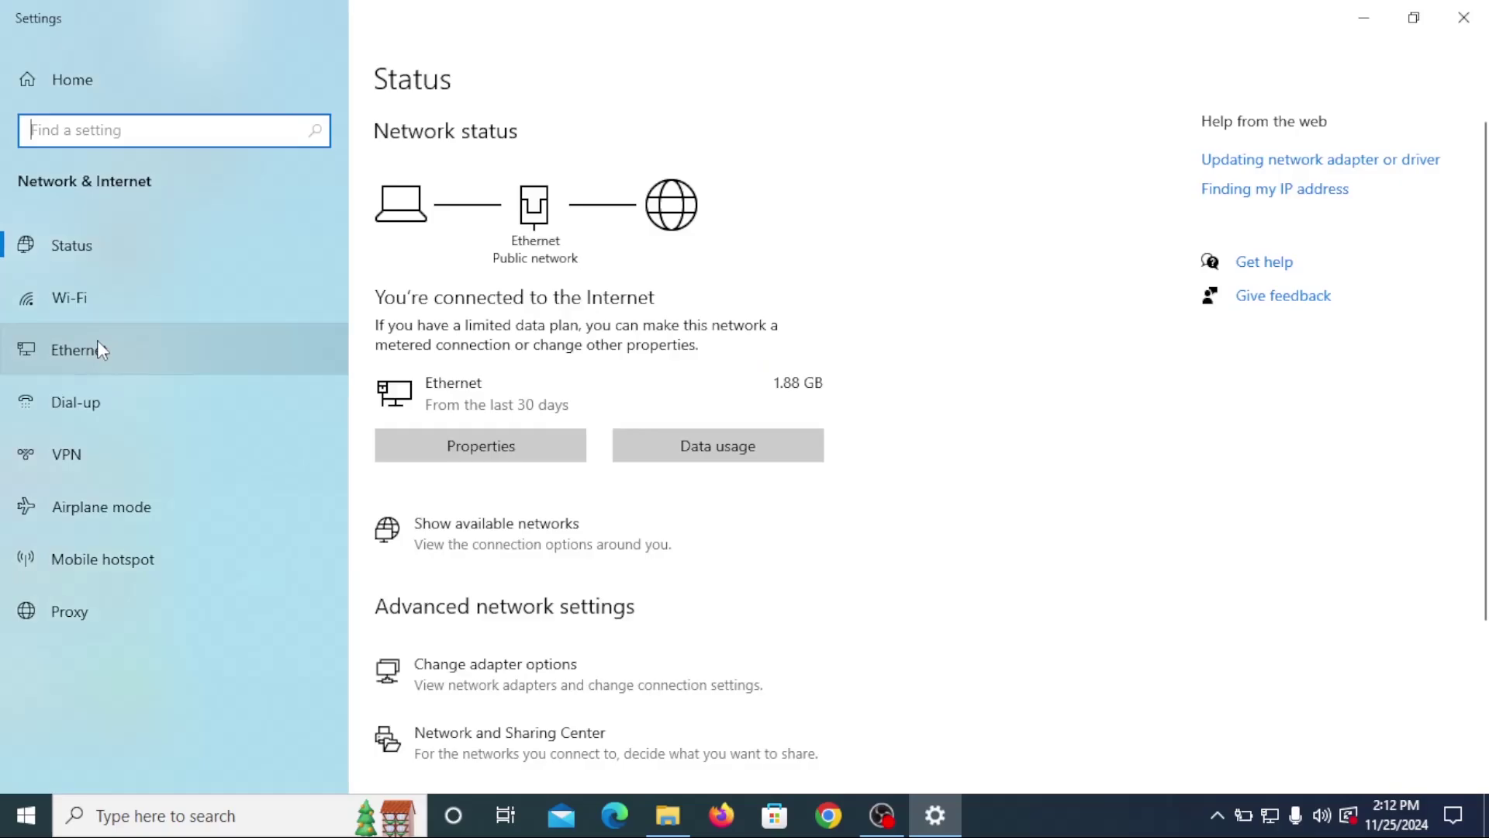
left_click(98, 341)
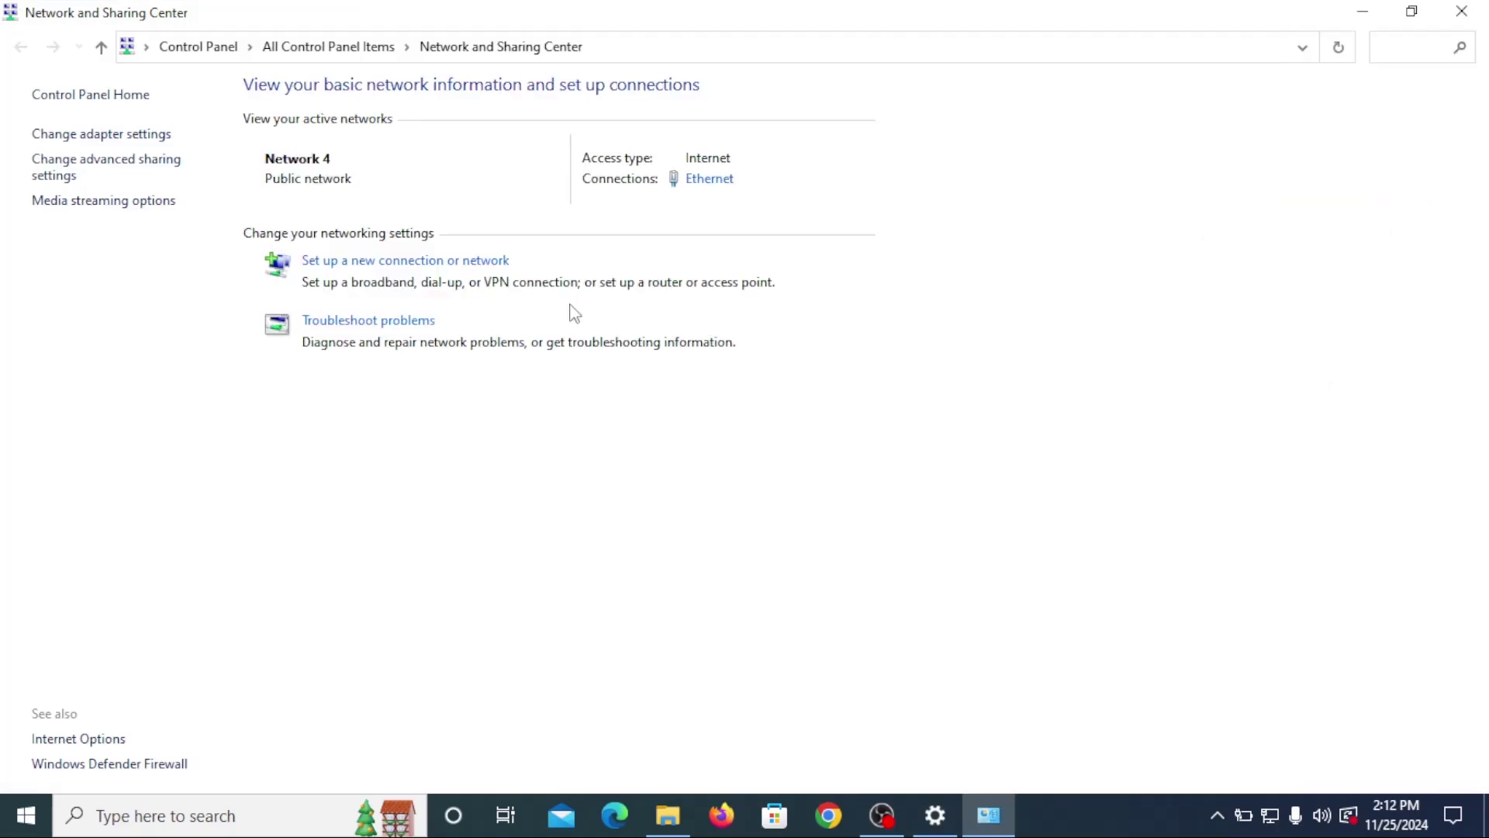
left_click(141, 166)
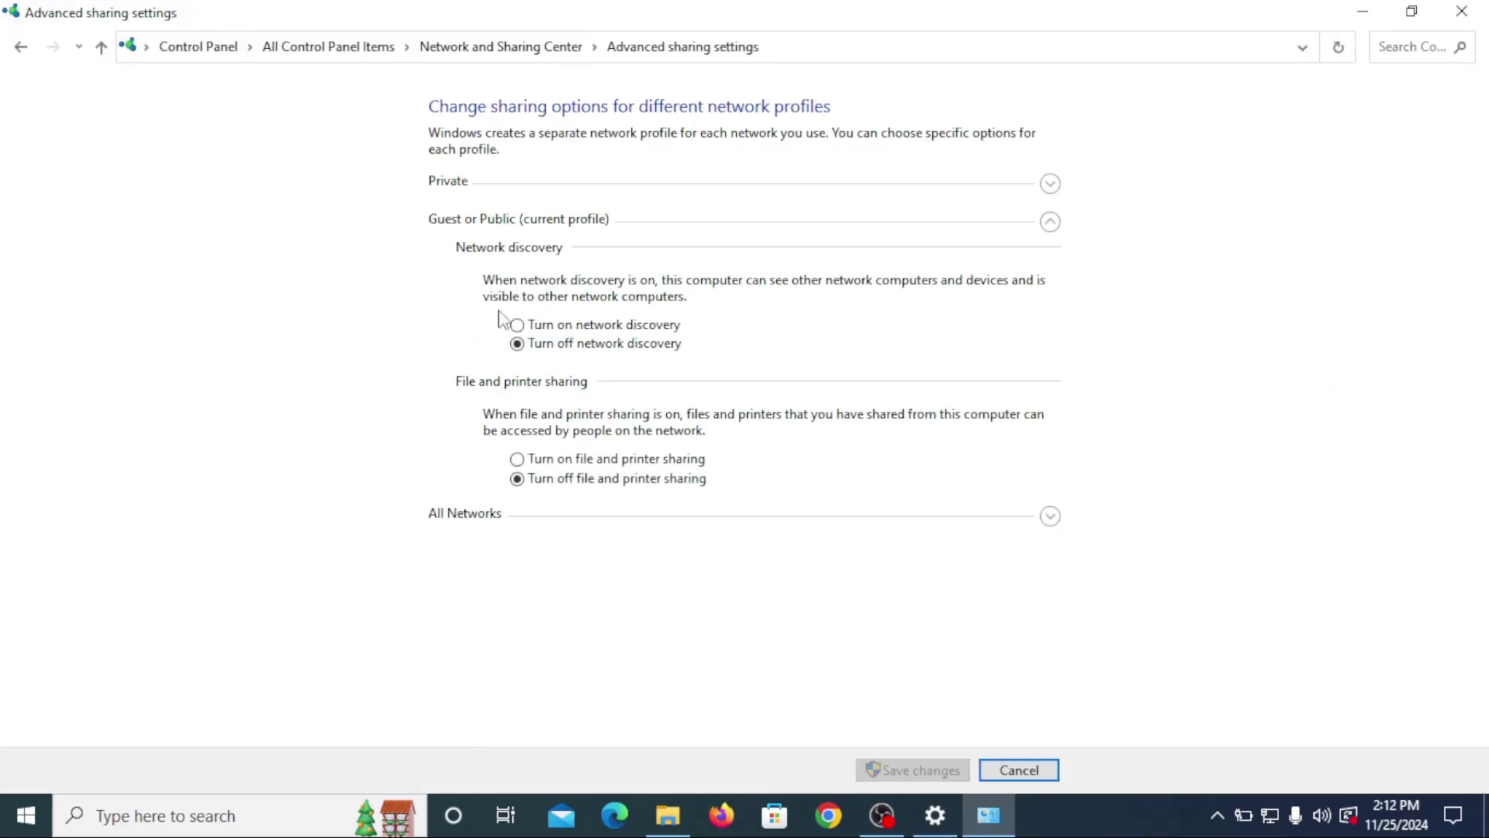
- Turn on file and printer sharing for the Private profile, and network discovery plus file and printer sharing for Guest or Public
left_click(1050, 222)
left_click(1052, 187)
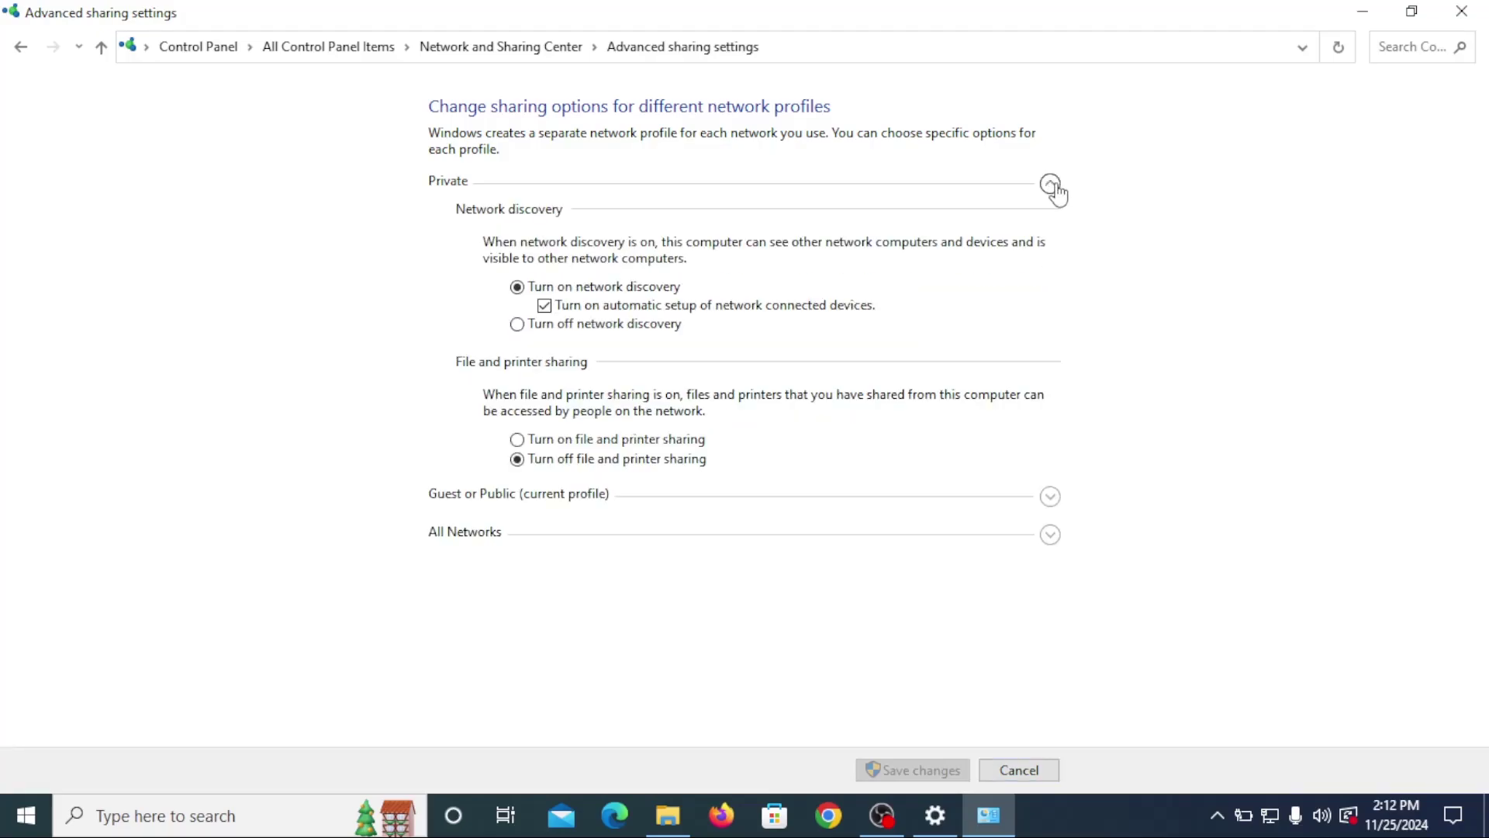
left_click(552, 439)
left_click(1050, 495)
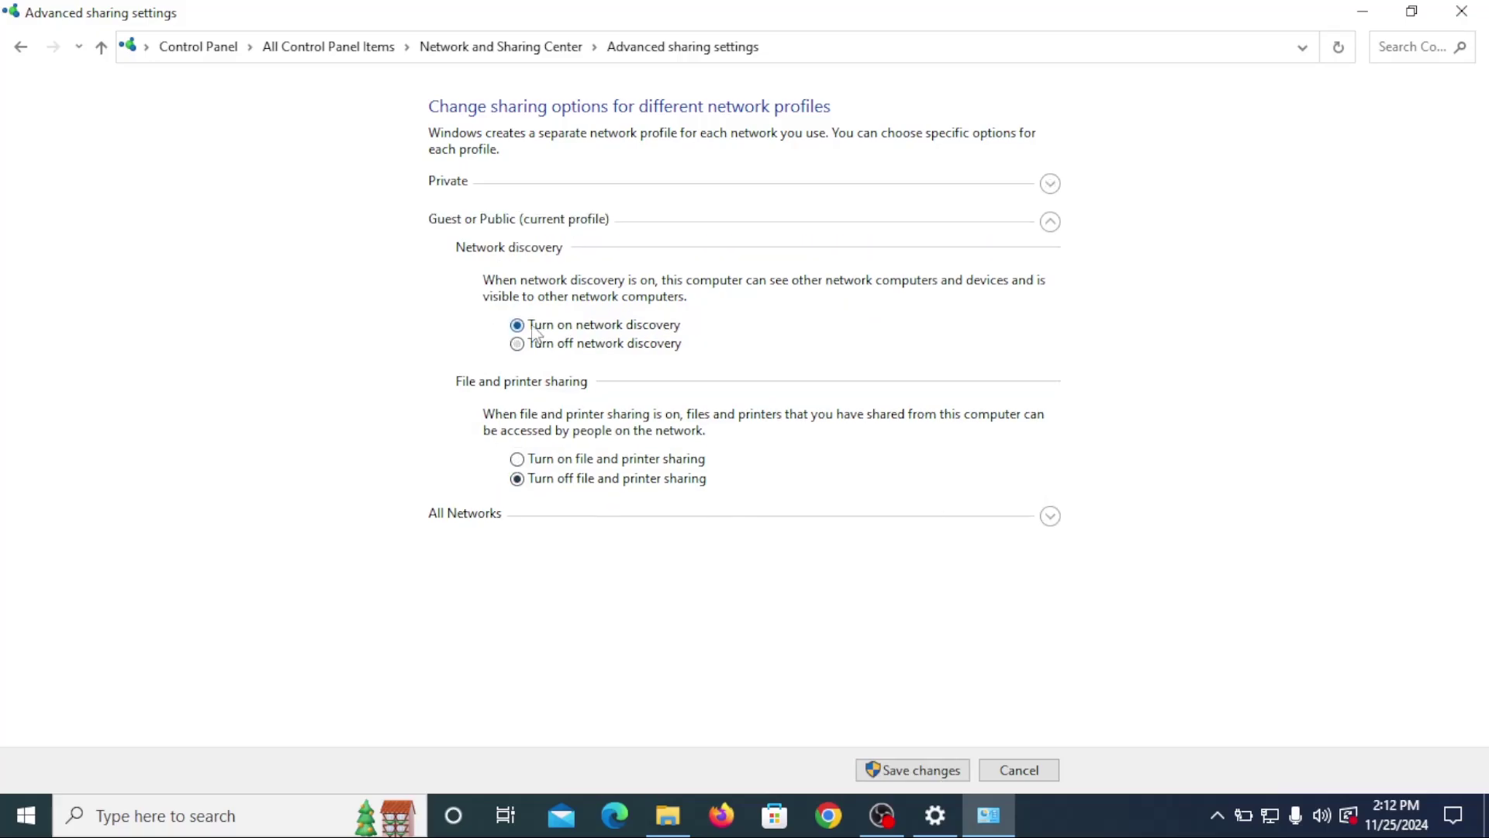
left_click(551, 459)
- For All Networks, select Public folder sharing, 128-bit encryption and no password protected sharing, save the changes, and minimize the Network and Sharing Center
left_click(1051, 517)
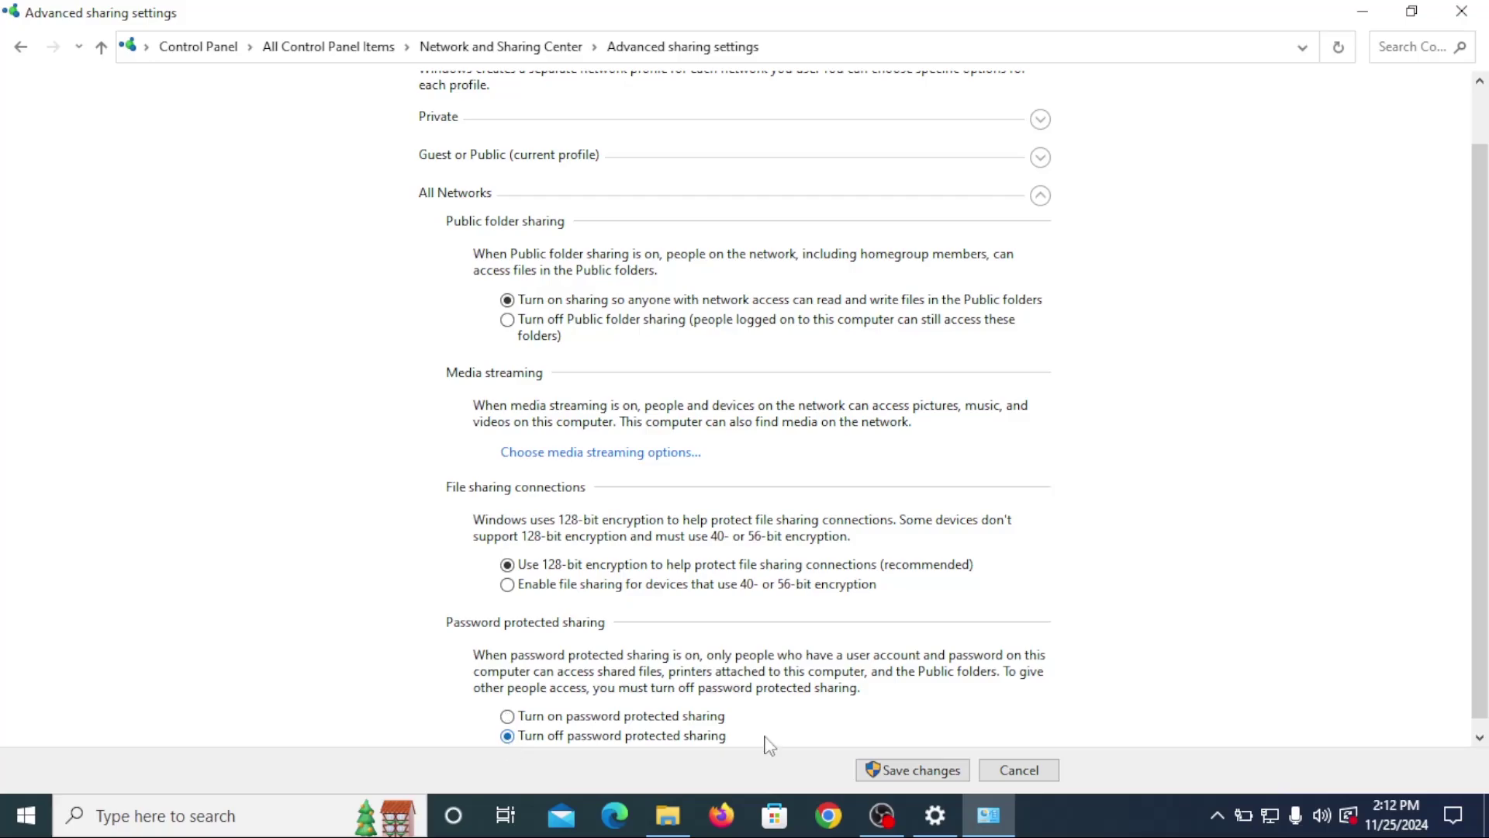
scroll(1477, 471, "up", 2)
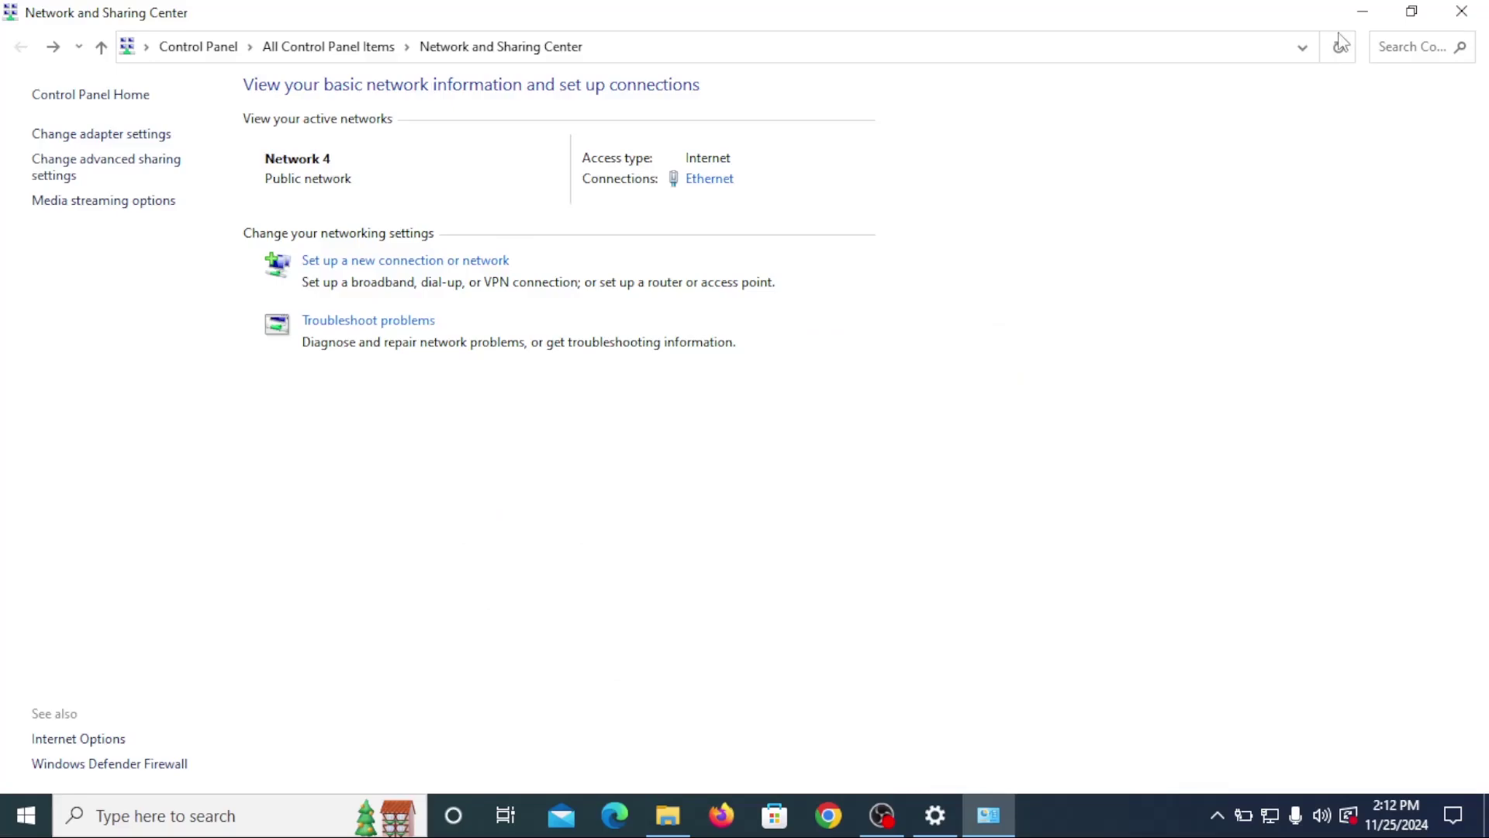
left_click(1378, 11)
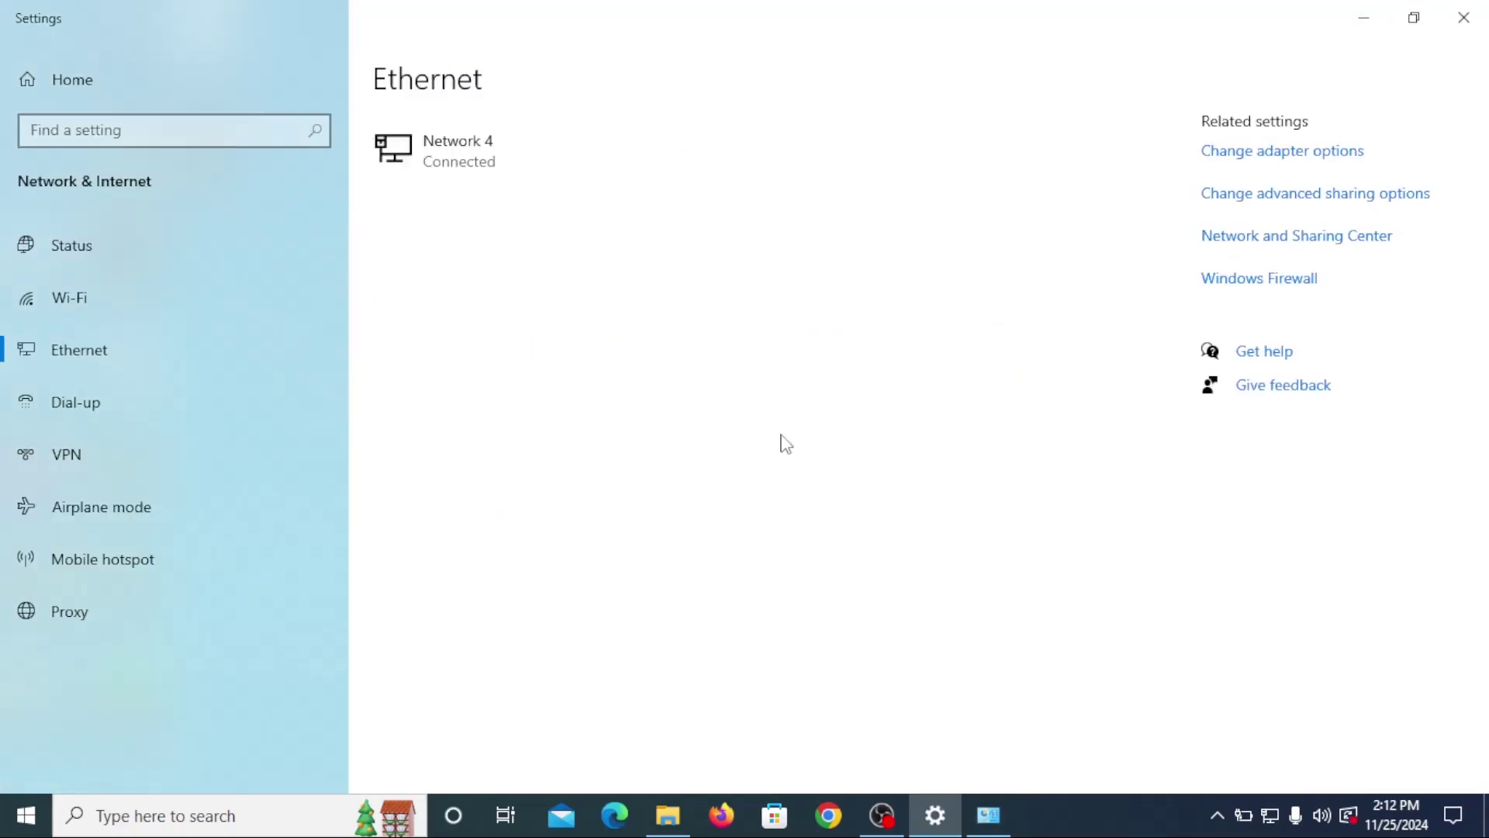
- Switch to File Explorer and open the Advanced Sharing settings of New Volume (E:) under This PC
left_click(666, 815)
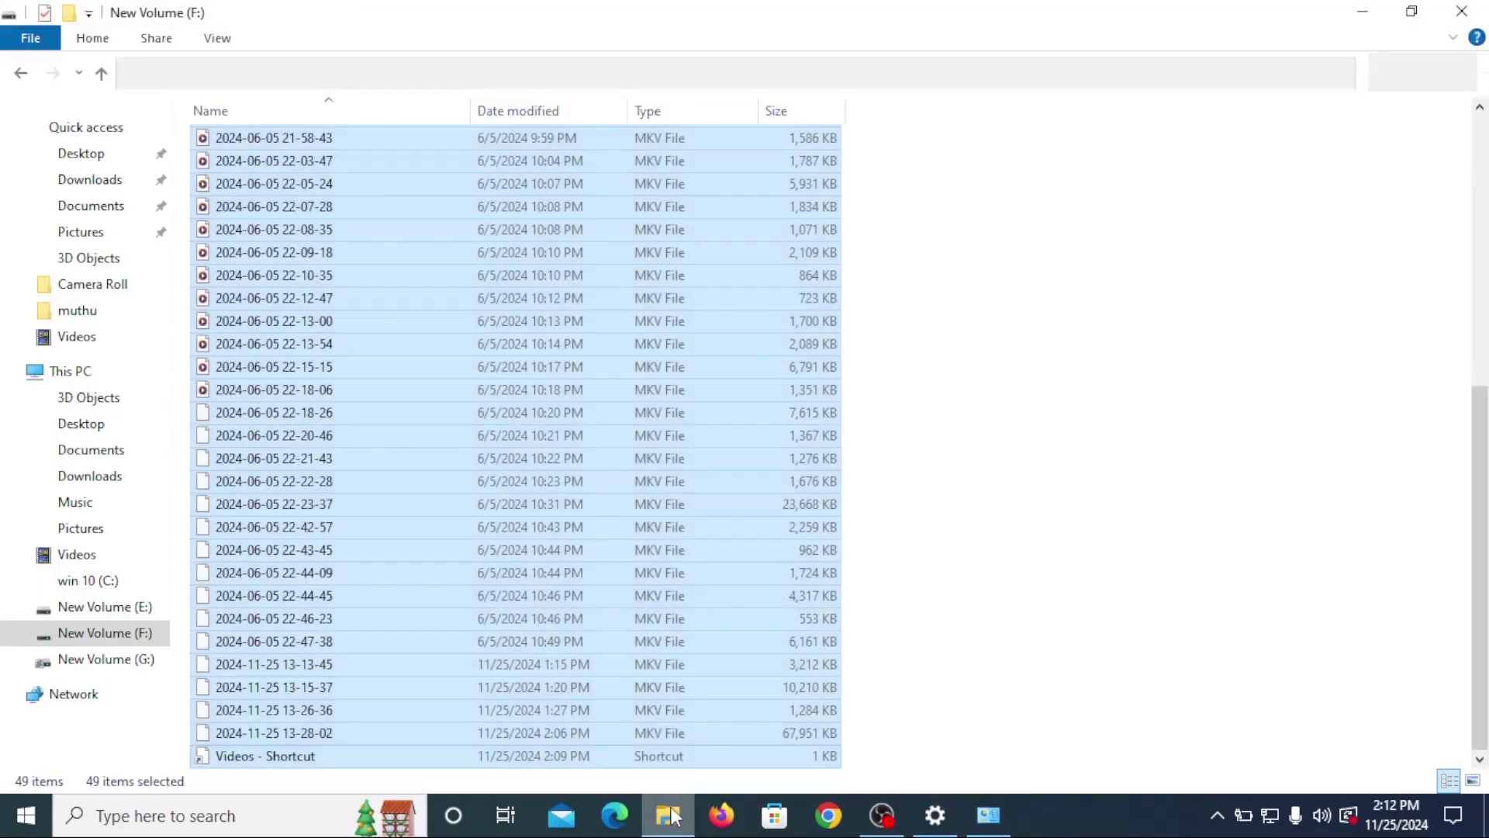
left_click(69, 372)
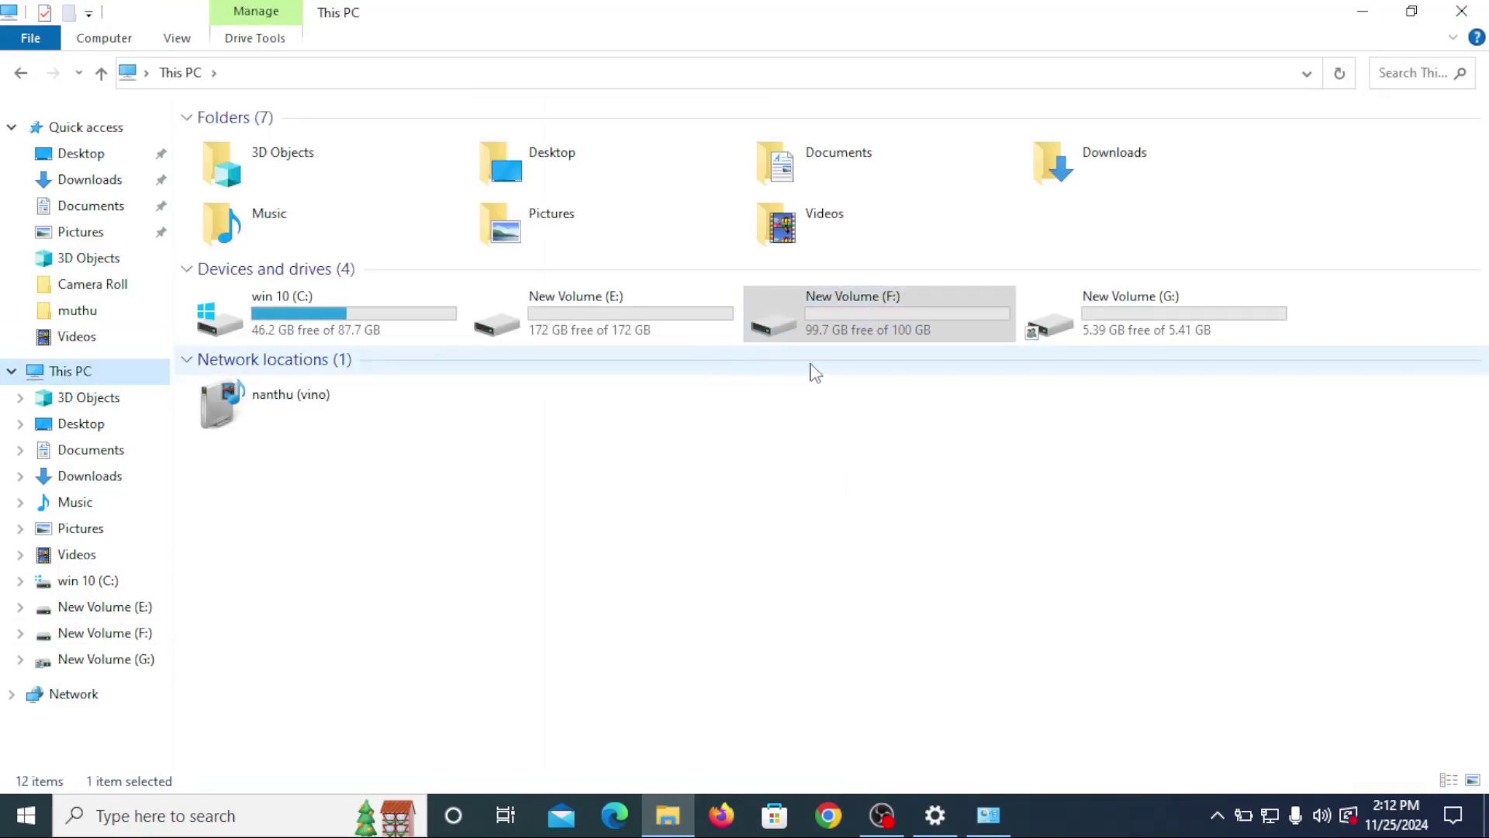
left_click(588, 305)
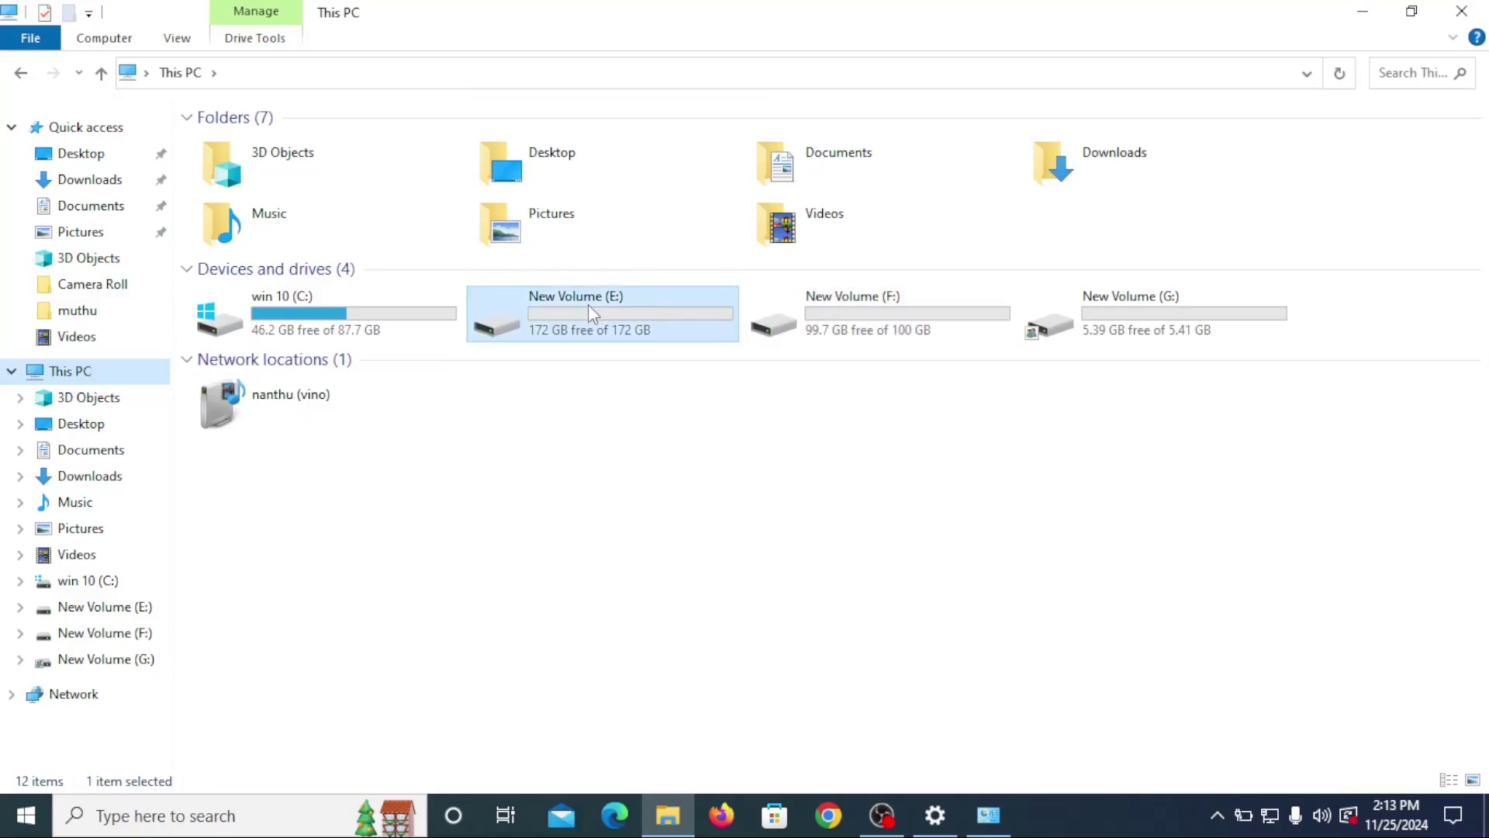
right_click(588, 304)
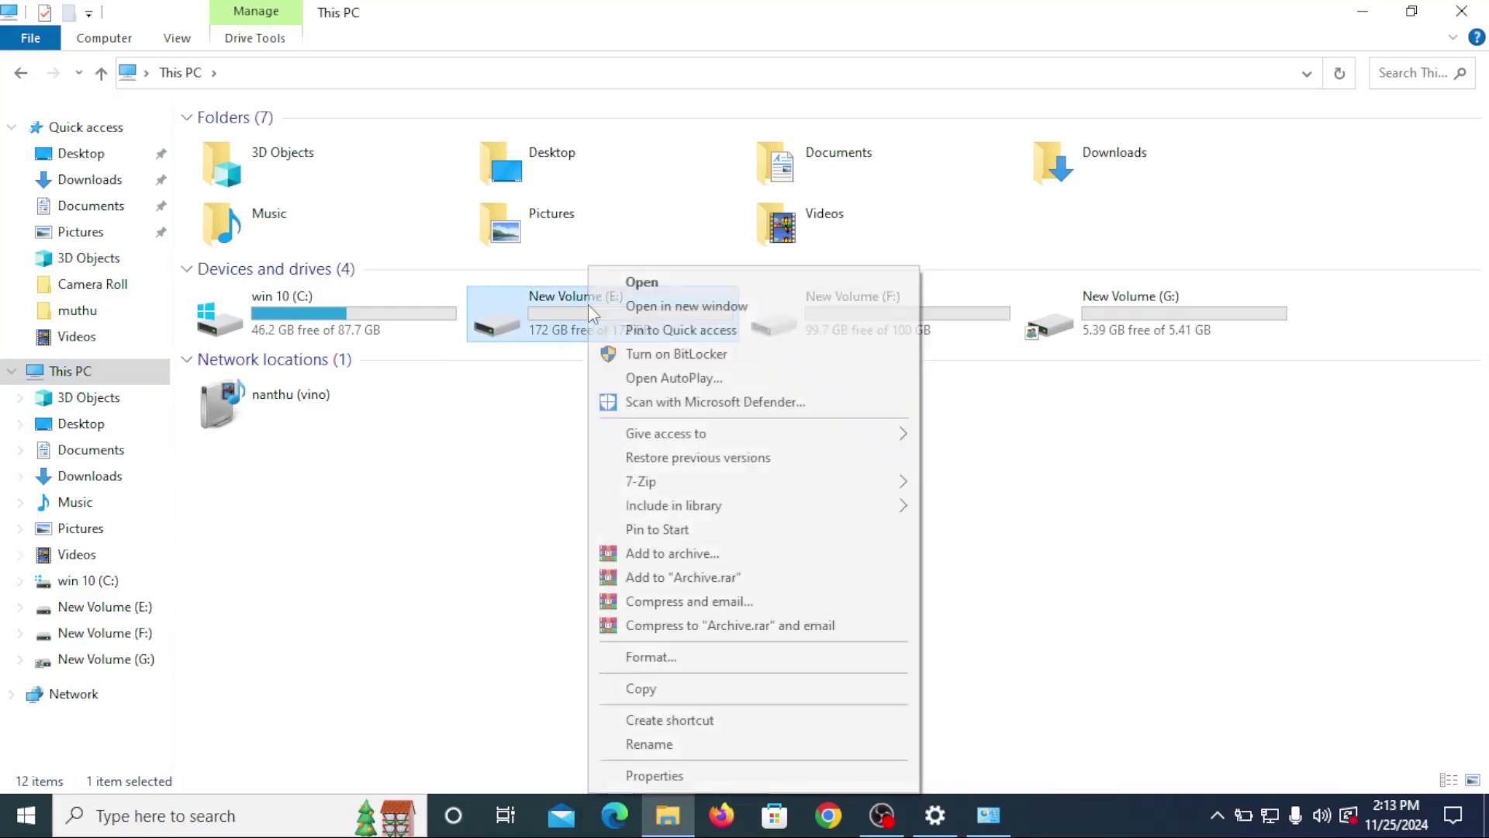
left_click(694, 778)
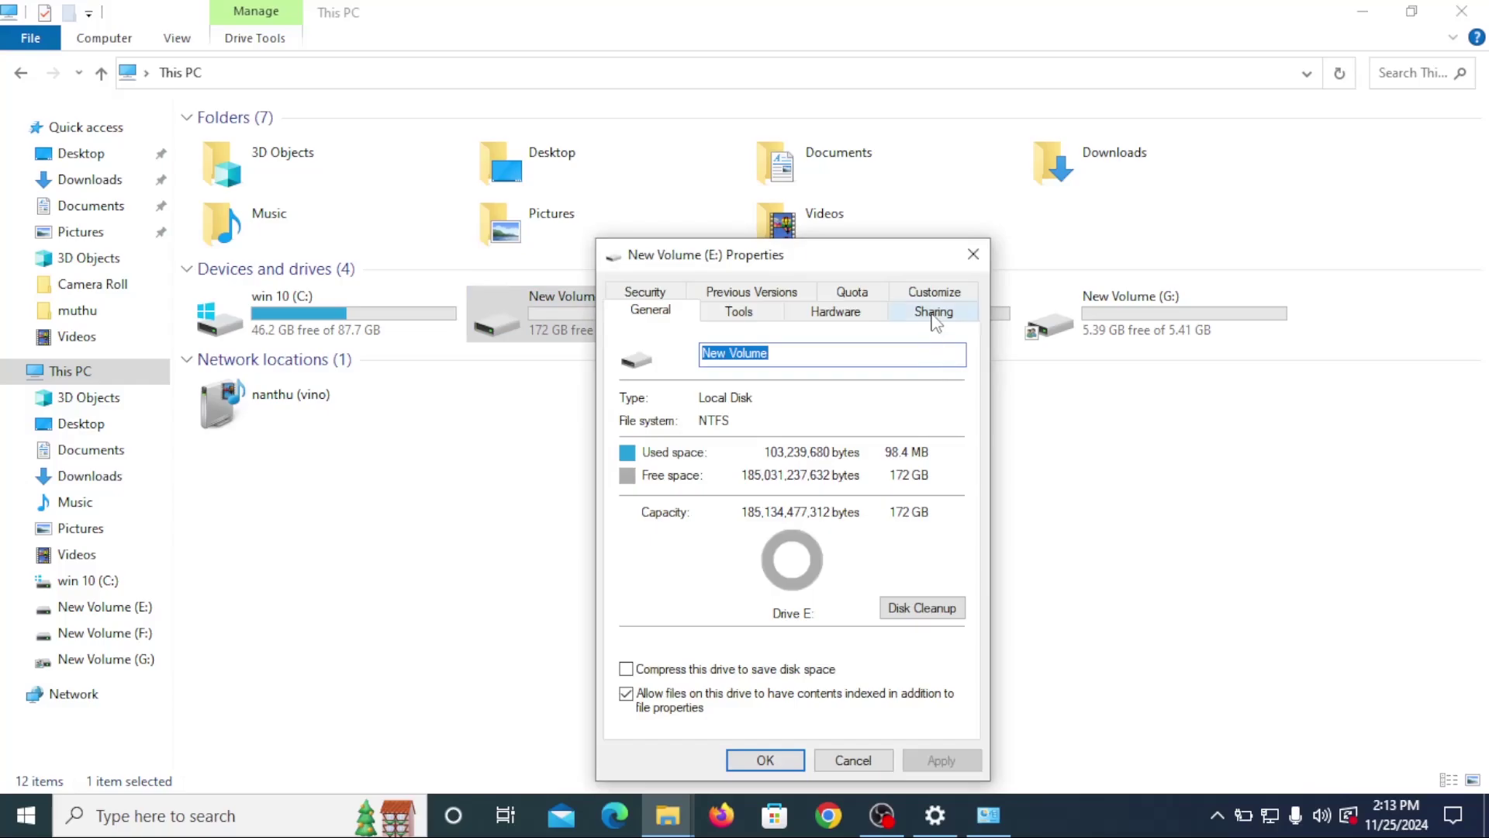
left_click(933, 311)
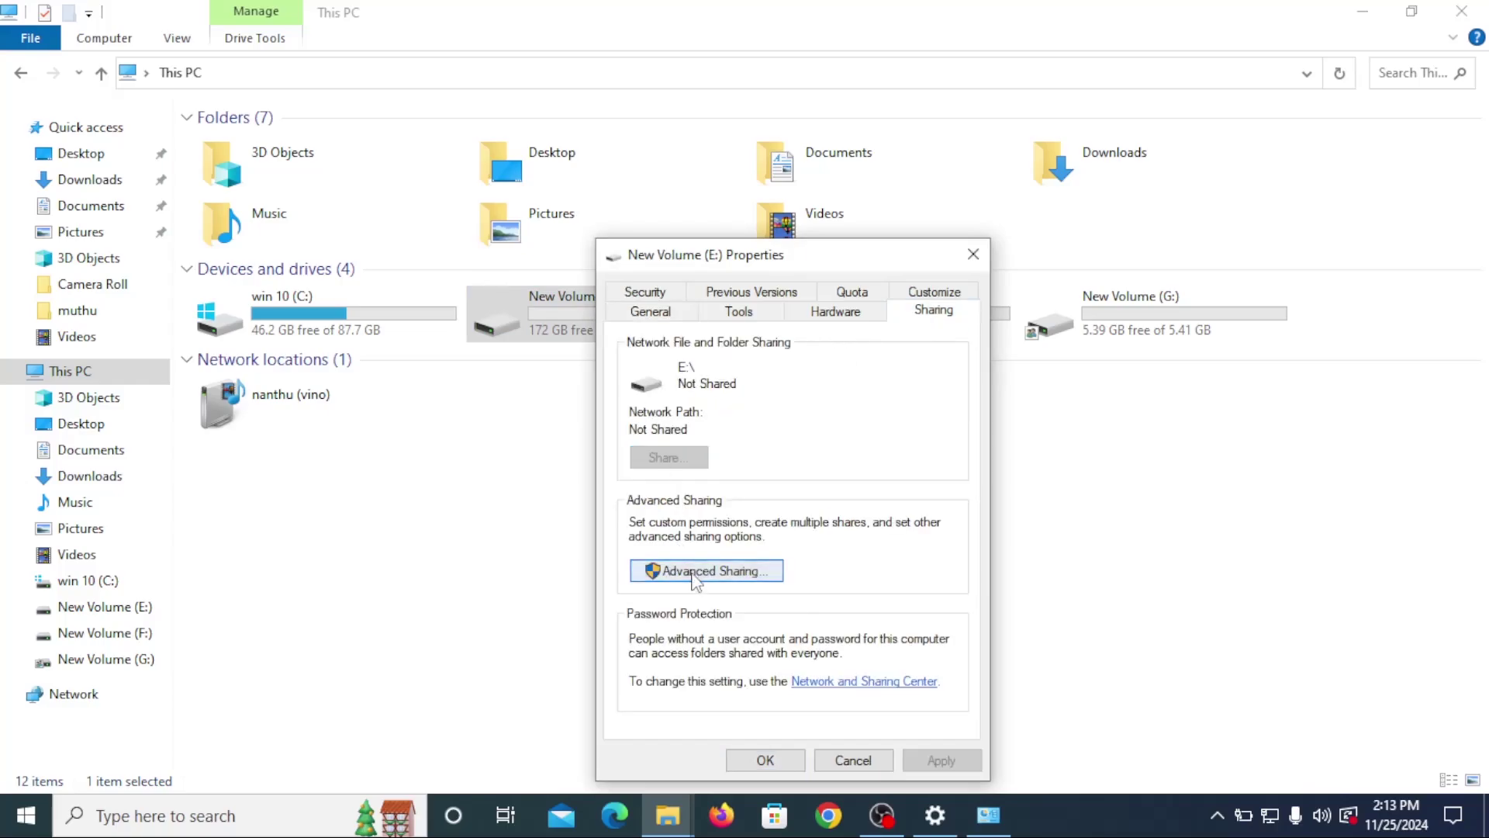
left_click(685, 571)
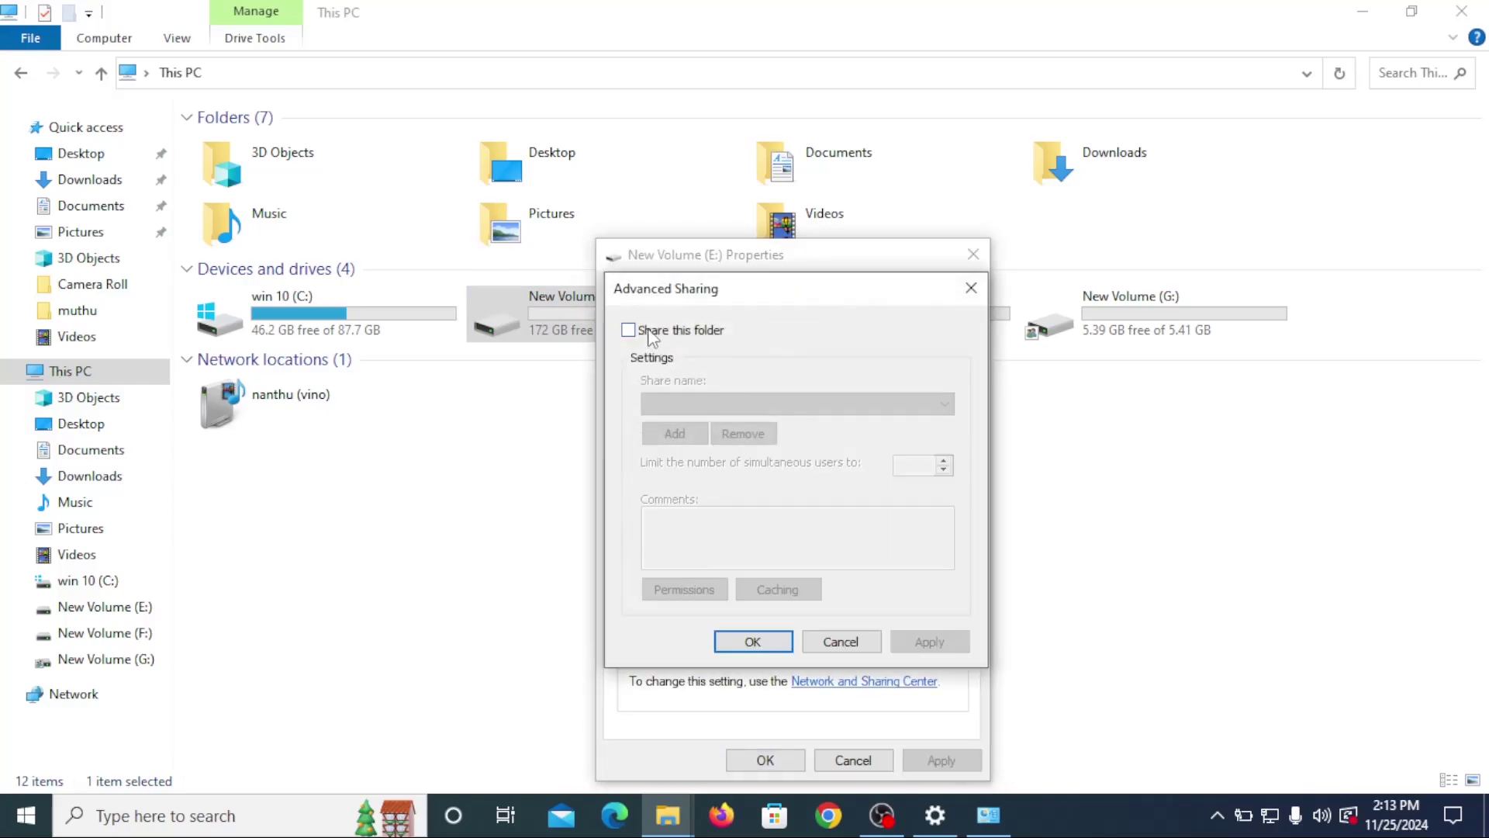
- Share the E: drive under the share name E and allow Everyone Full Control in its share permissions
left_click(650, 333)
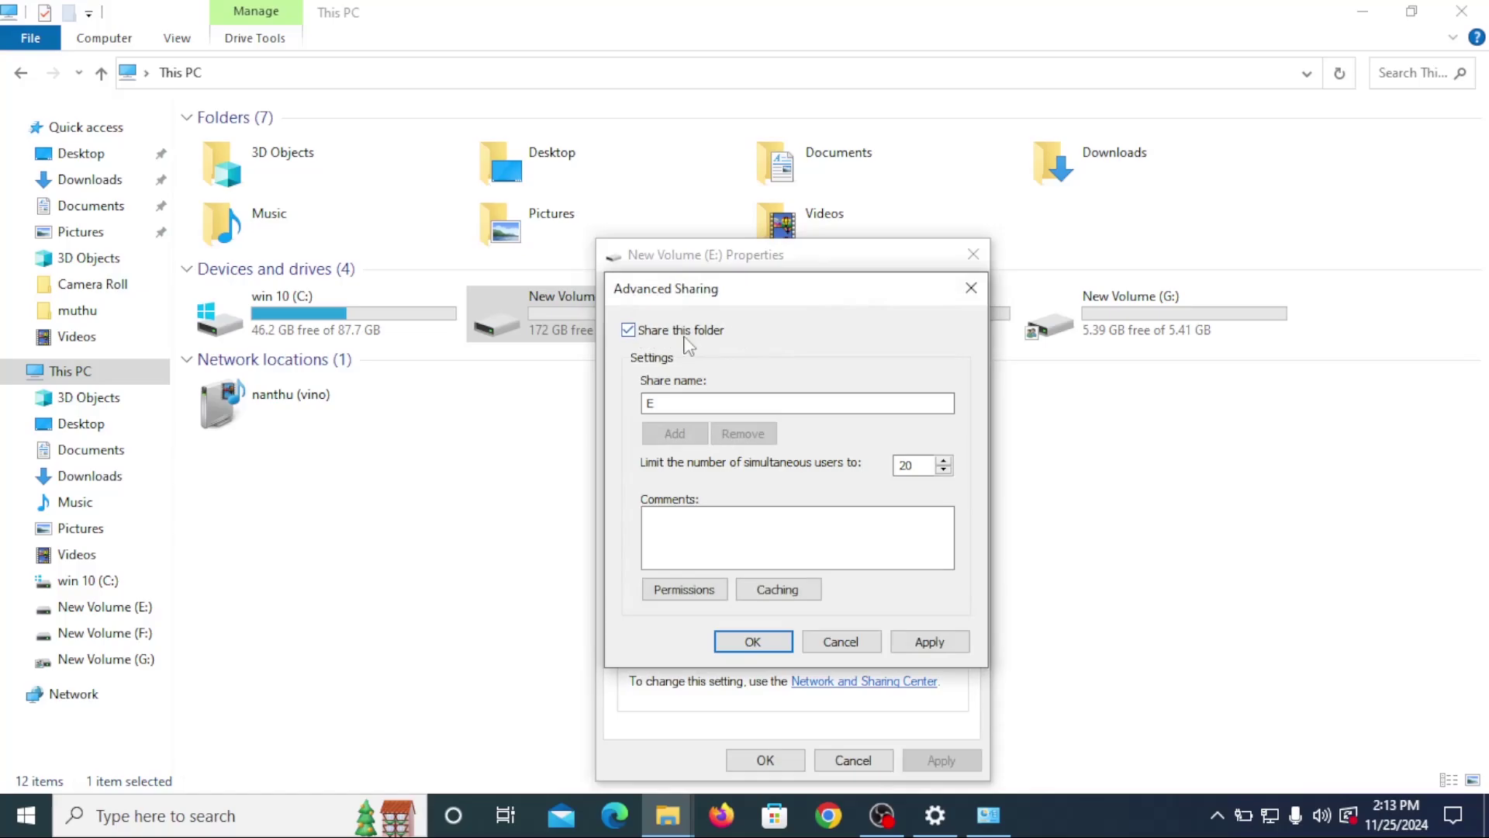
left_click(686, 590)
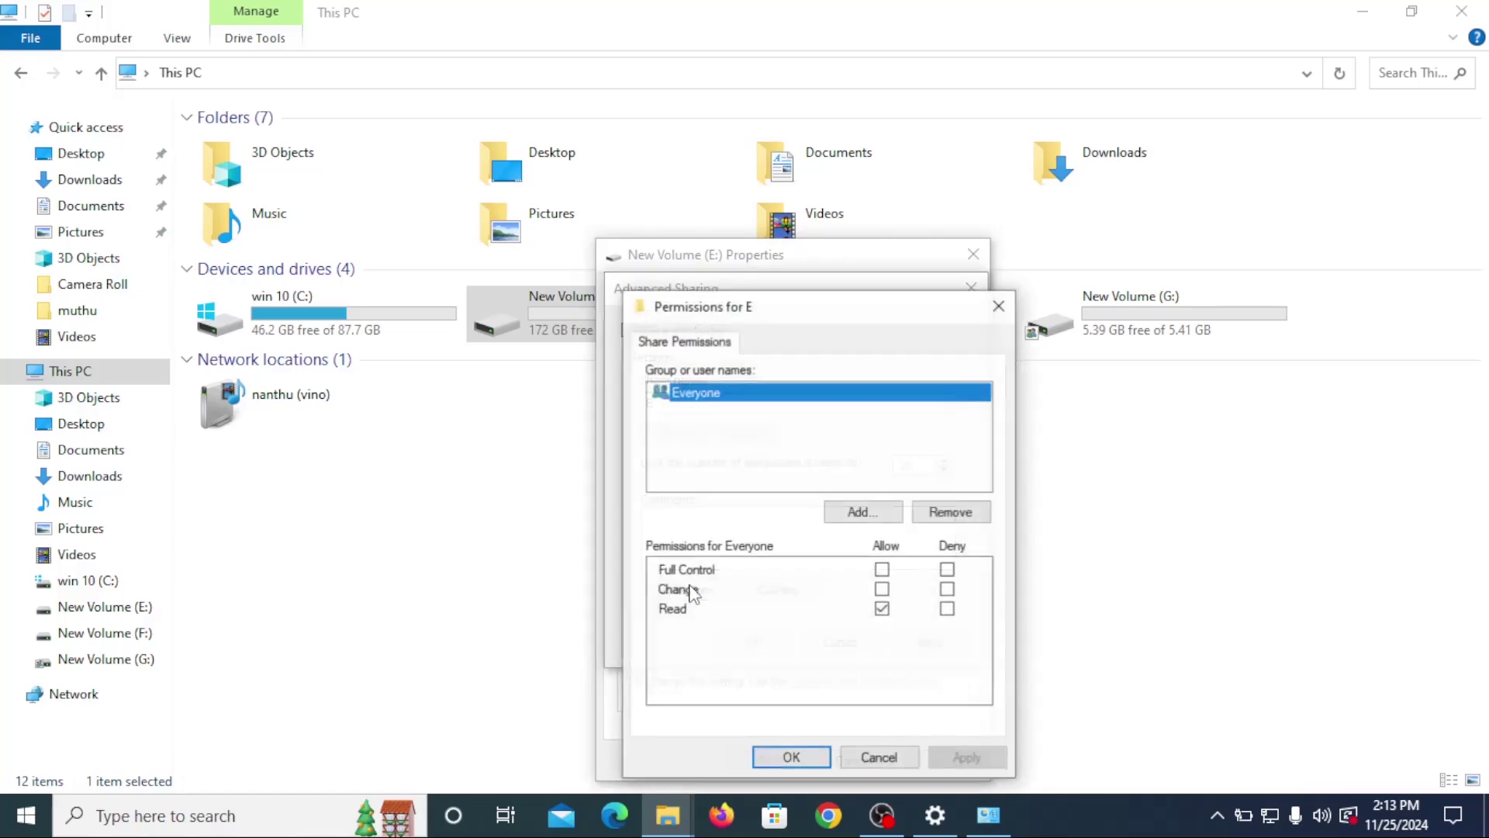
left_click(882, 571)
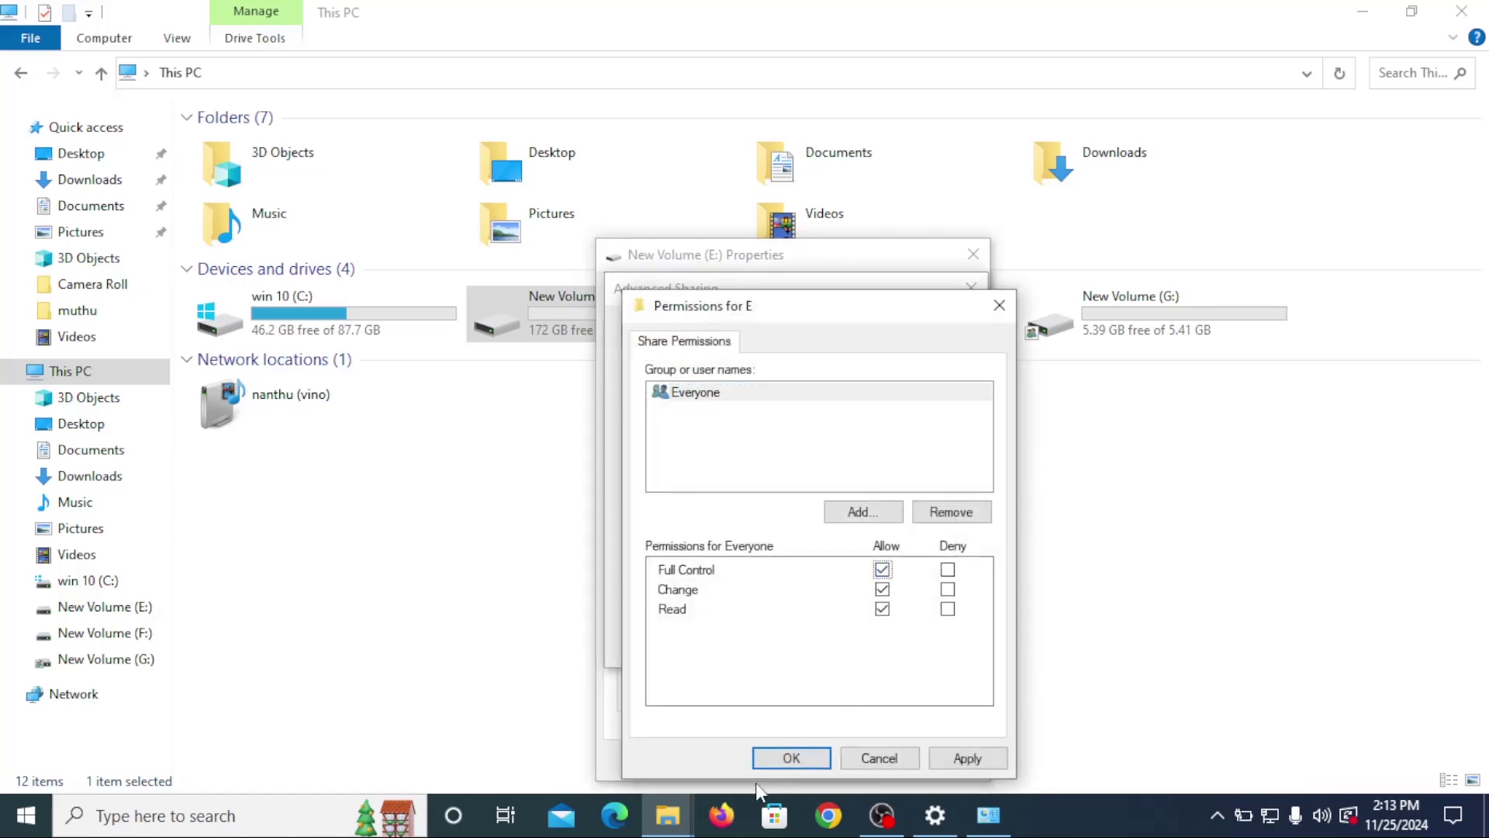
left_click(962, 758)
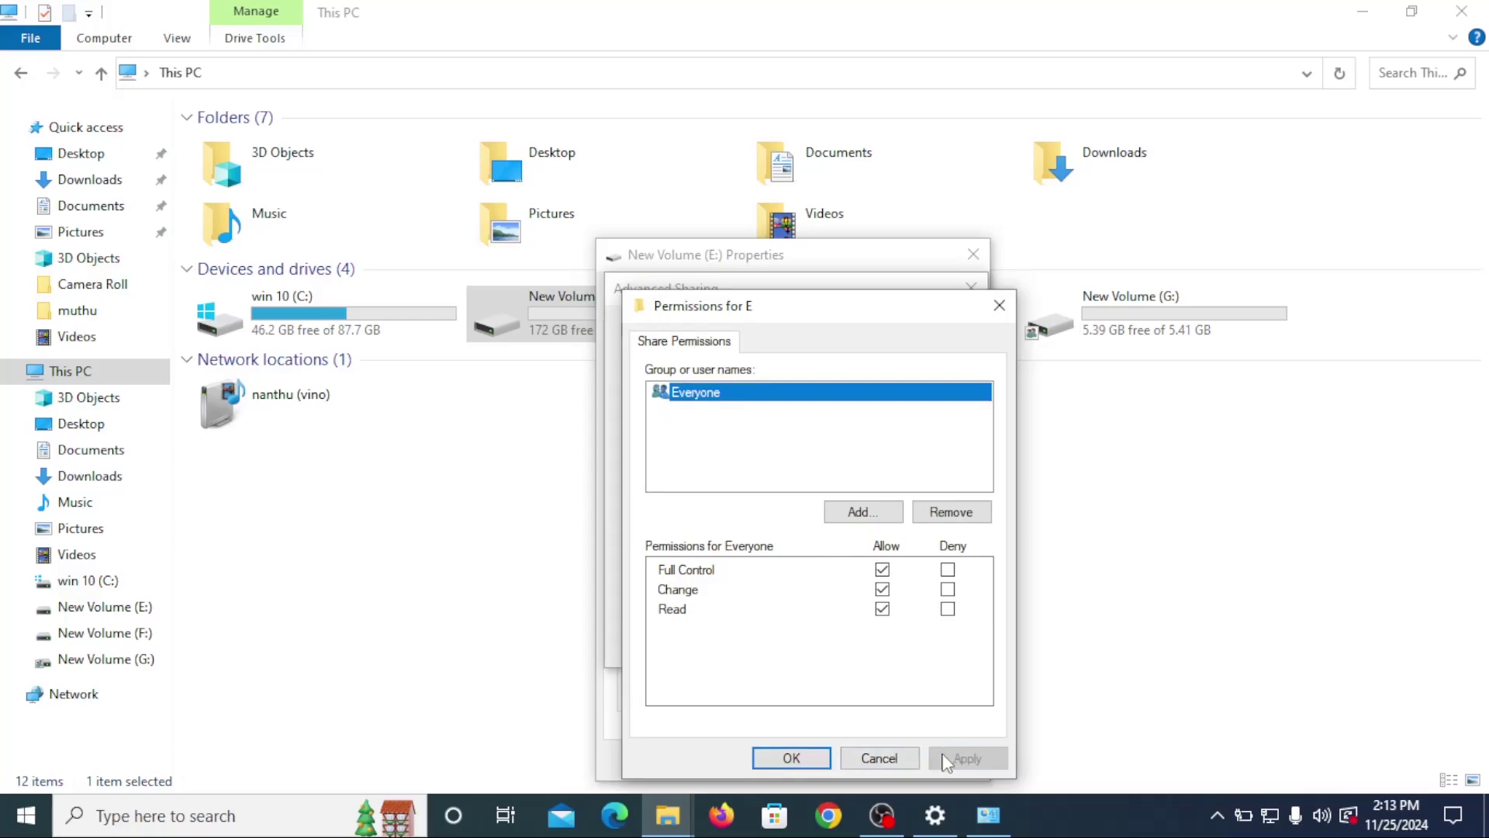
left_click(772, 759)
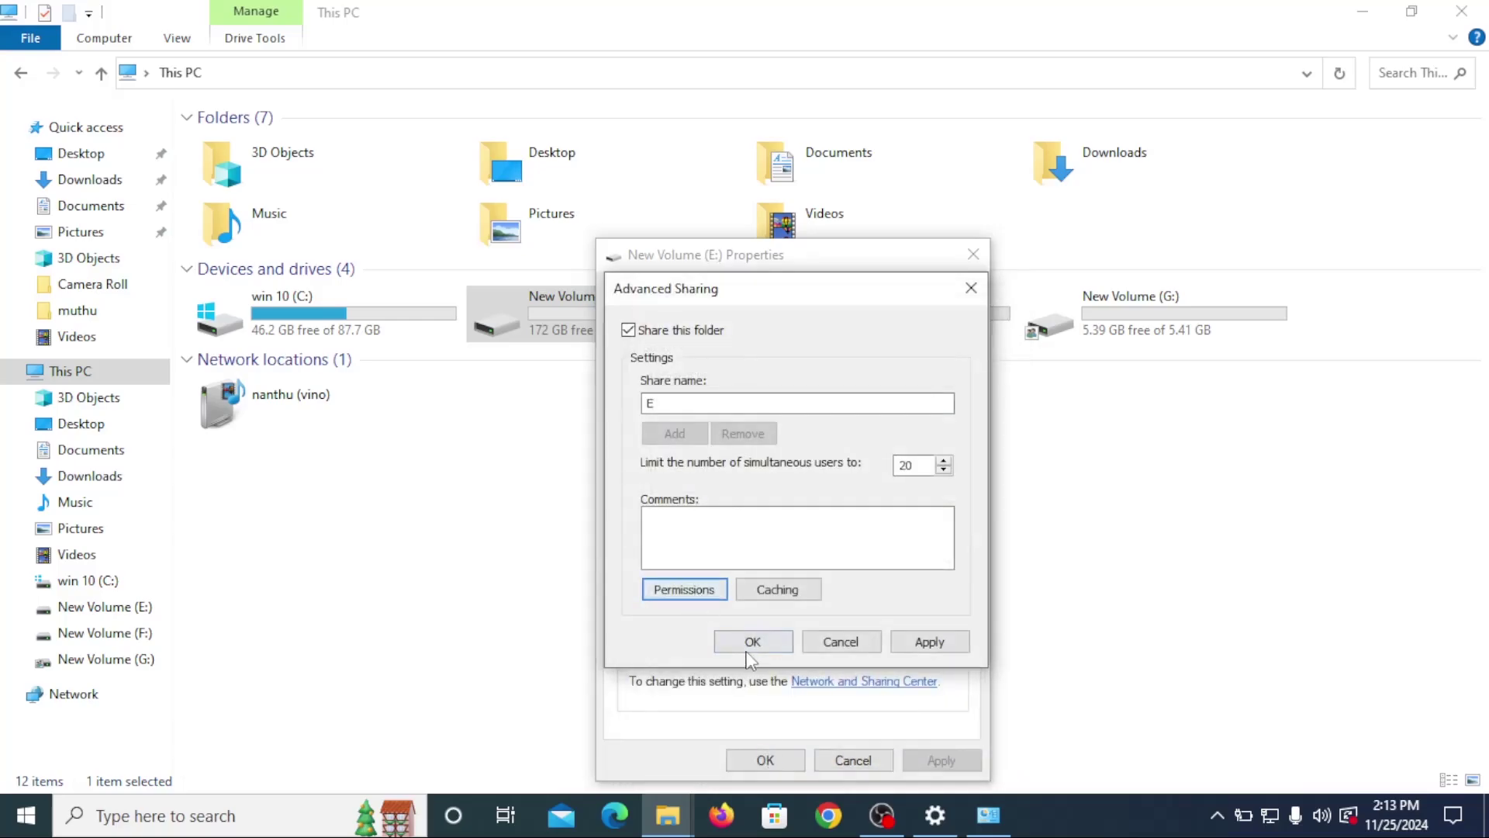
left_click(923, 642)
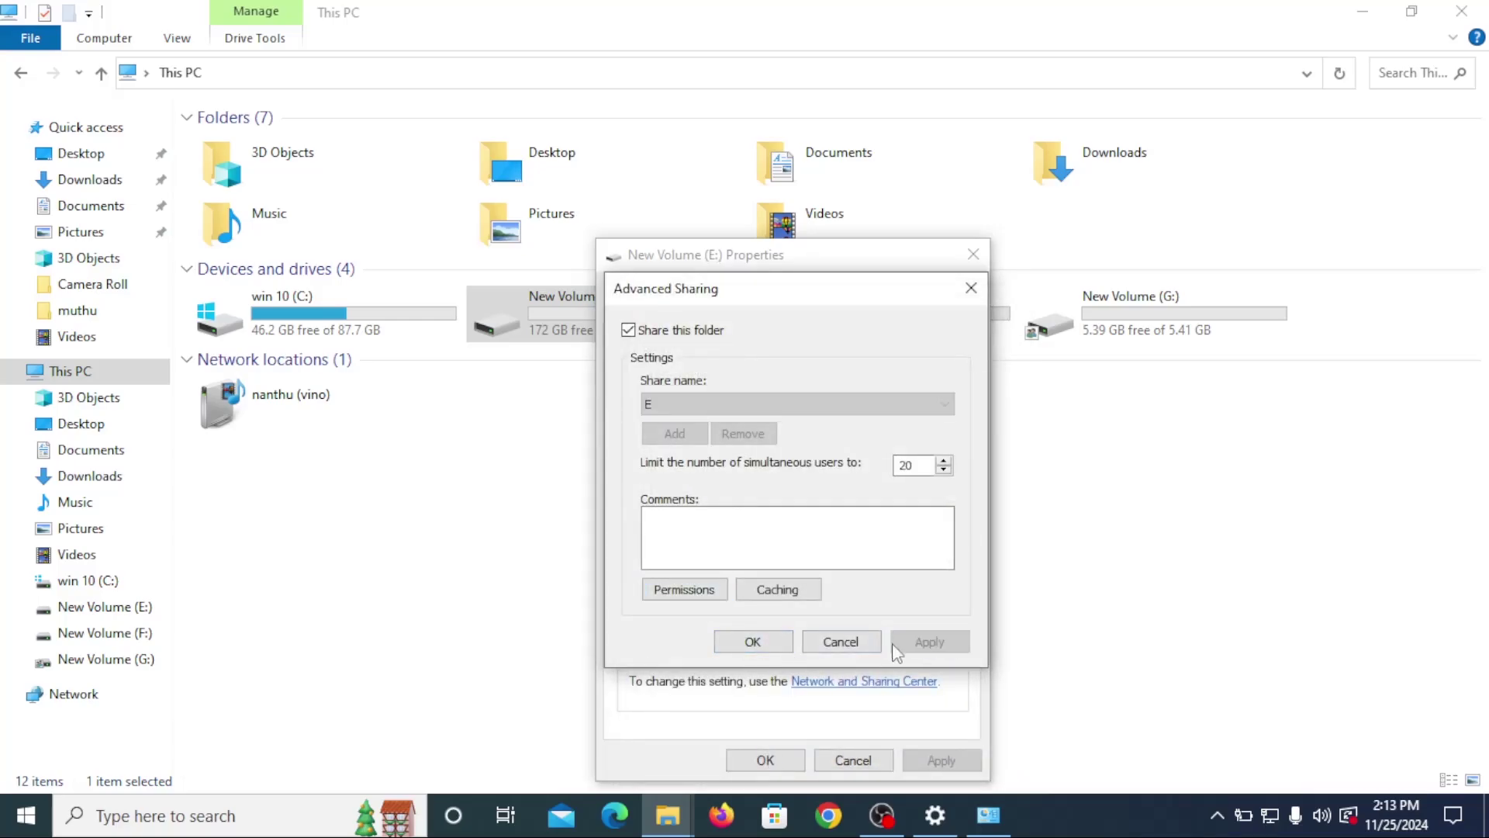
left_click(754, 641)
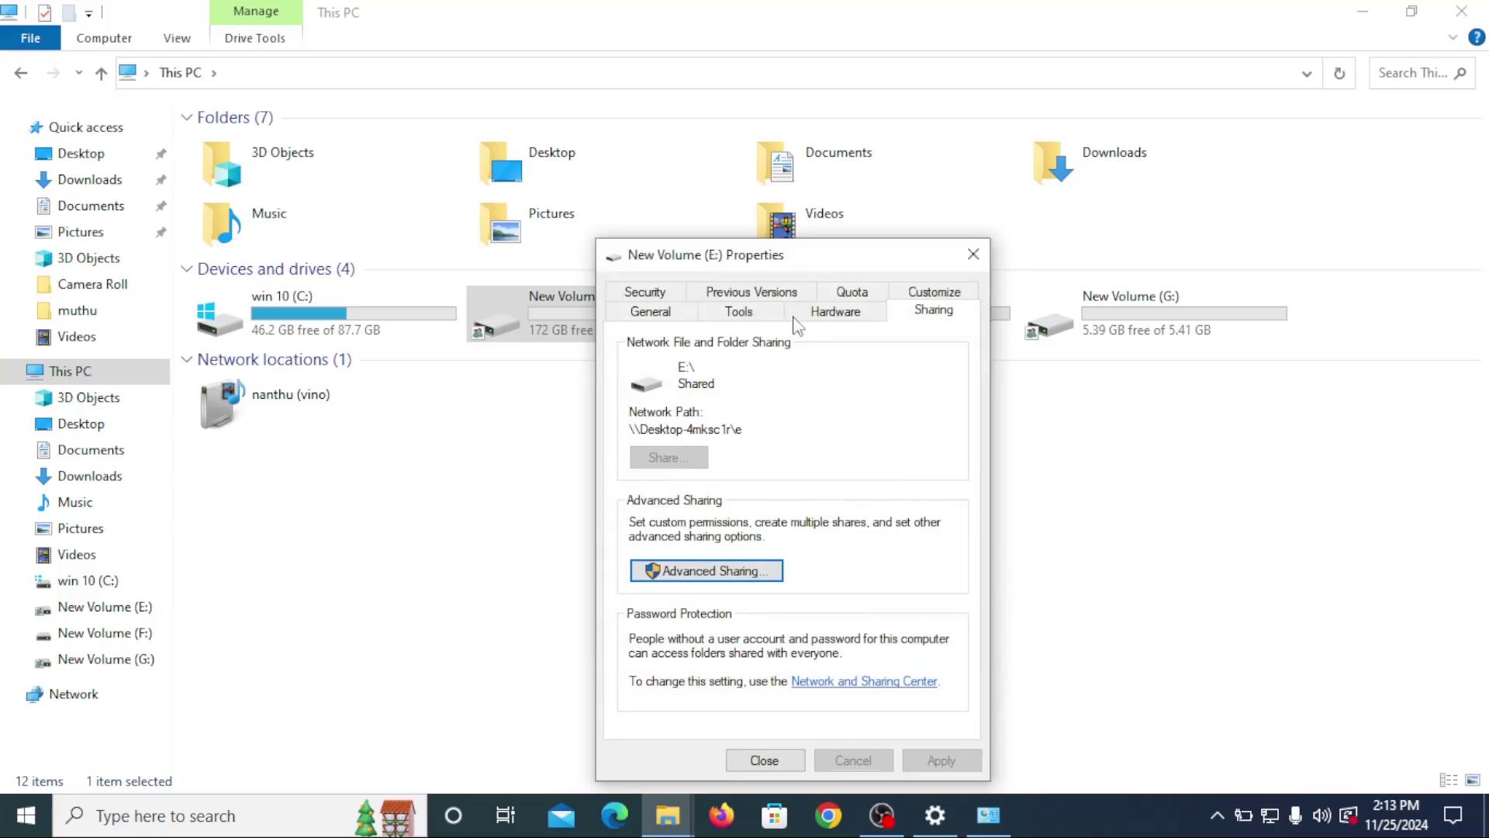
- In the security permissions of New Volume (E:), allow Full control for Authenticated Users
left_click(644, 291)
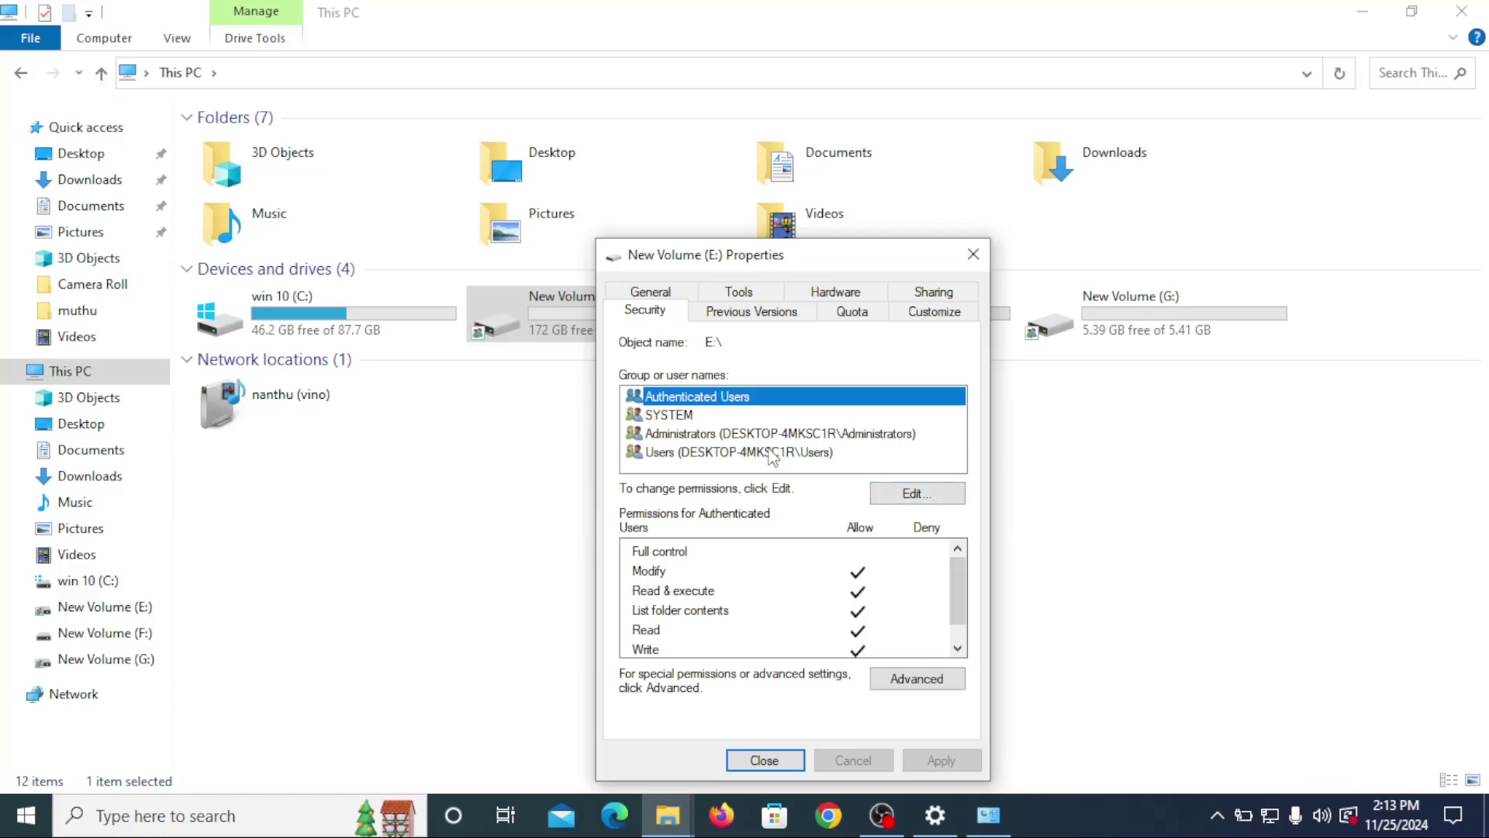
left_click(772, 452)
left_click(906, 498)
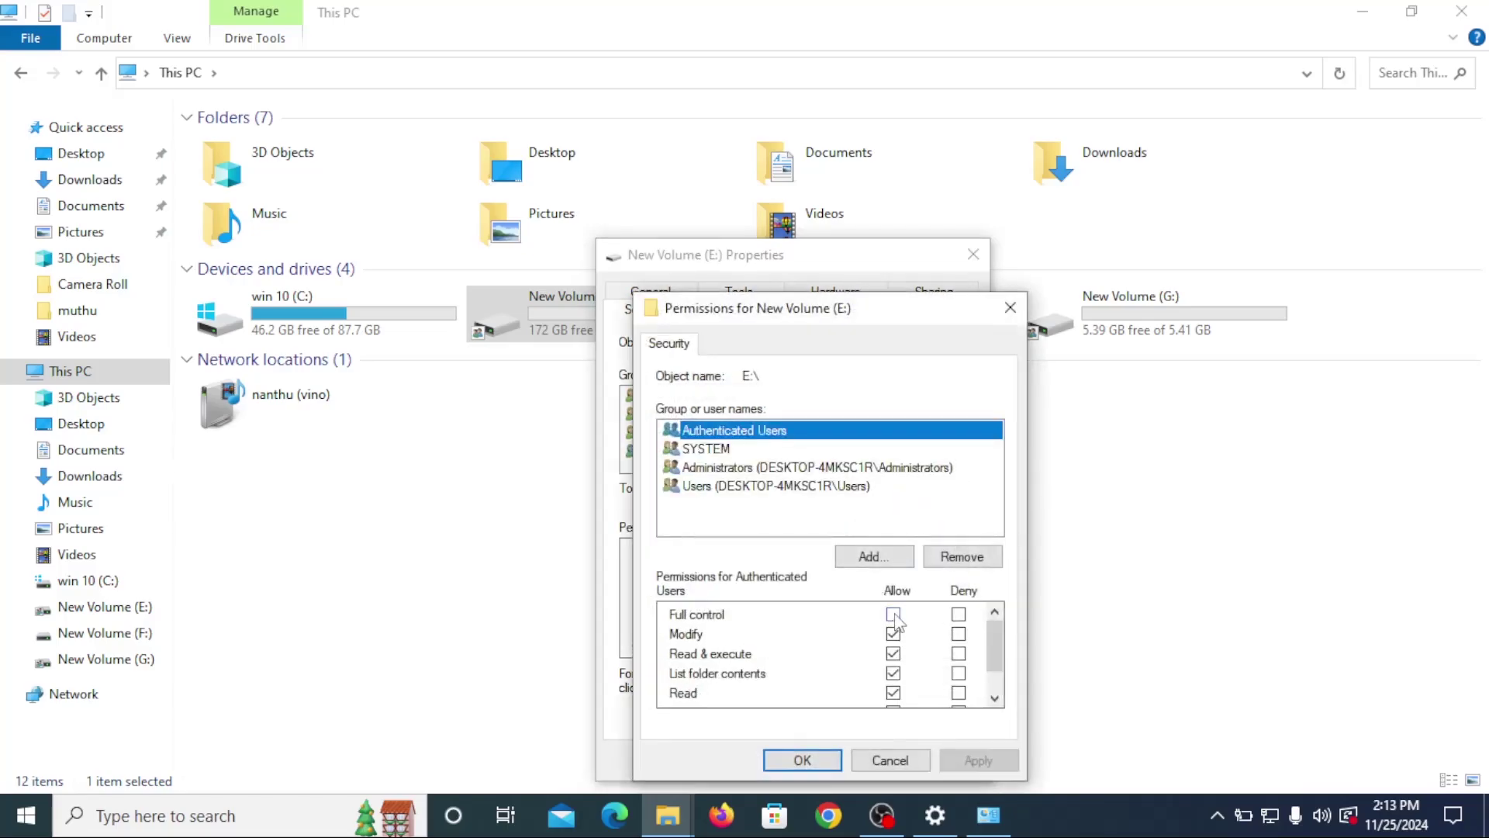
left_click(893, 614)
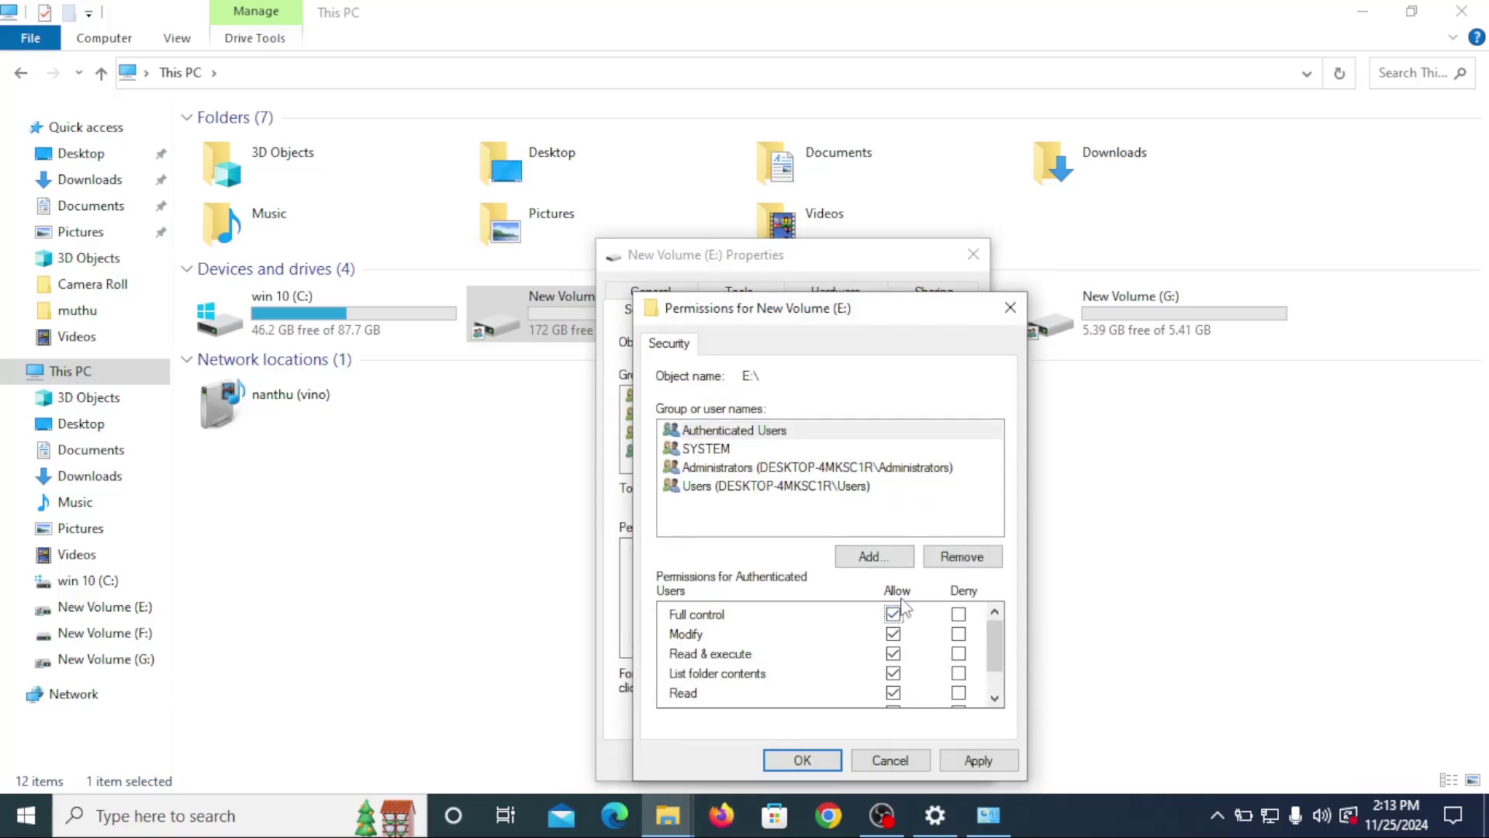
left_click(969, 763)
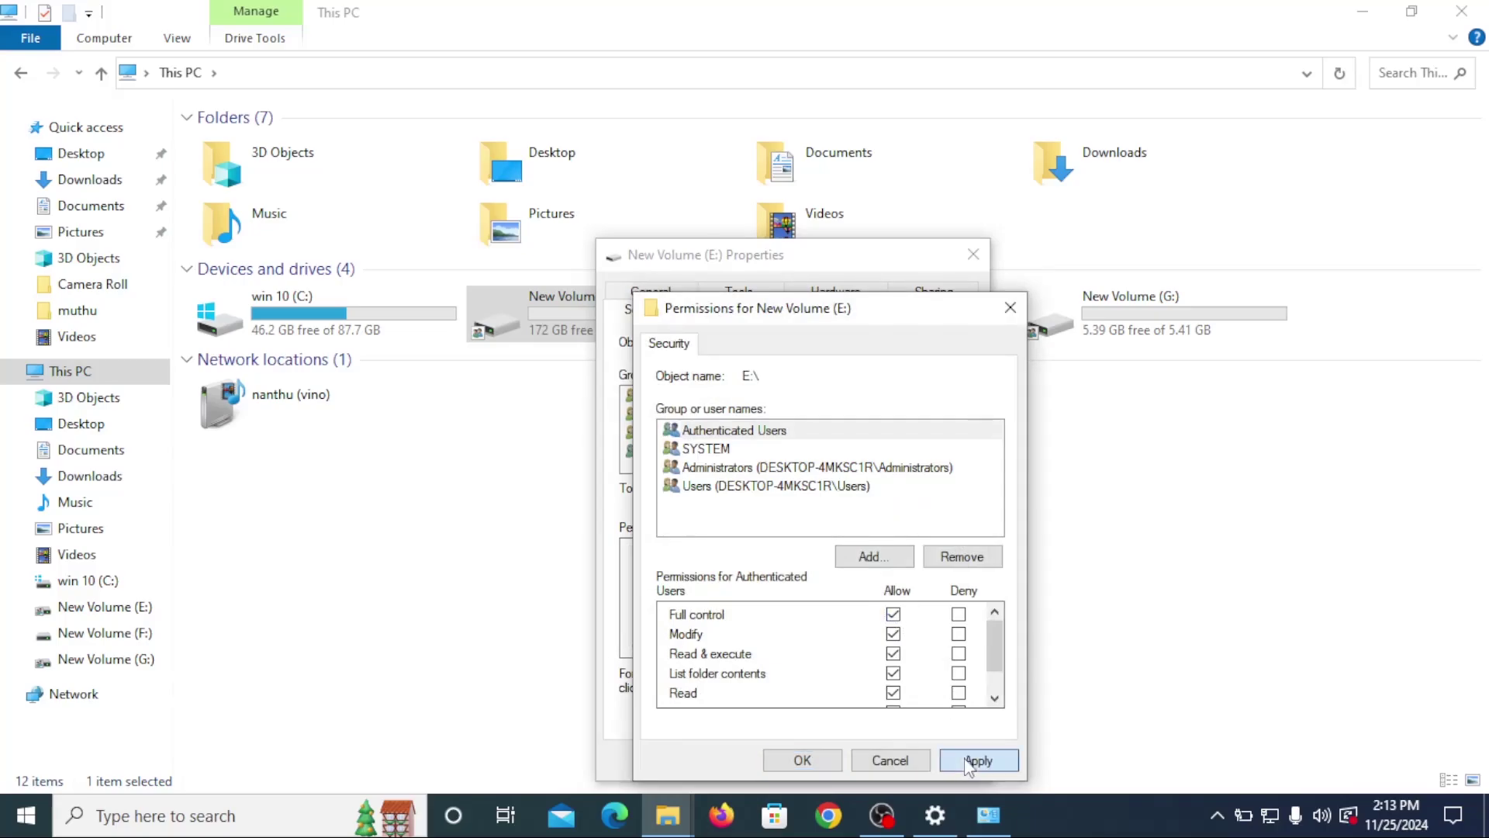
left_click(803, 761)
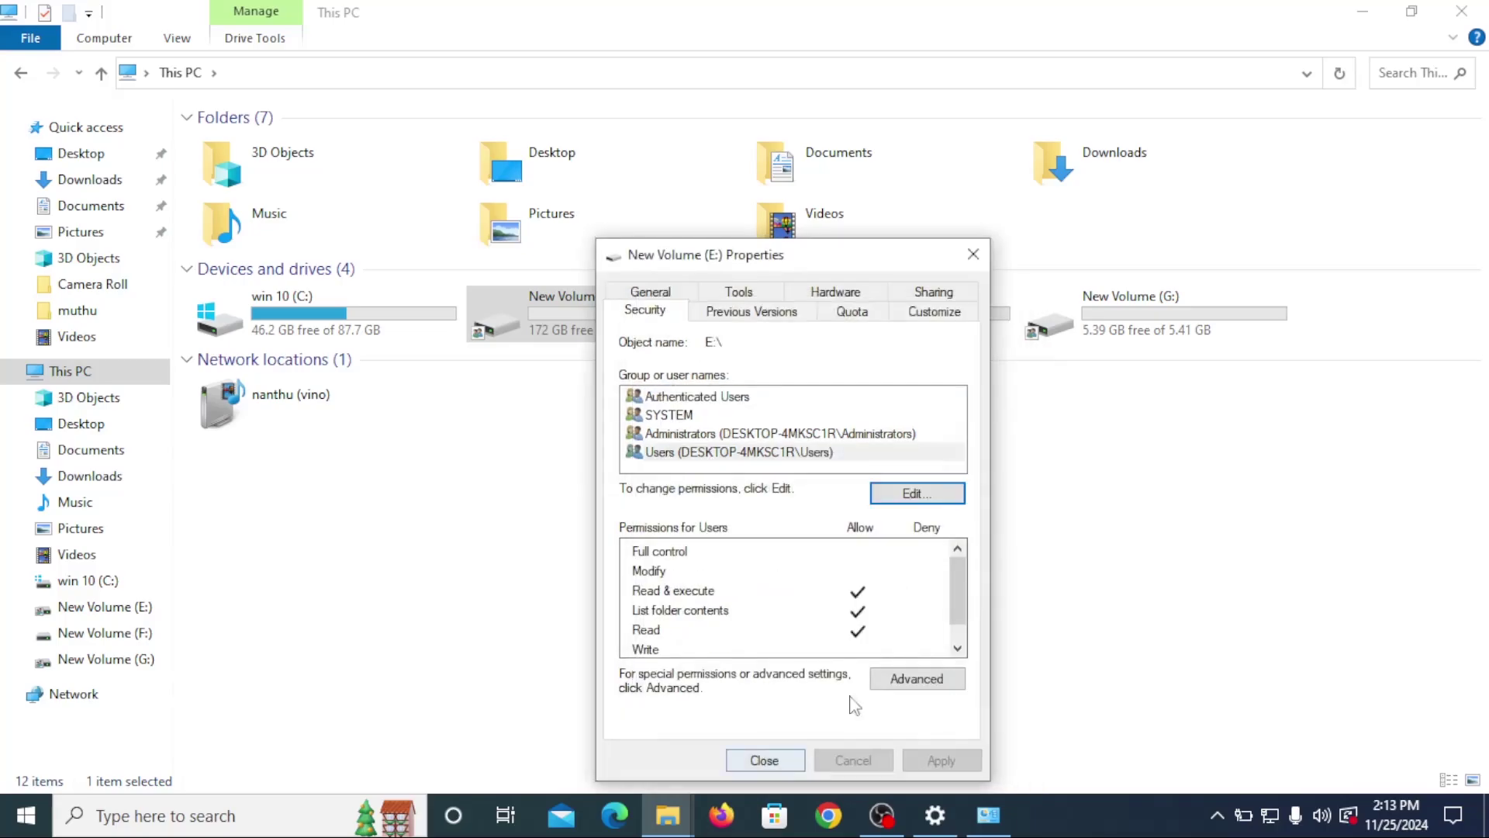
left_click(696, 436)
left_click(696, 436)
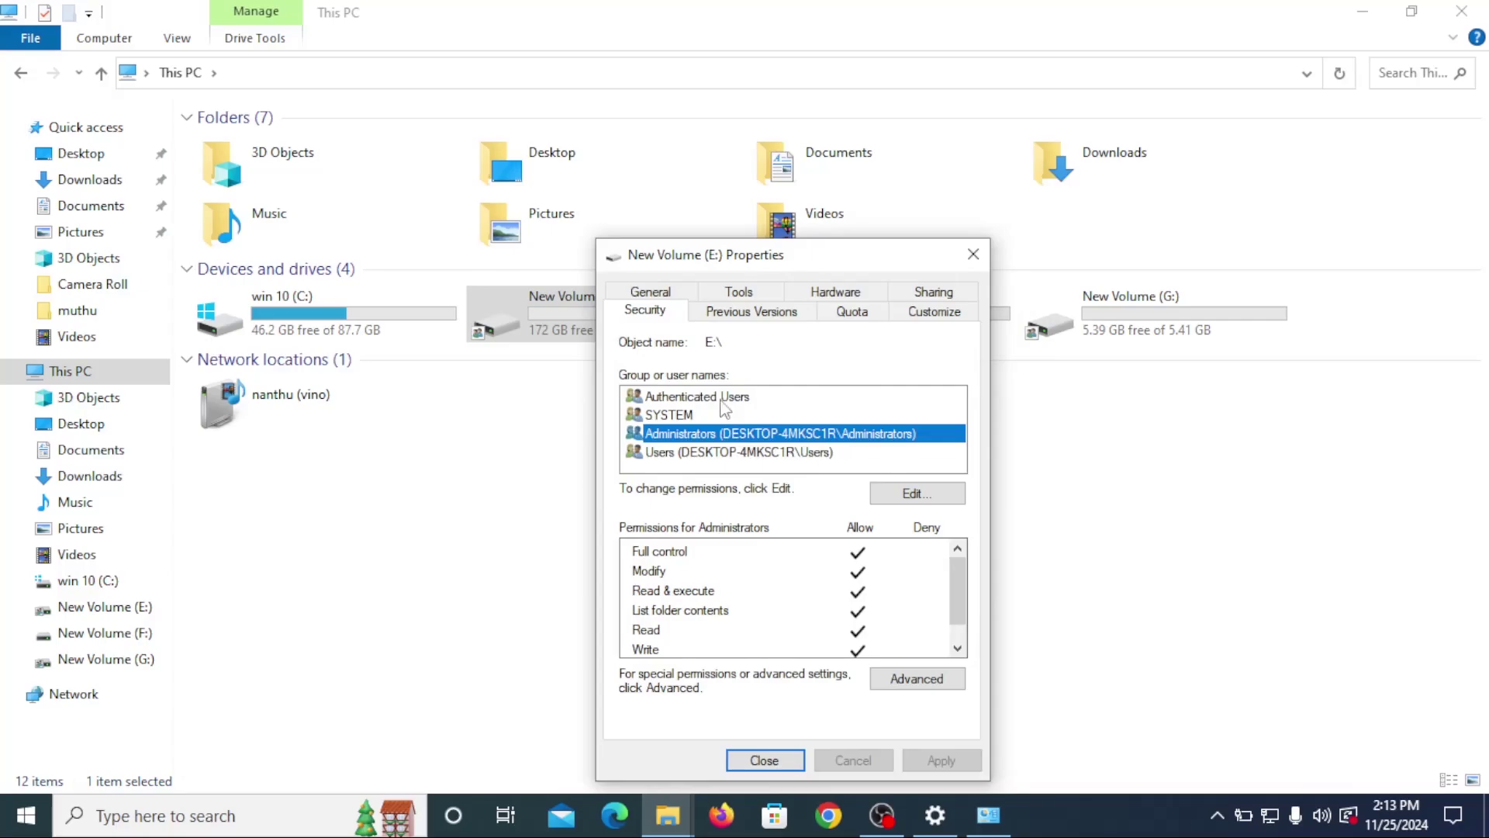
left_click(899, 495)
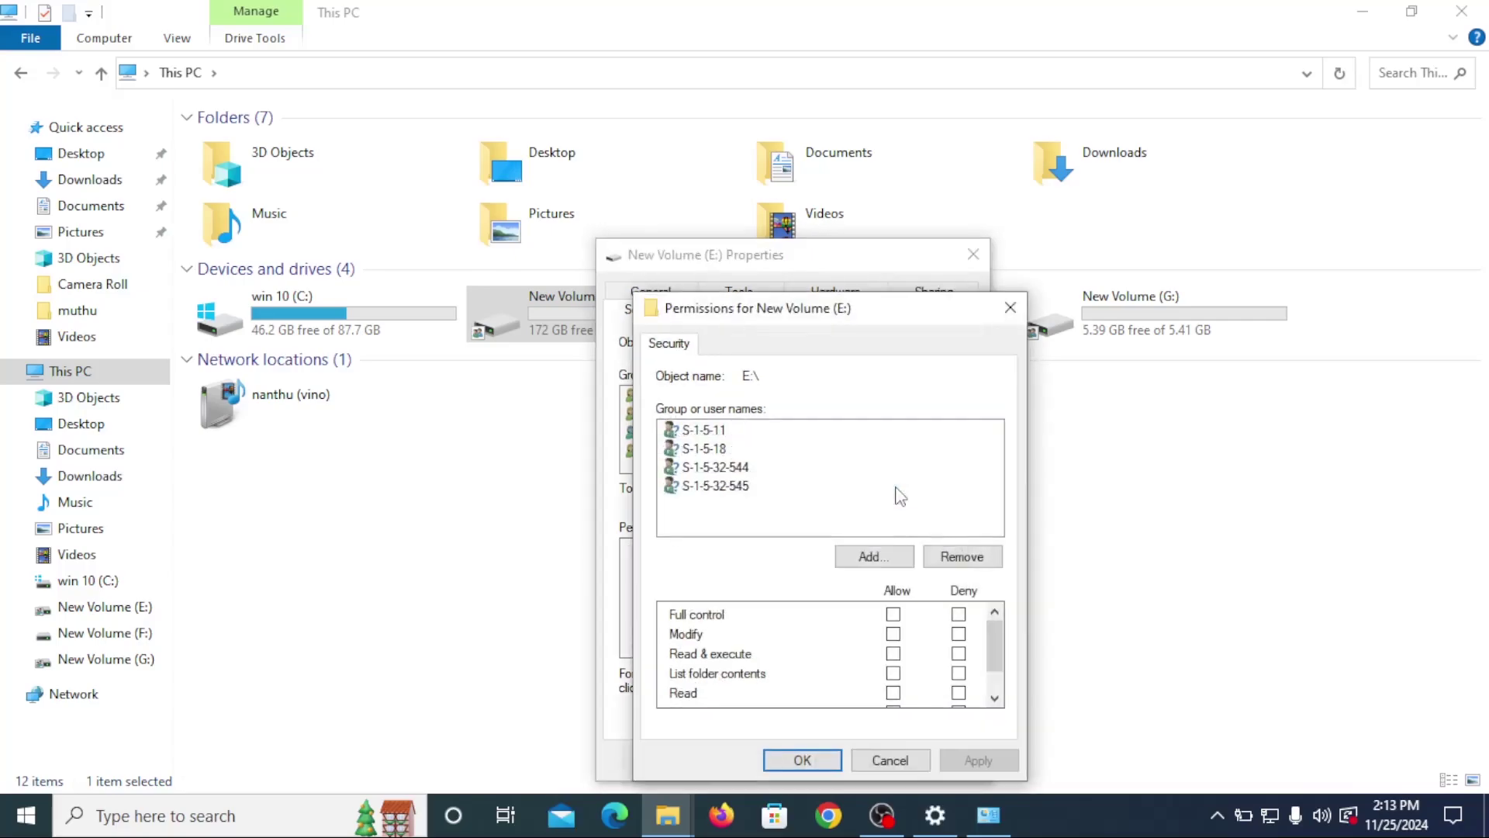
left_click(1010, 307)
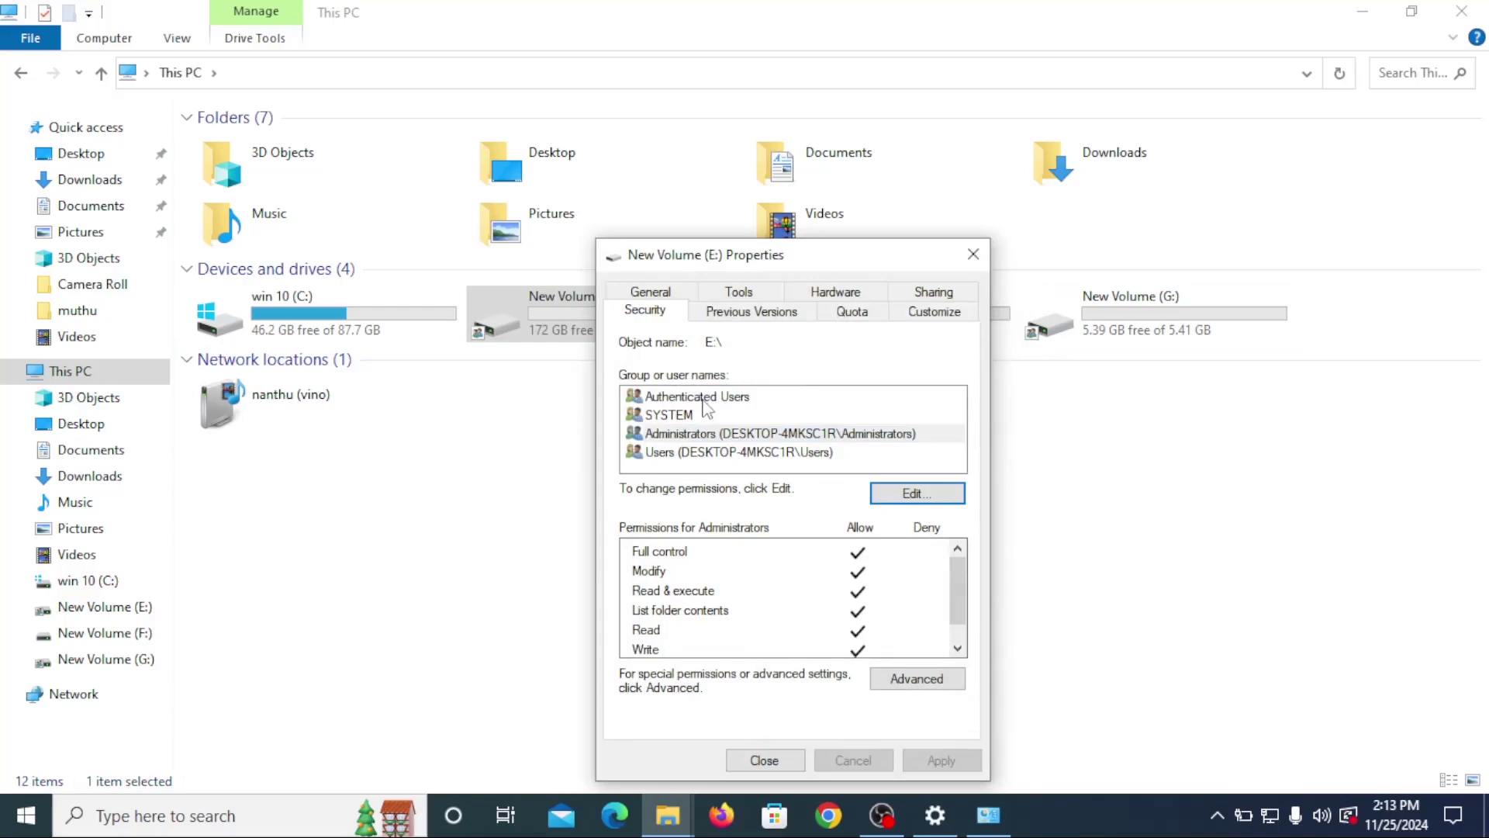
- Find the Everyone group through the advanced user search and add it to the security permissions of New Volume (E:)
left_click(915, 493)
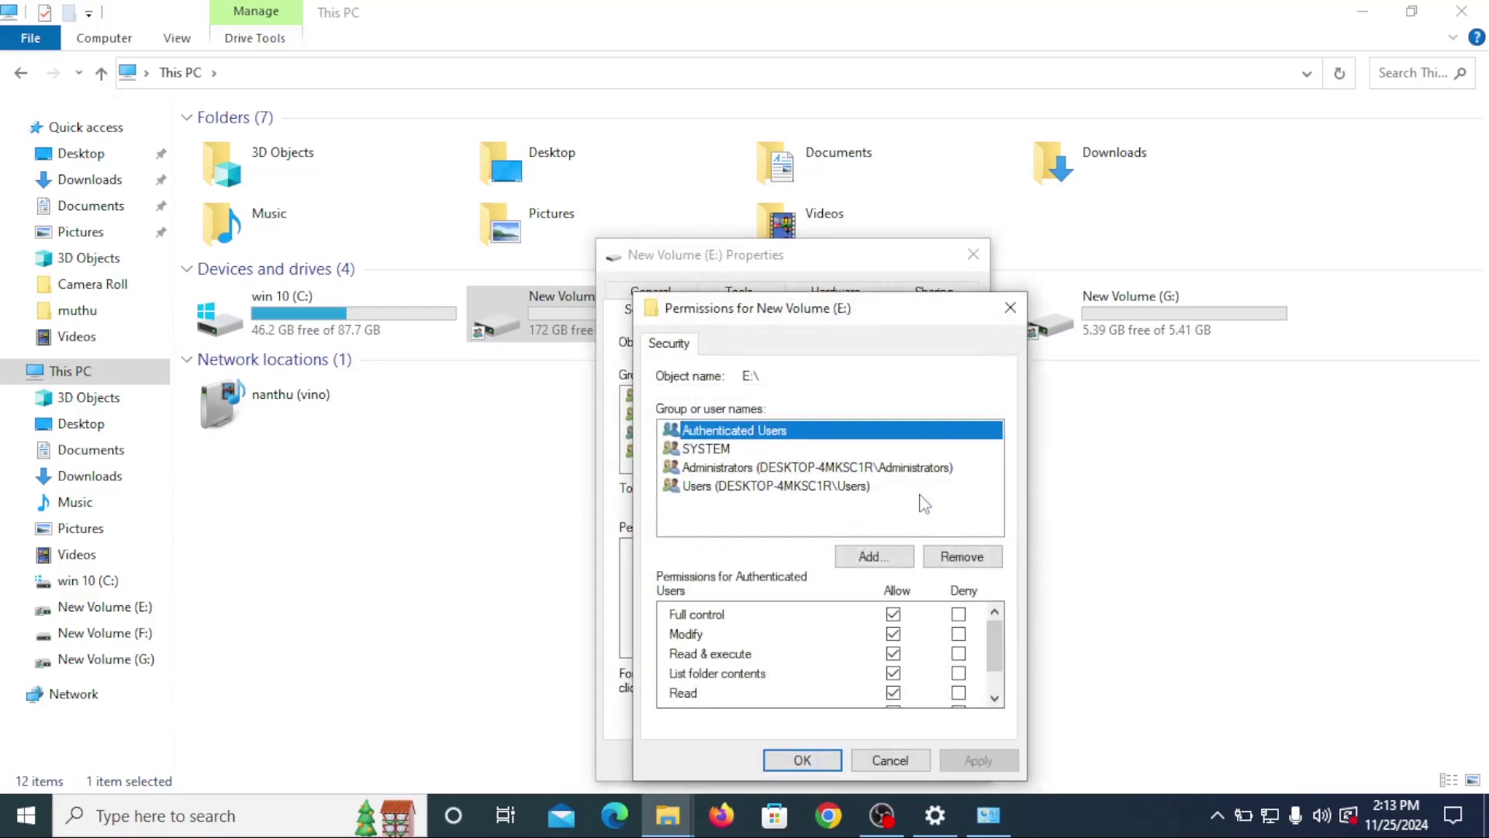
left_click(870, 558)
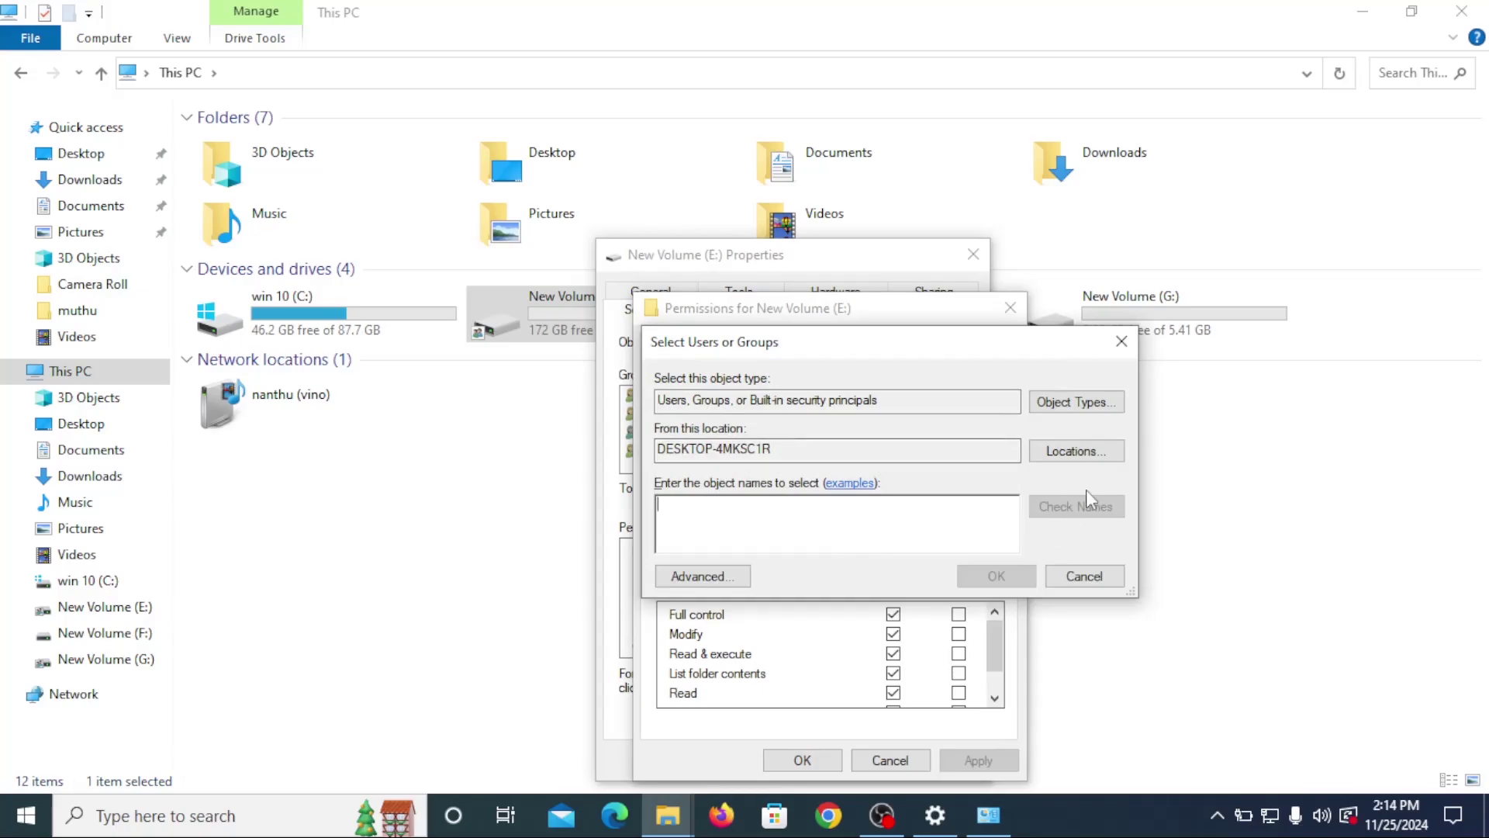
left_click(682, 577)
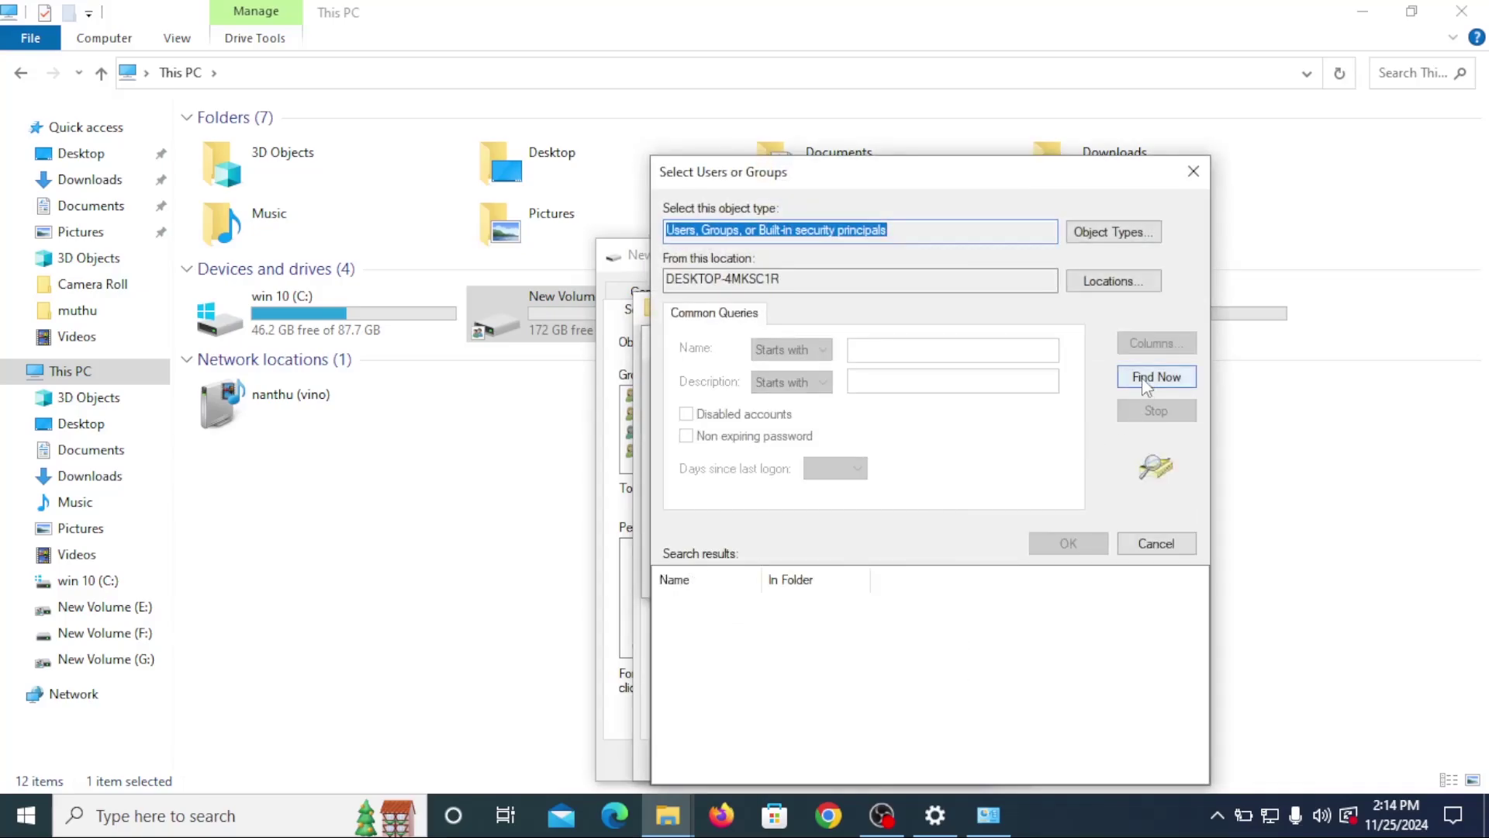
left_click(1146, 378)
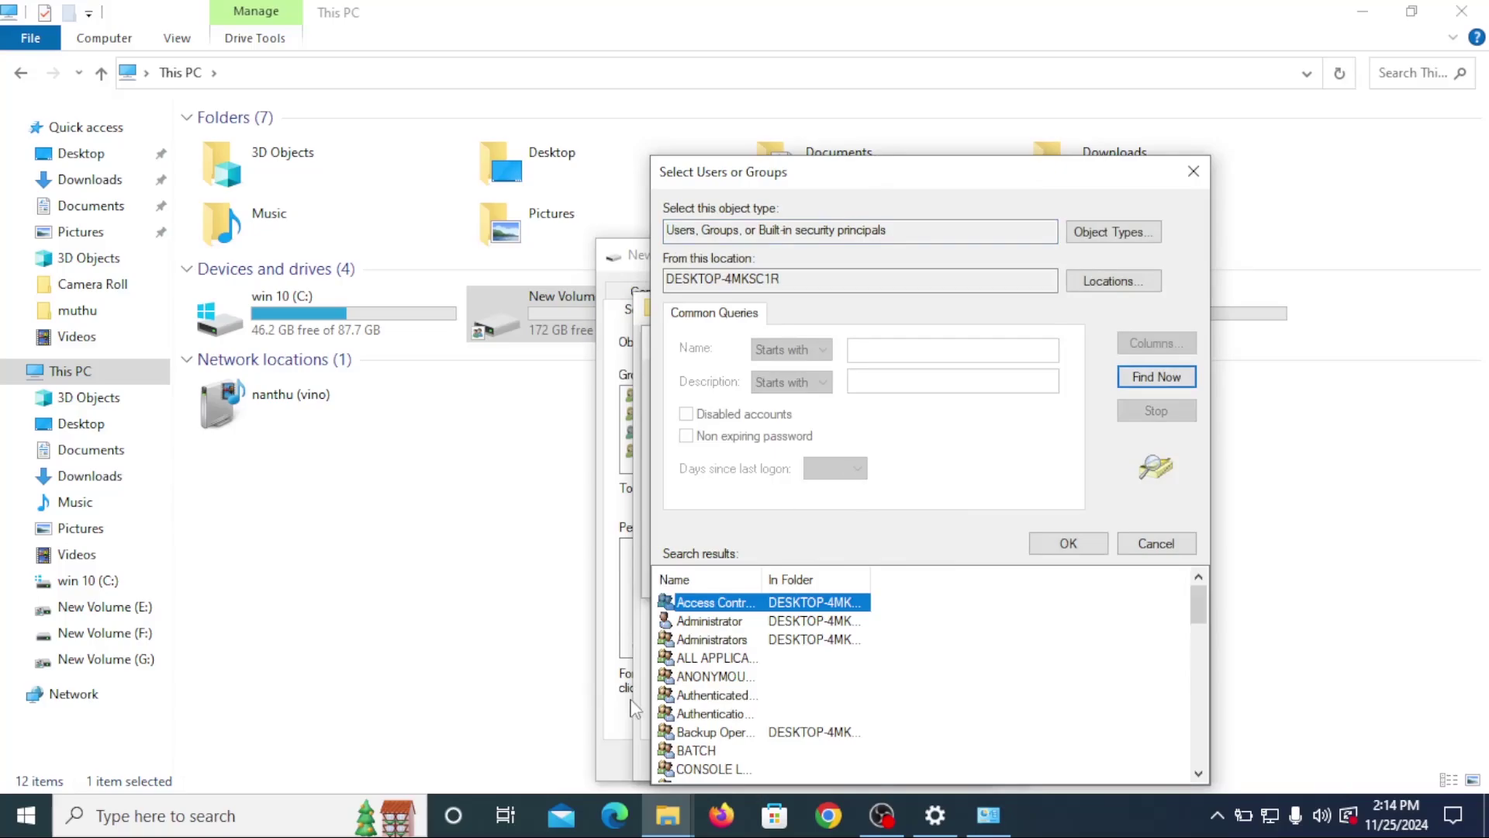
key("e")
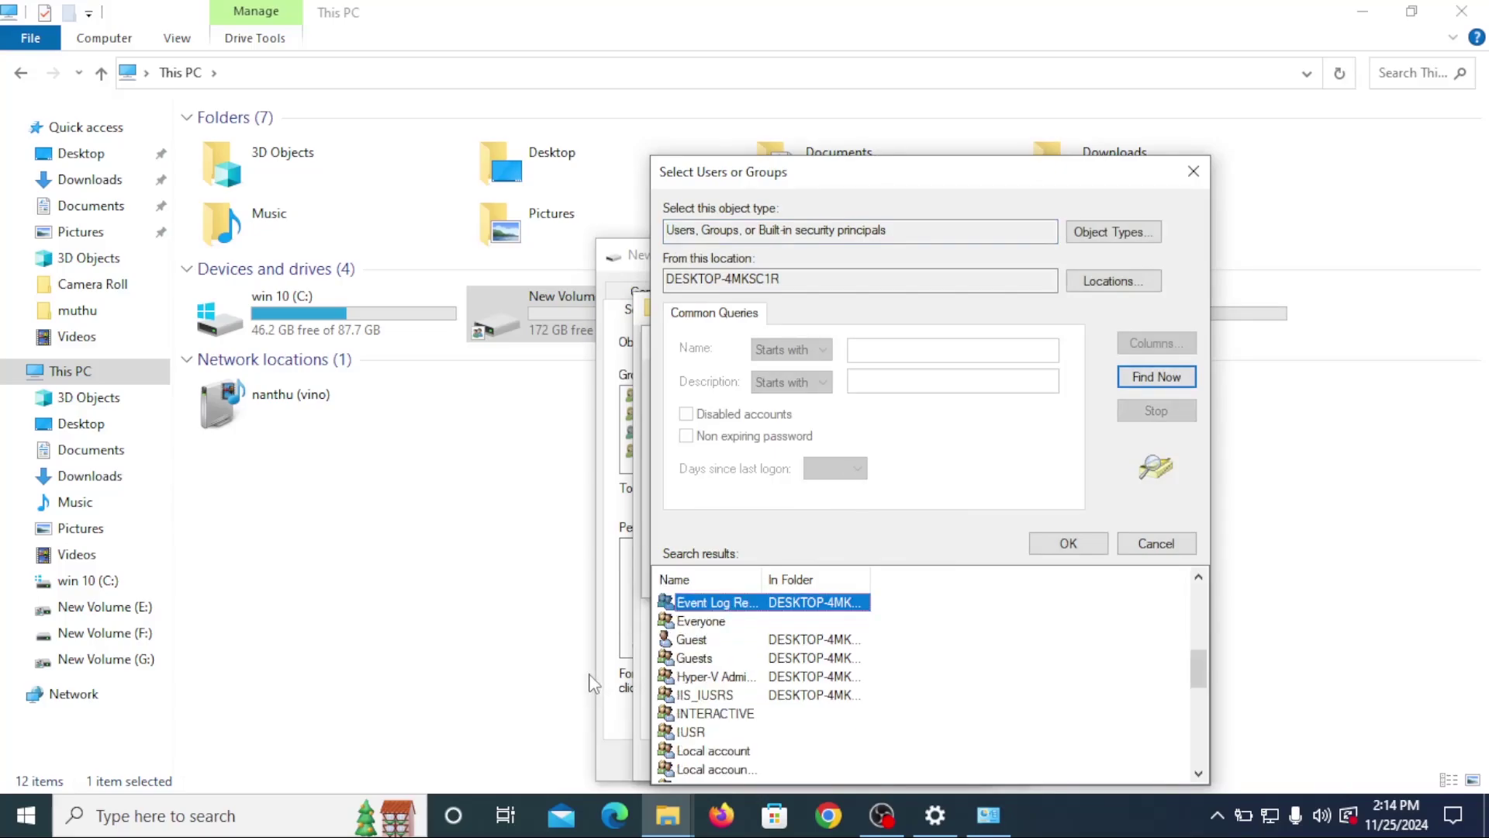
left_click(729, 627)
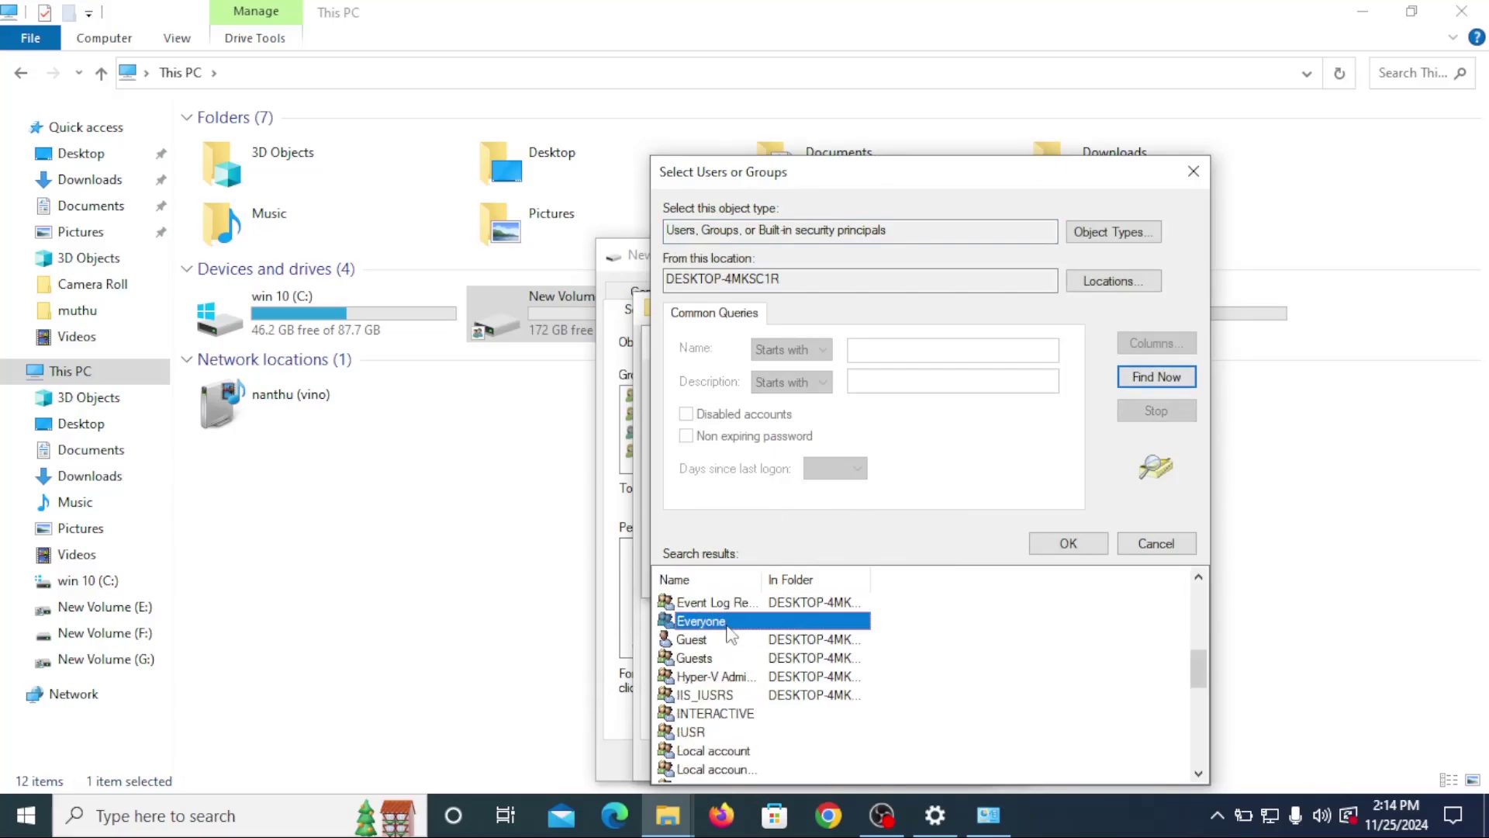
left_click(1068, 549)
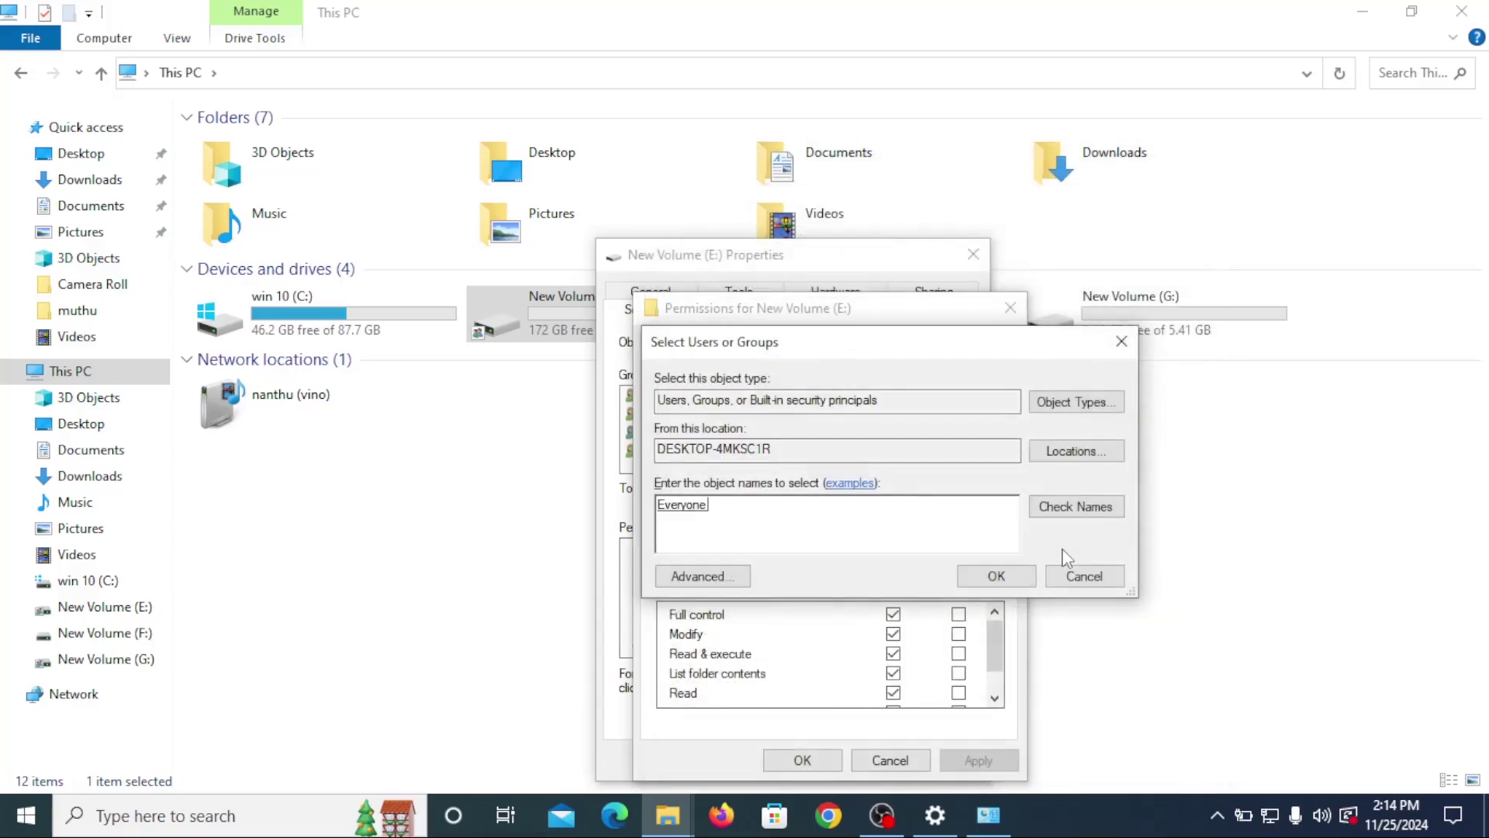
left_click(993, 576)
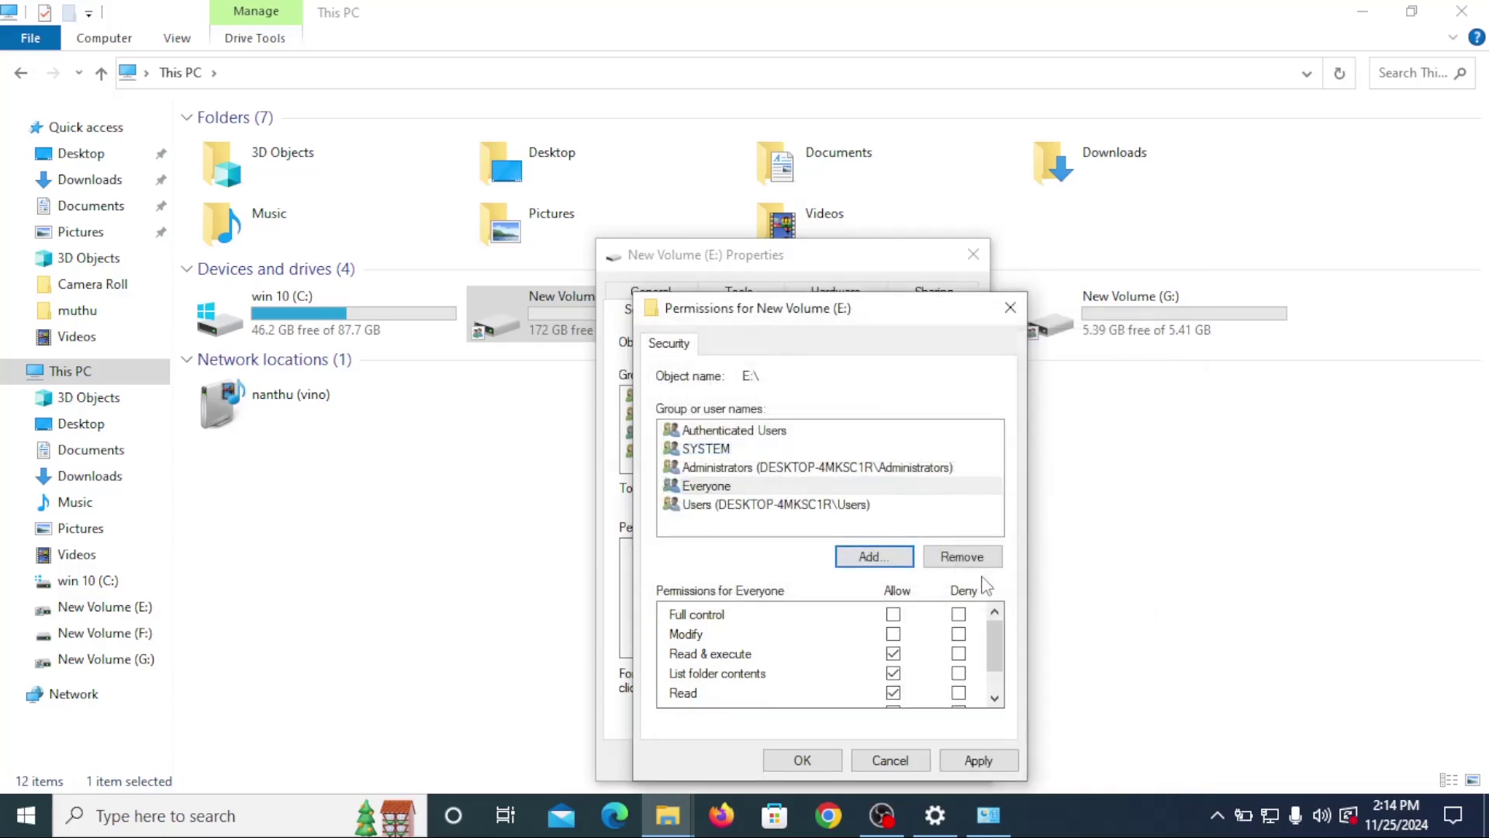
- Allow Everyone Modify and Full control on New Volume (E:), apply the permissions and close the drive's properties
left_click(893, 636)
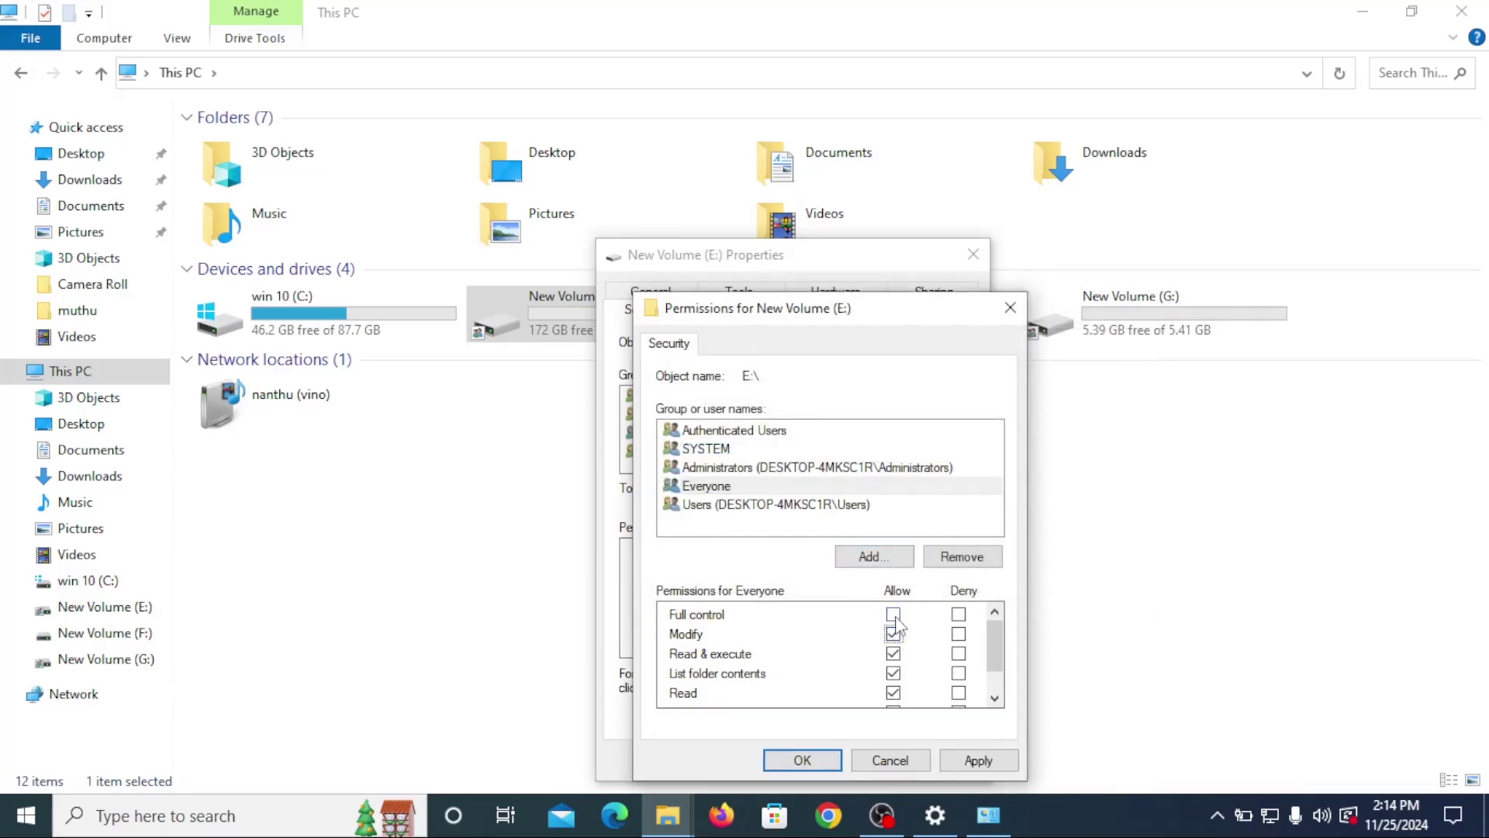
left_click(893, 615)
left_click(979, 762)
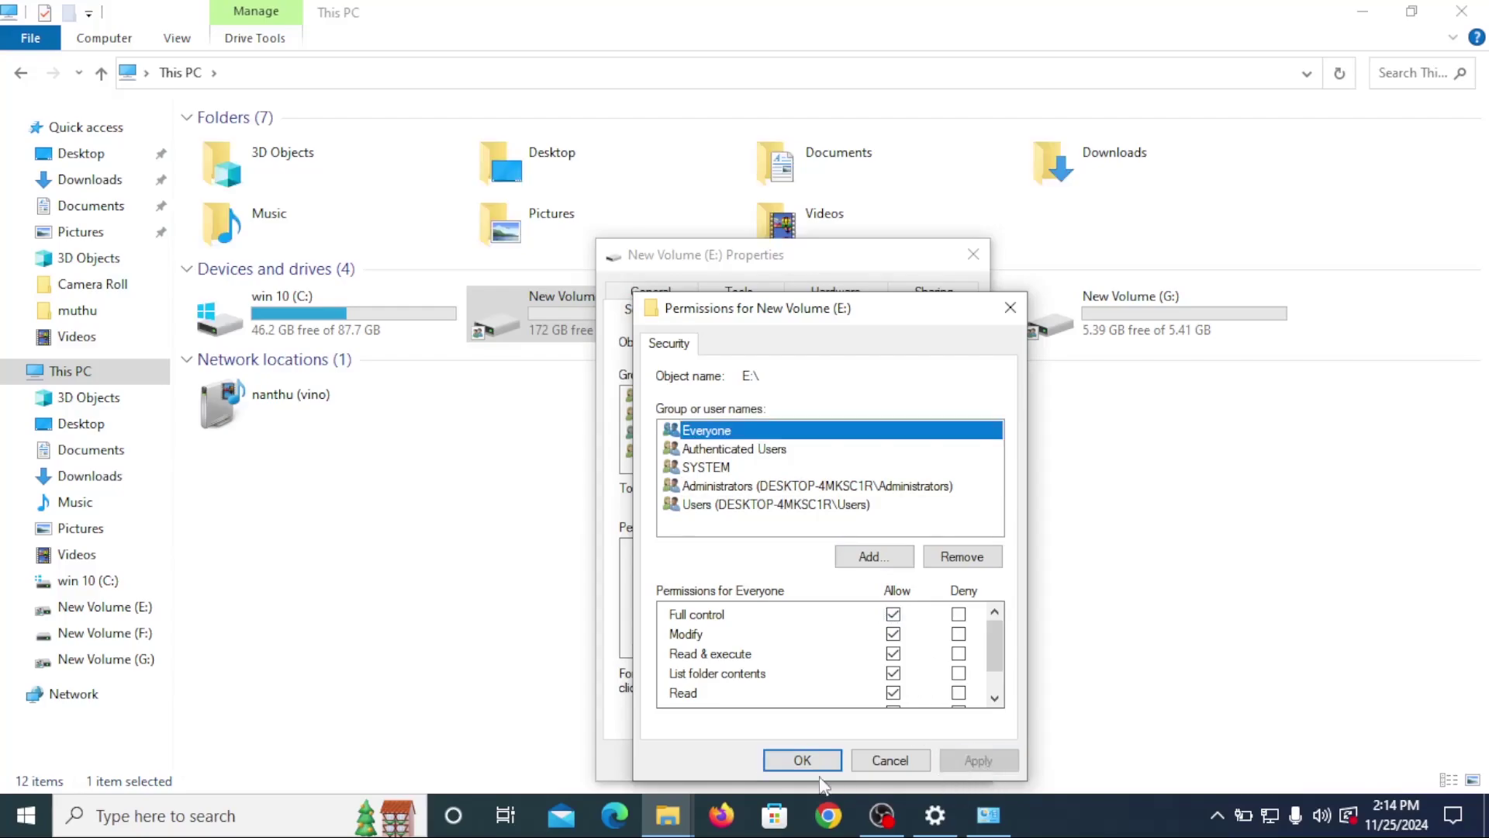
left_click(802, 760)
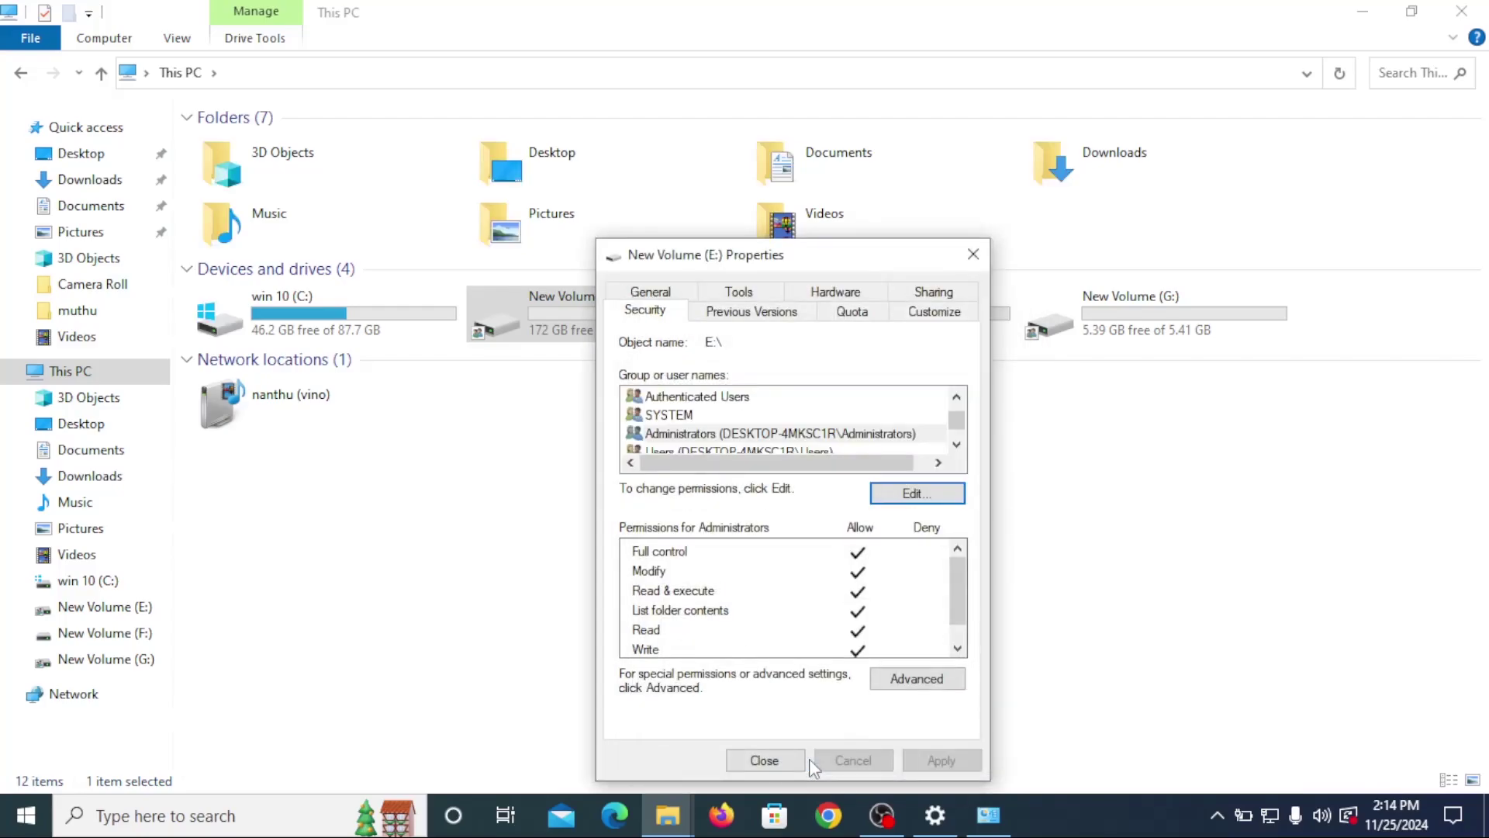
left_click(764, 760)
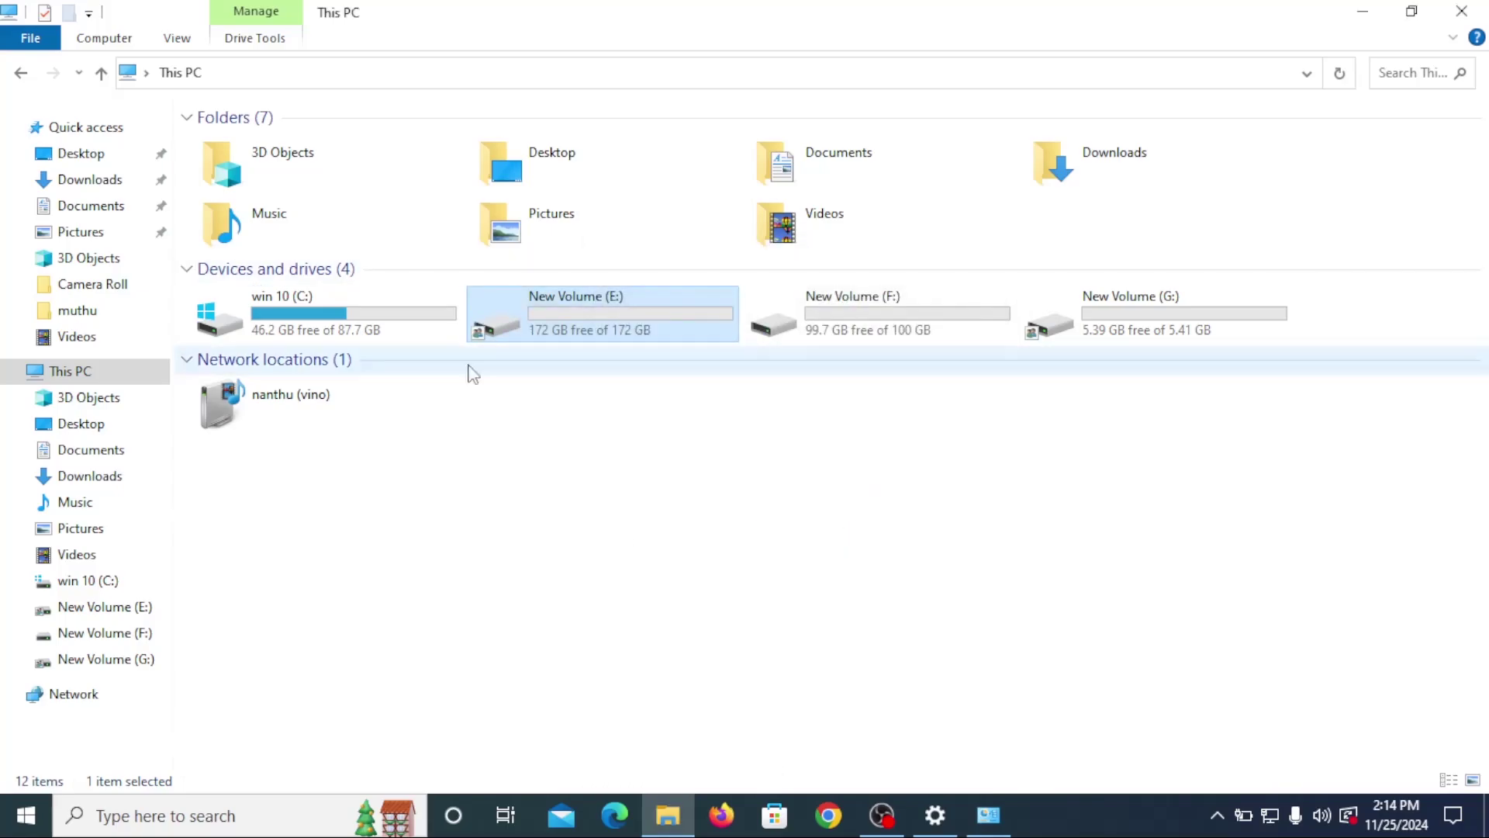
- Browse the Network location to the other computer and open its shared folder d
left_click(55, 696)
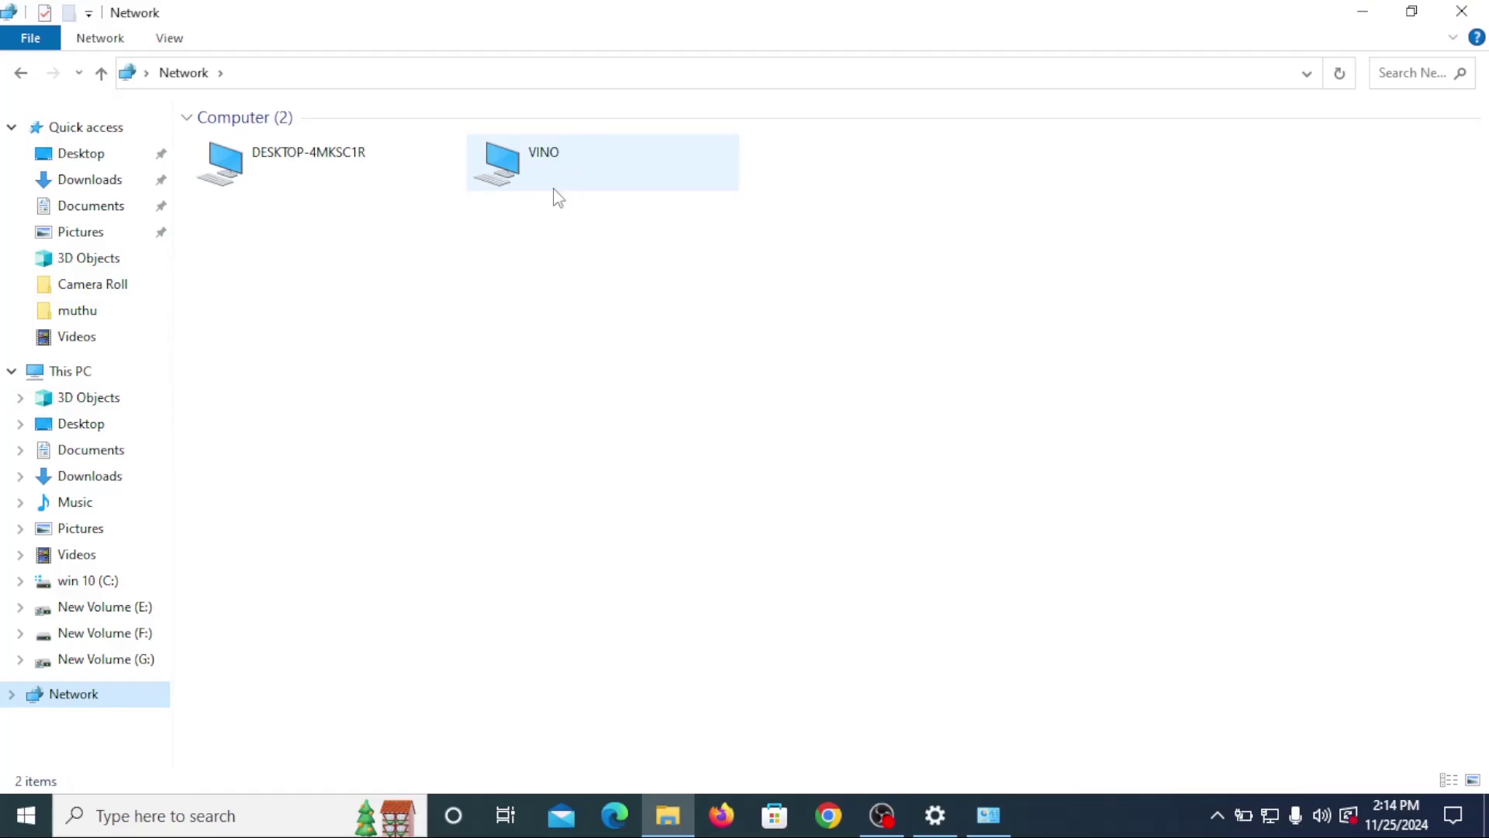
double_click(586, 190)
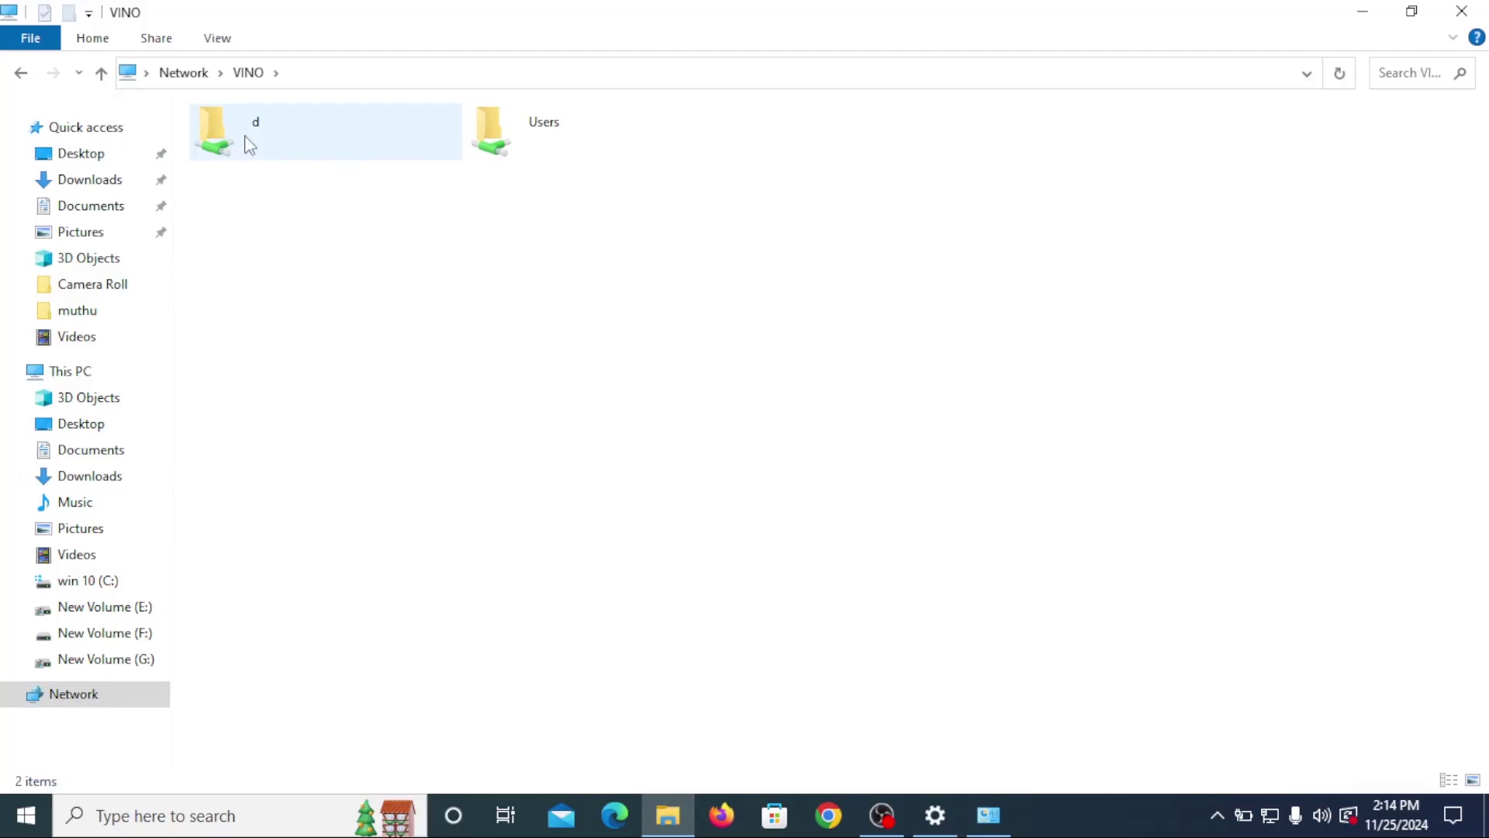
double_click(246, 144)
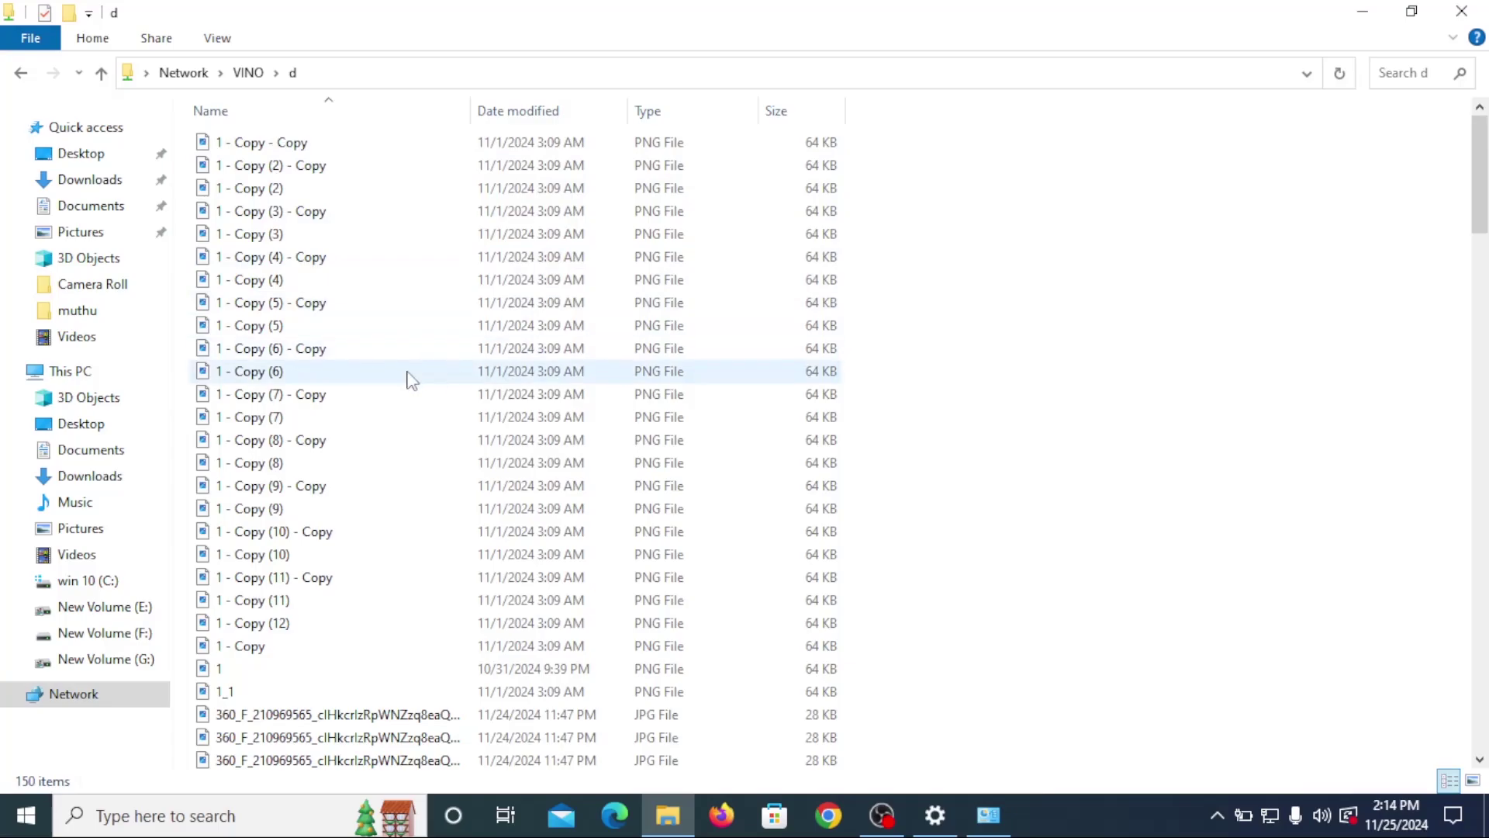
- Copy the file 1 - Copy (5) from the other computer's shared folder d into the local New Volume (G:)
left_click(320, 325)
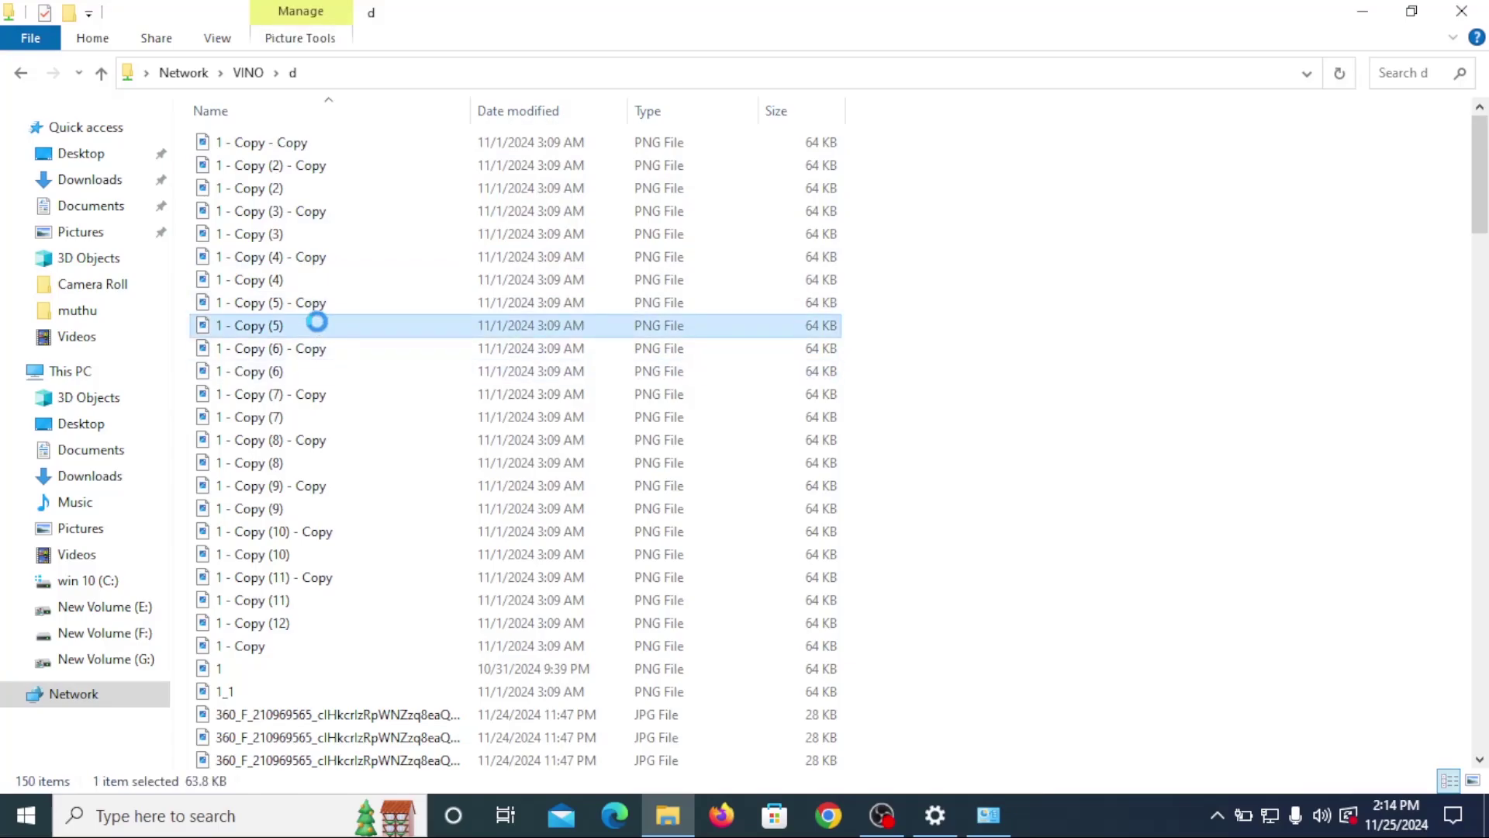
right_click(317, 323)
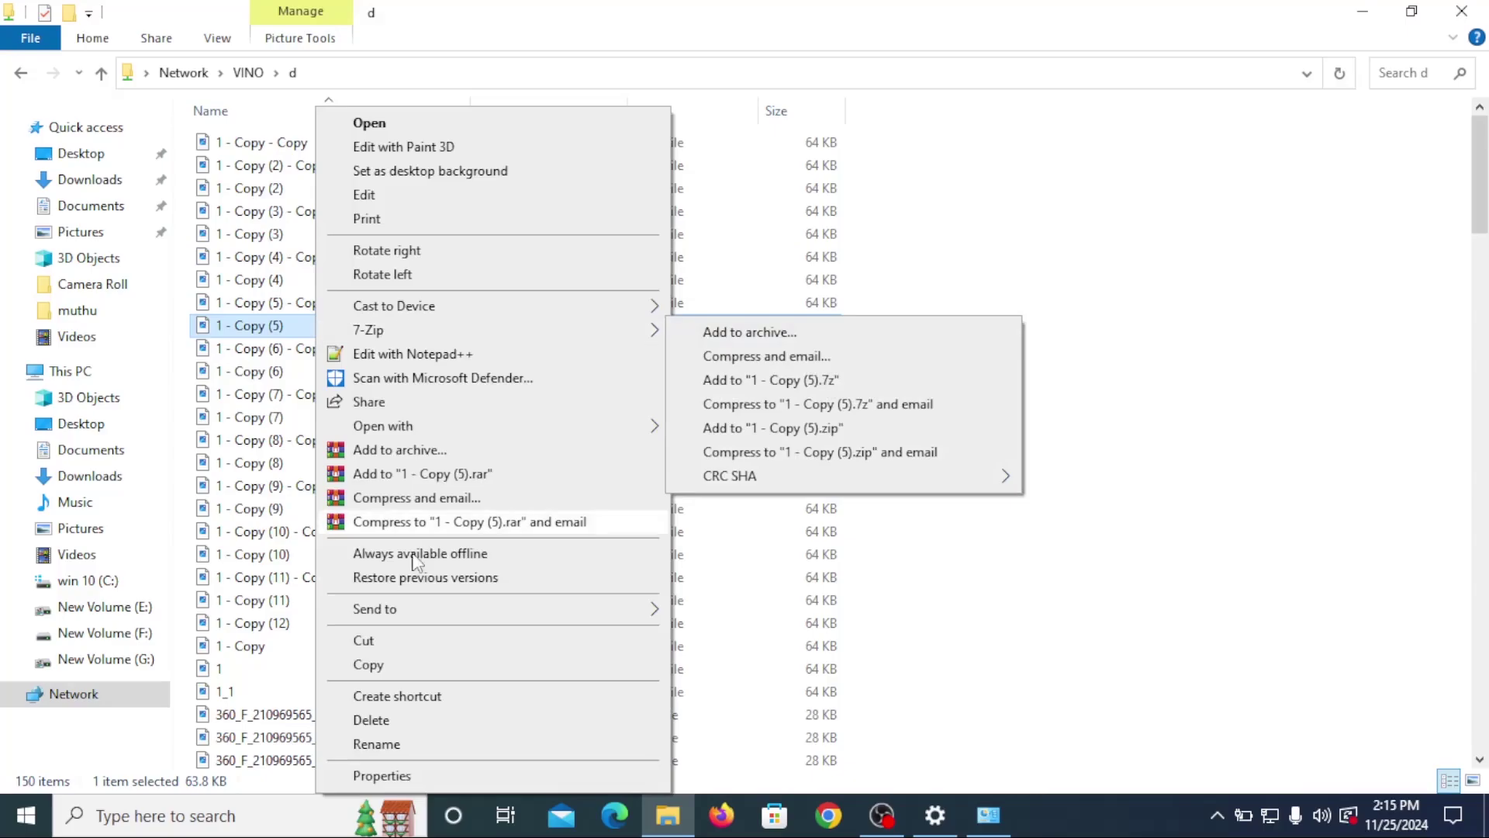
left_click(375, 664)
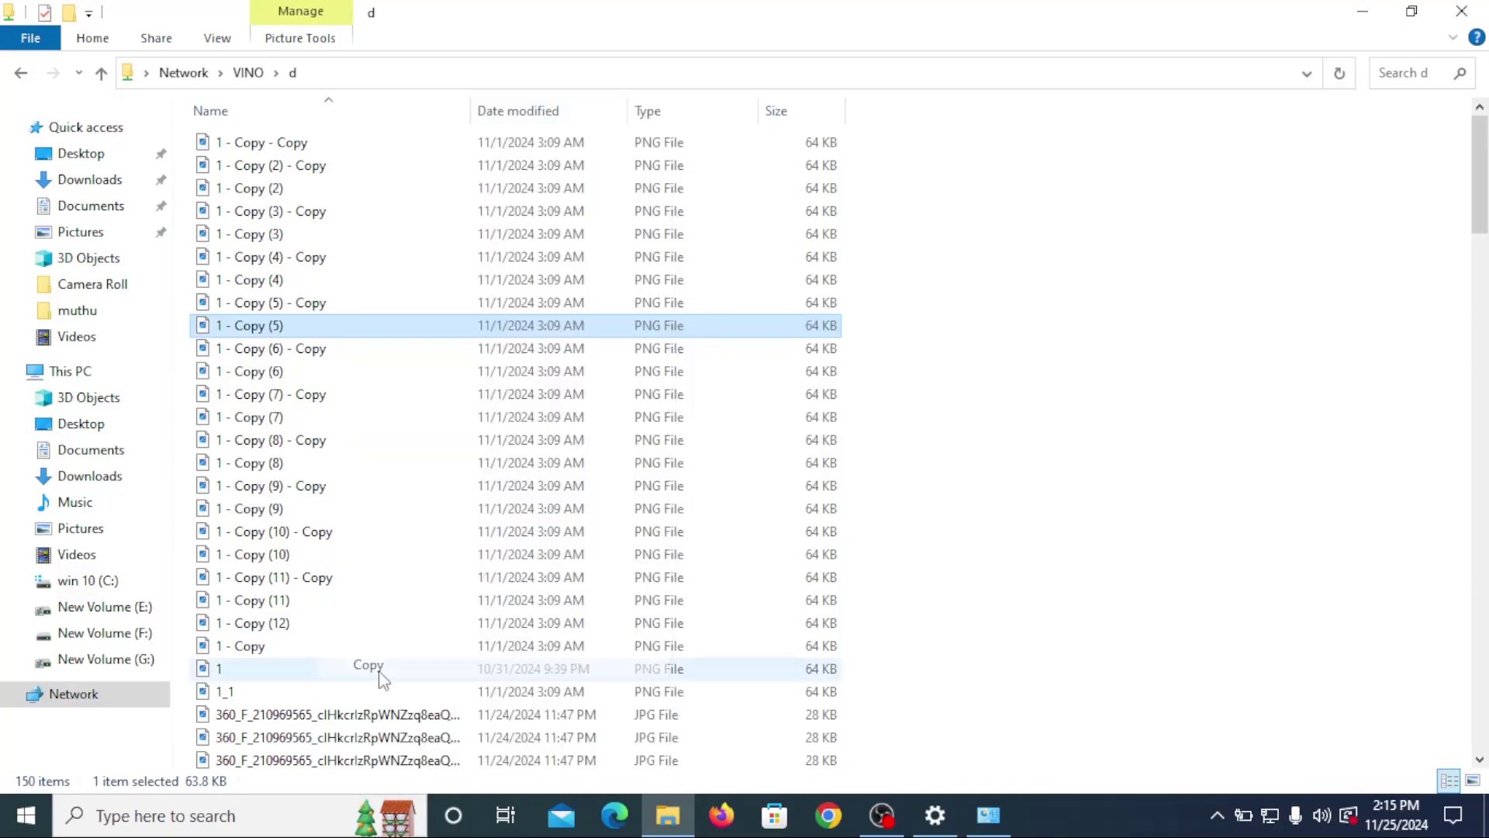
left_click(108, 374)
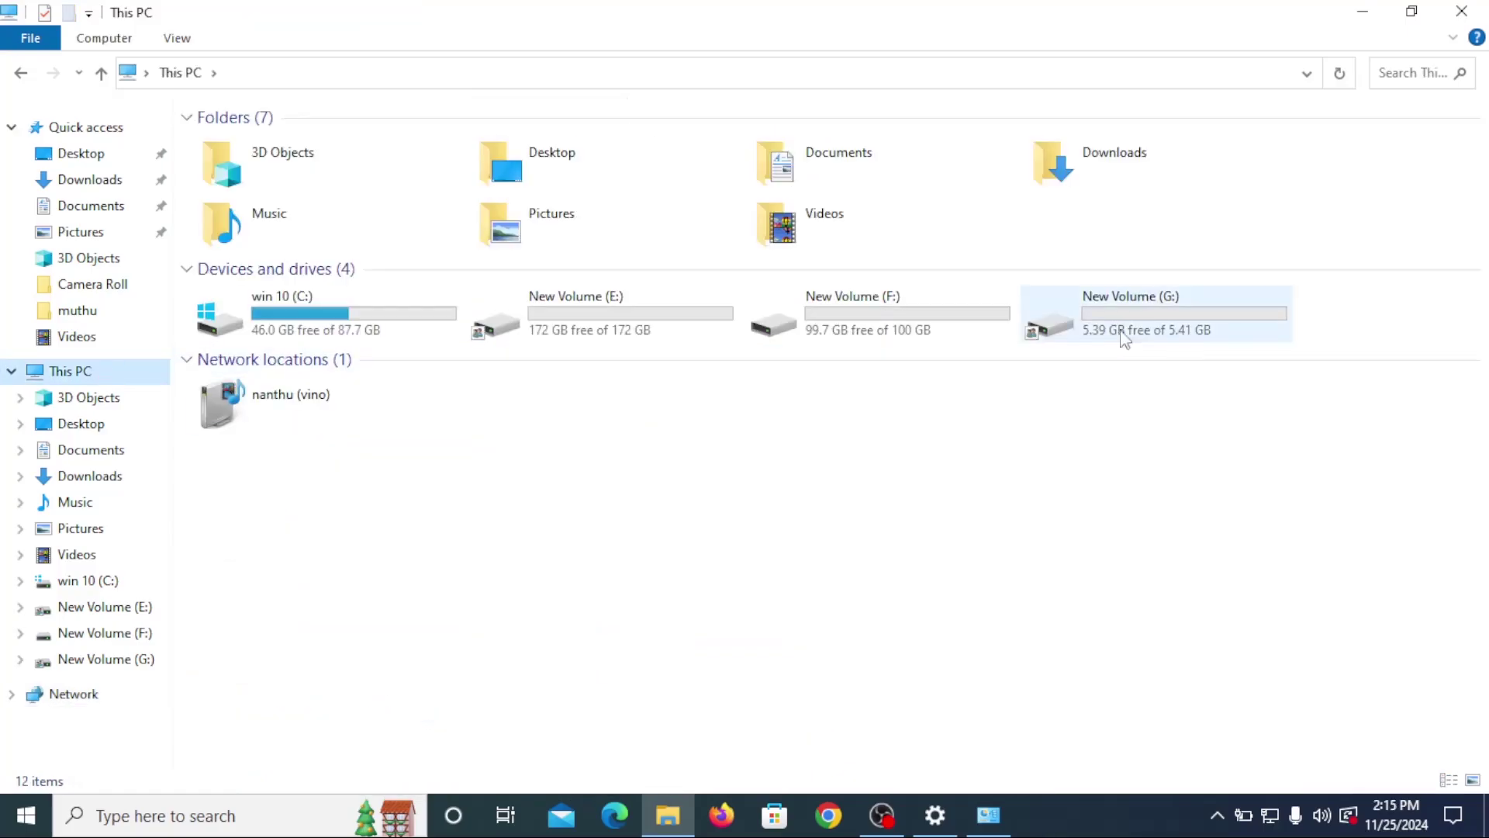
double_click(1150, 322)
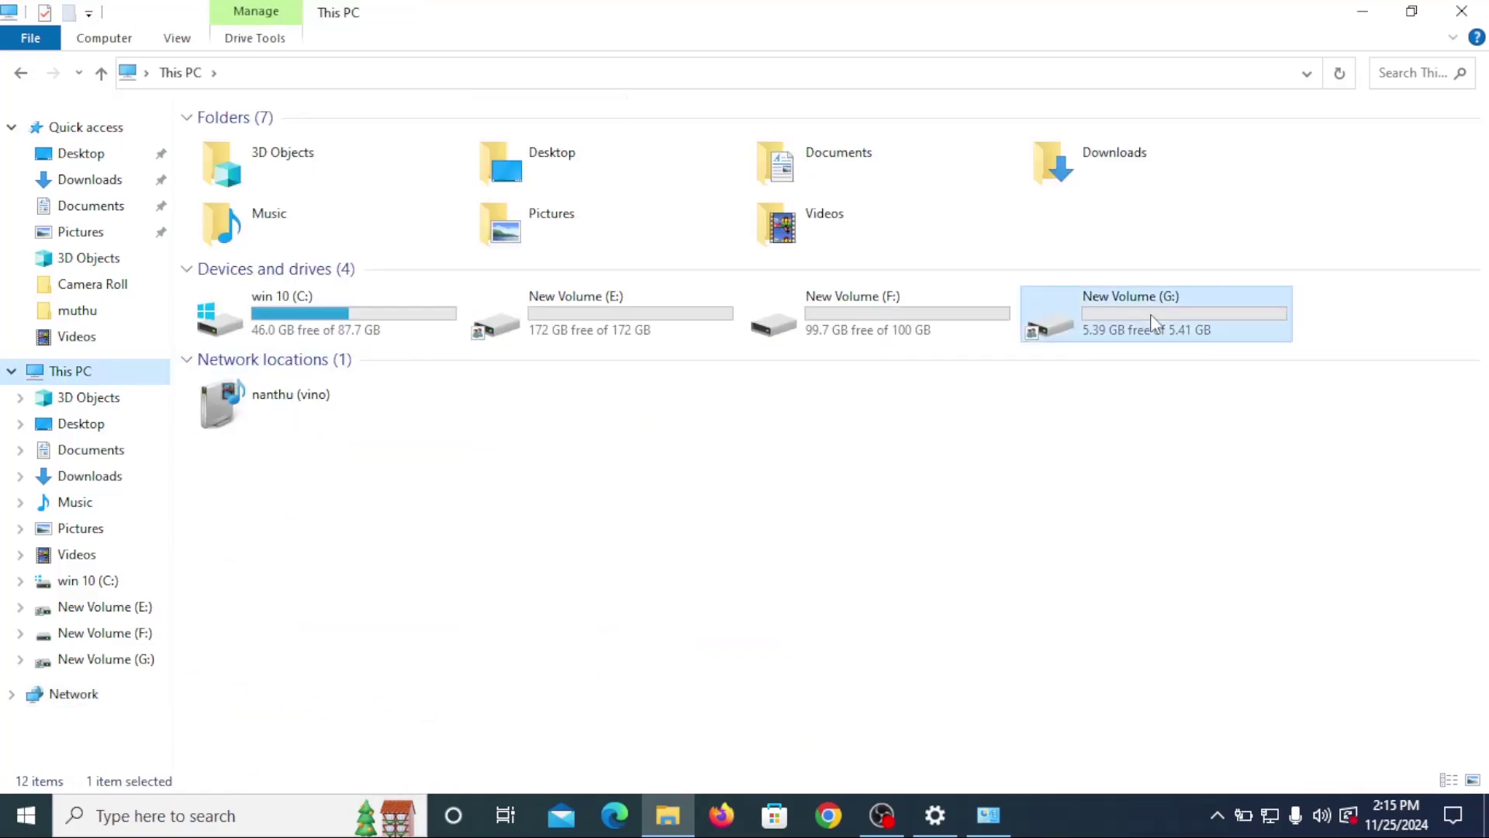
right_click(951, 331)
left_click(999, 481)
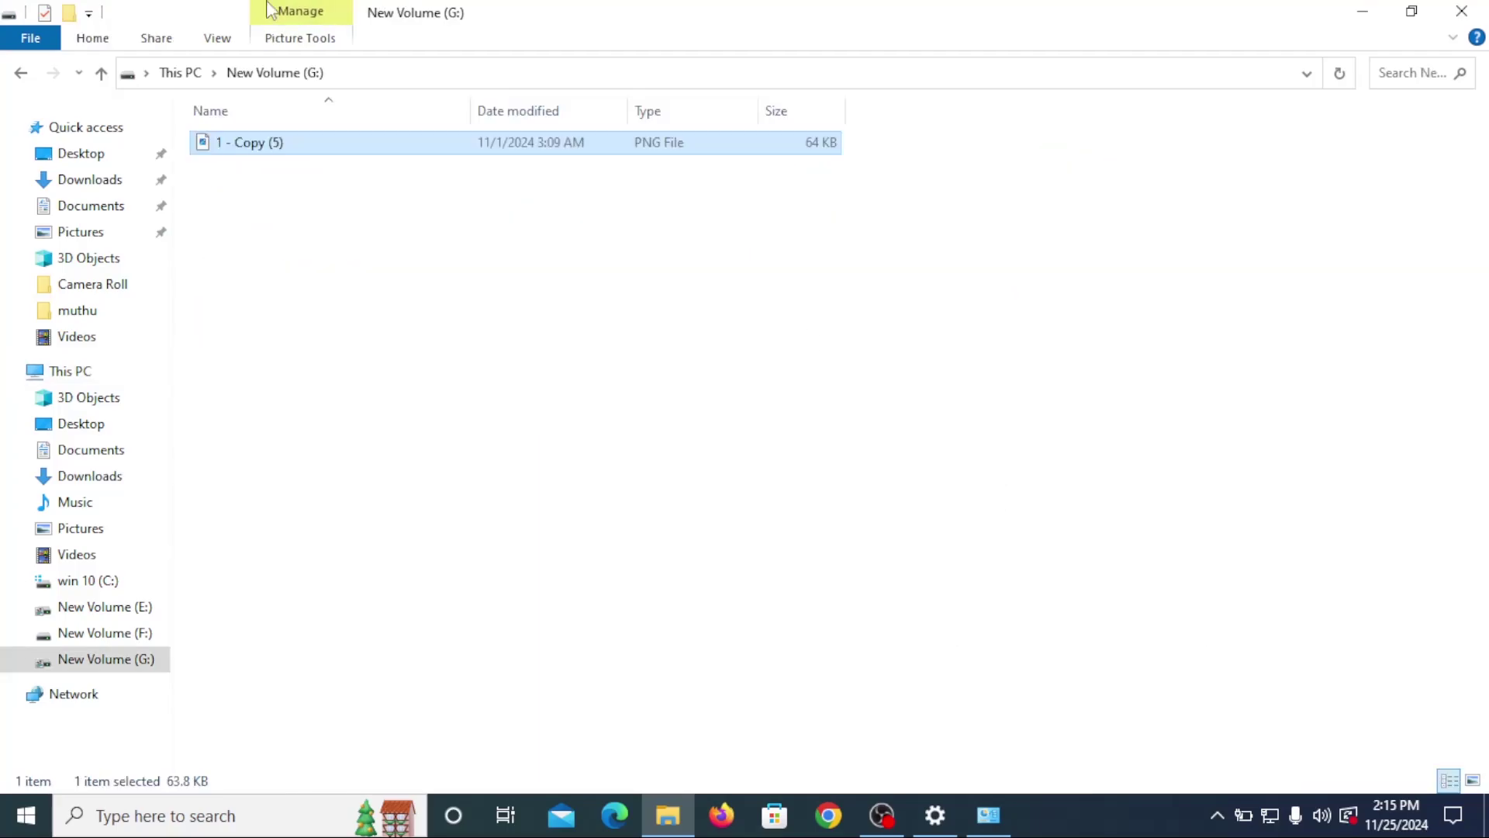
- Browse the Network location to DESKTOP-4MKSC1R and paste the copied file 1 - Copy (5) into its shared folder e
left_click(67, 706)
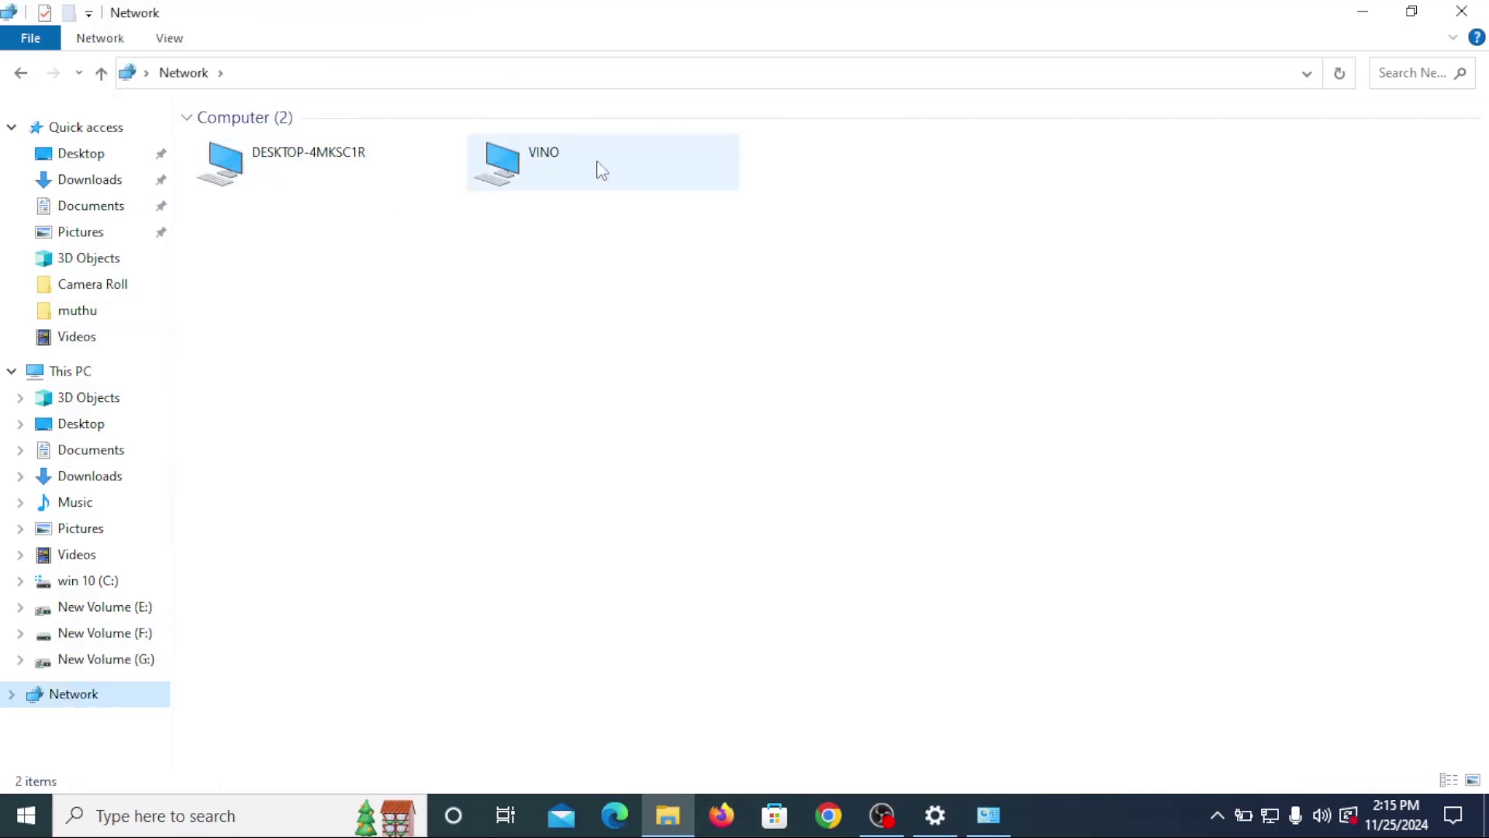
double_click(309, 181)
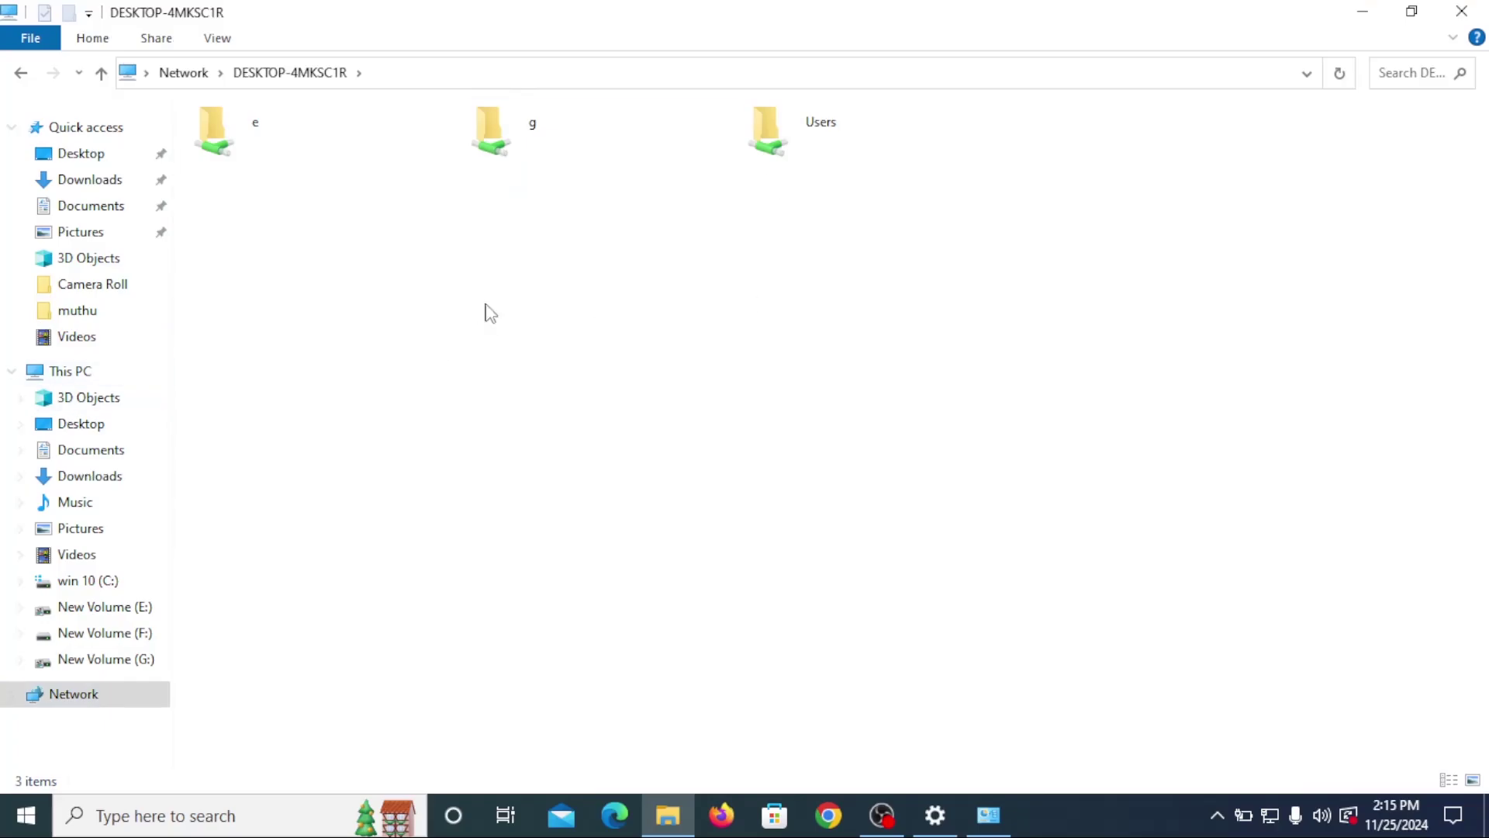
left_click(256, 151)
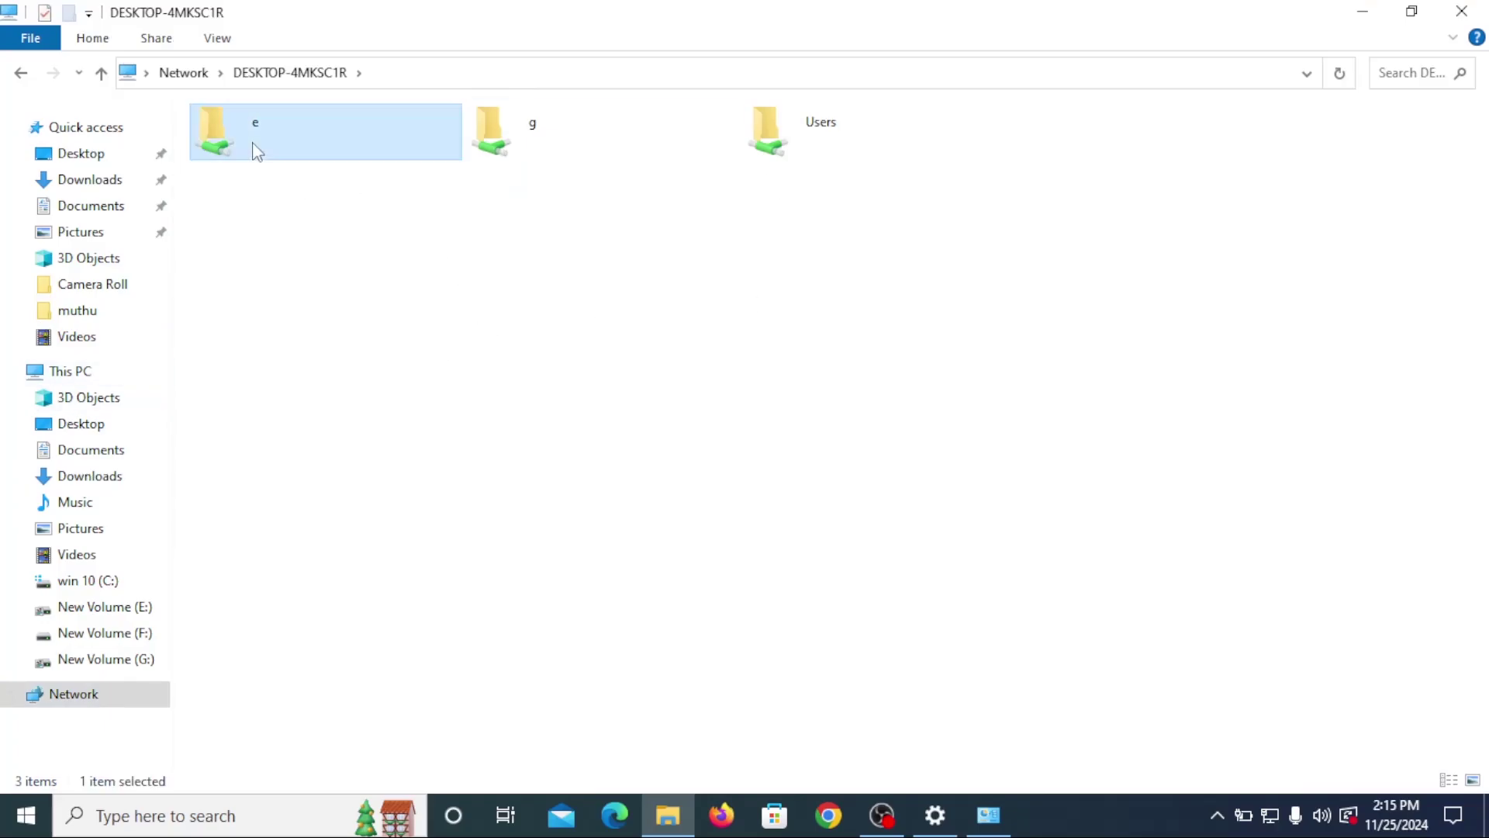
double_click(257, 151)
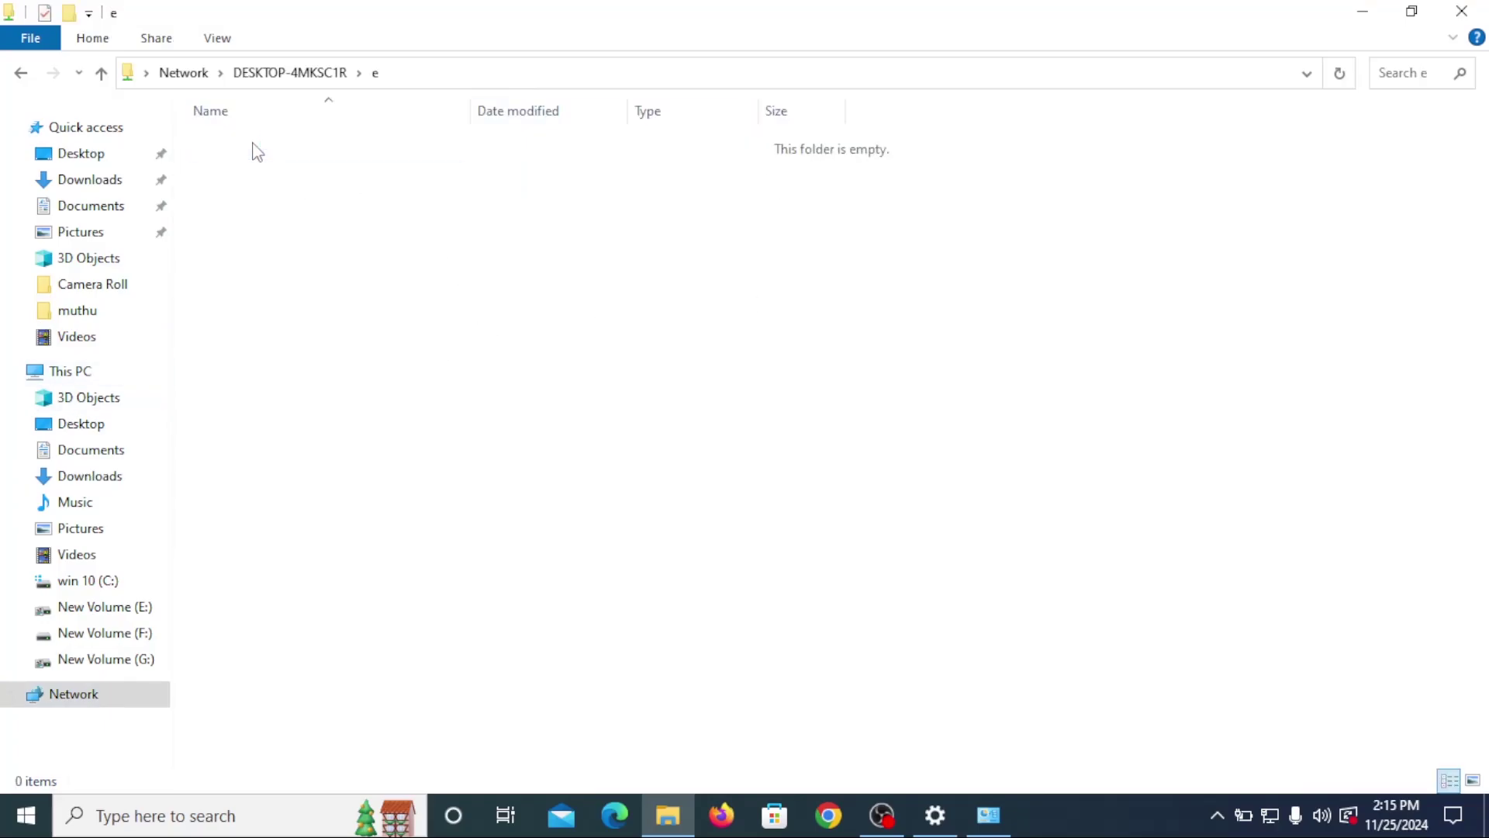
left_click(20, 73)
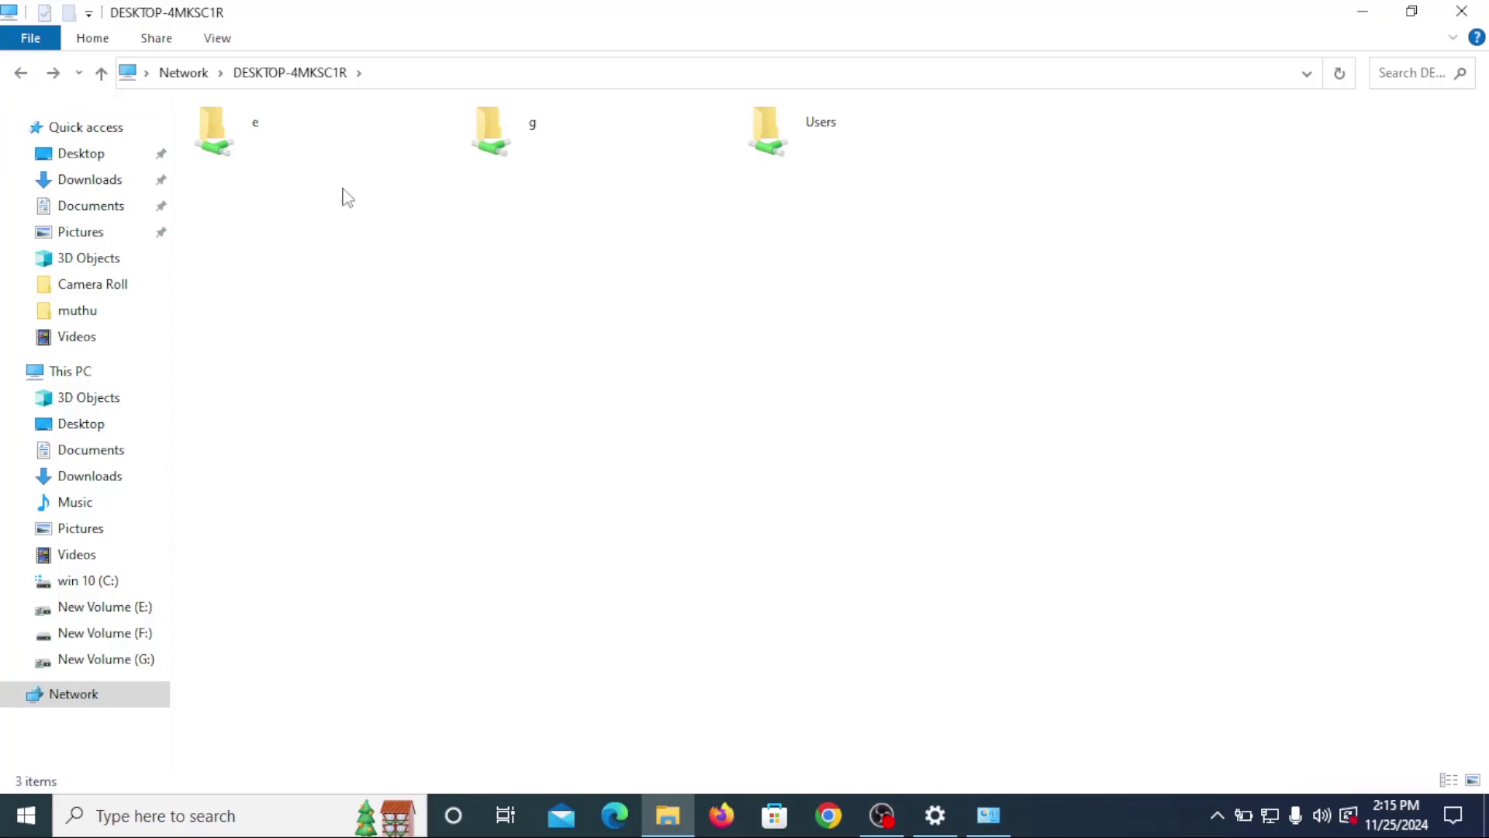
left_click(271, 144)
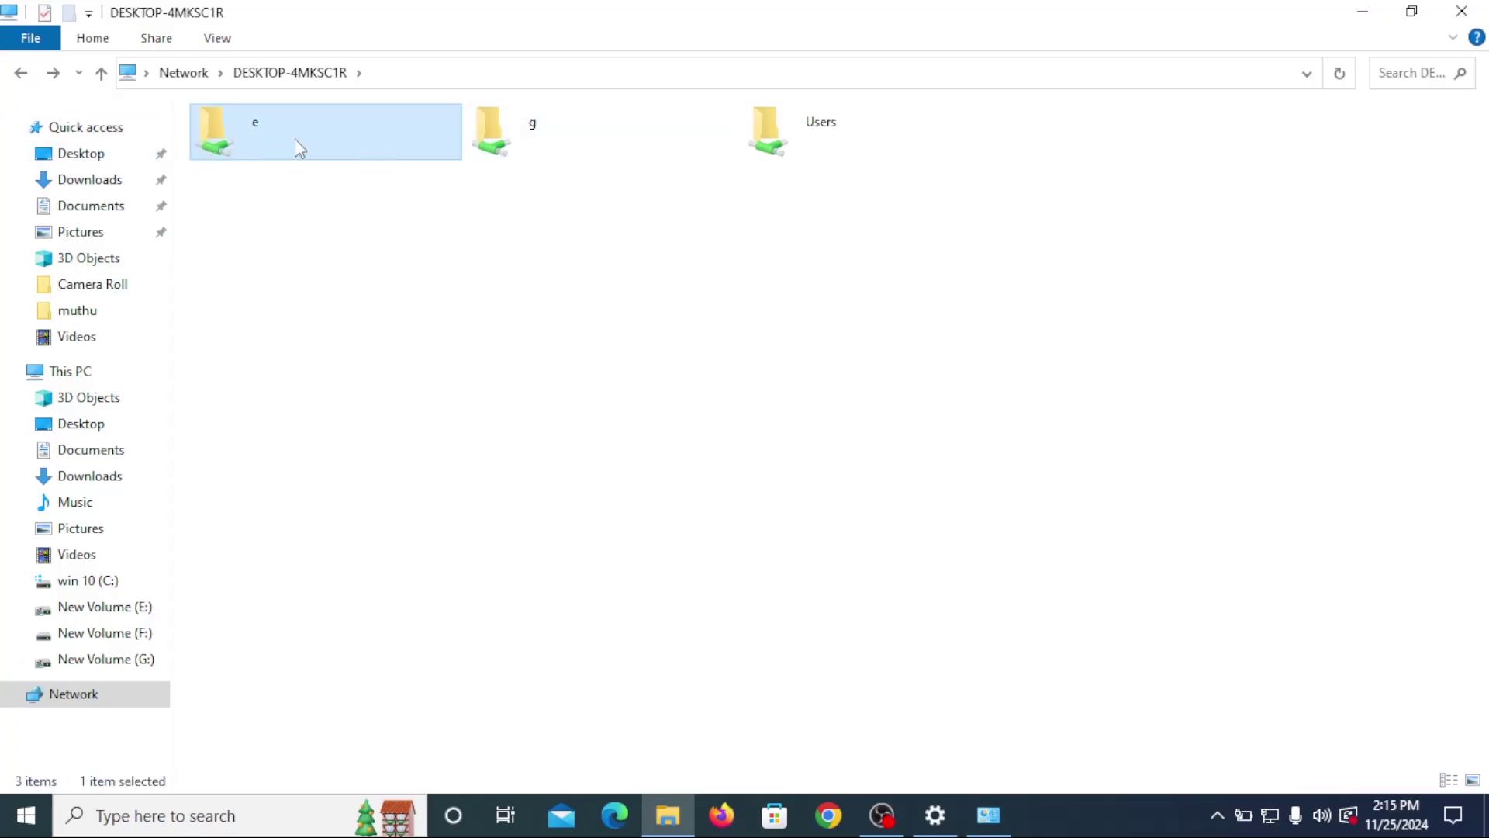
double_click(298, 144)
right_click(412, 274)
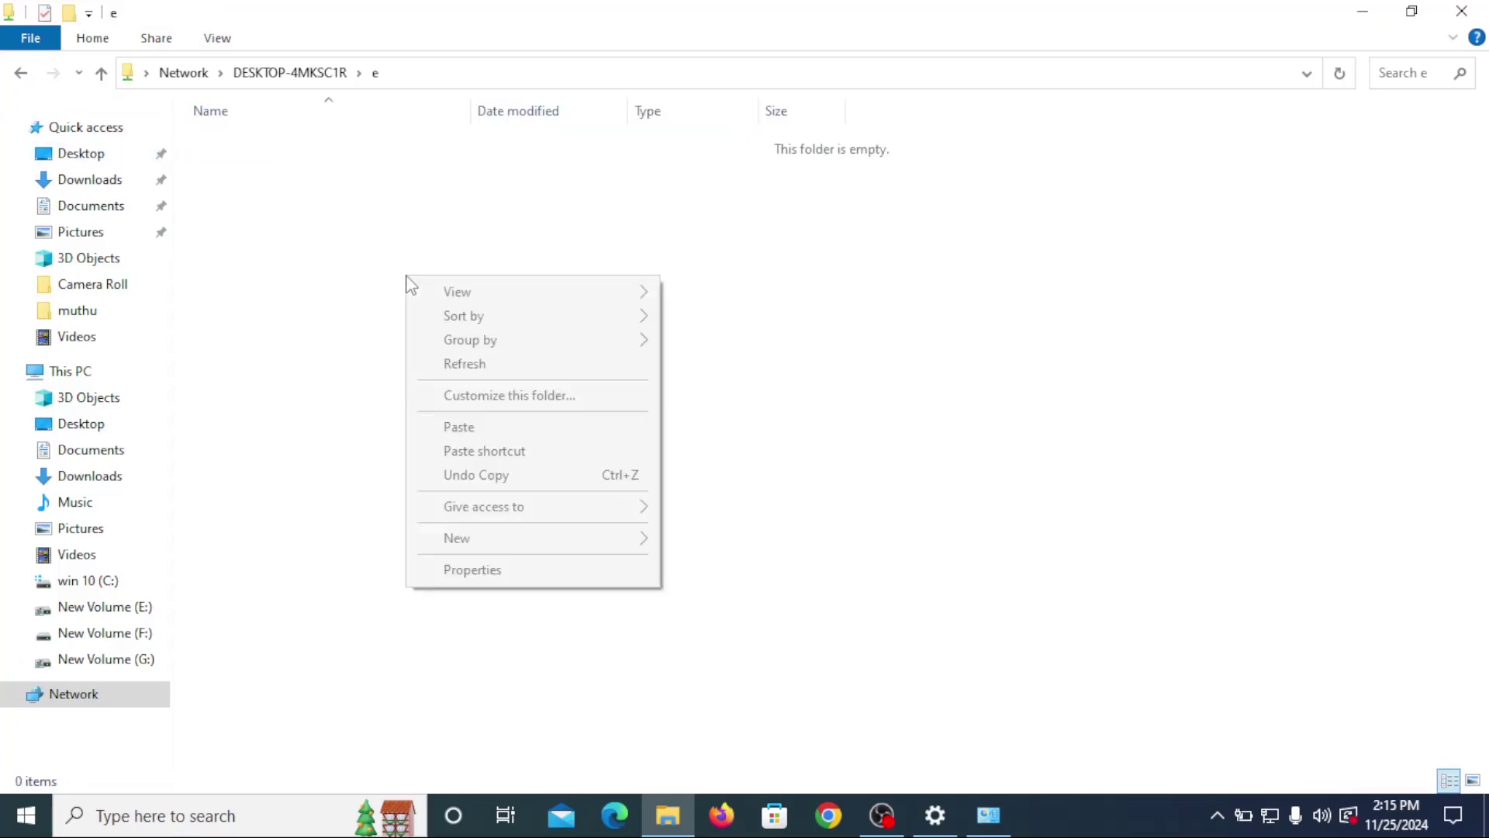
left_click(483, 426)
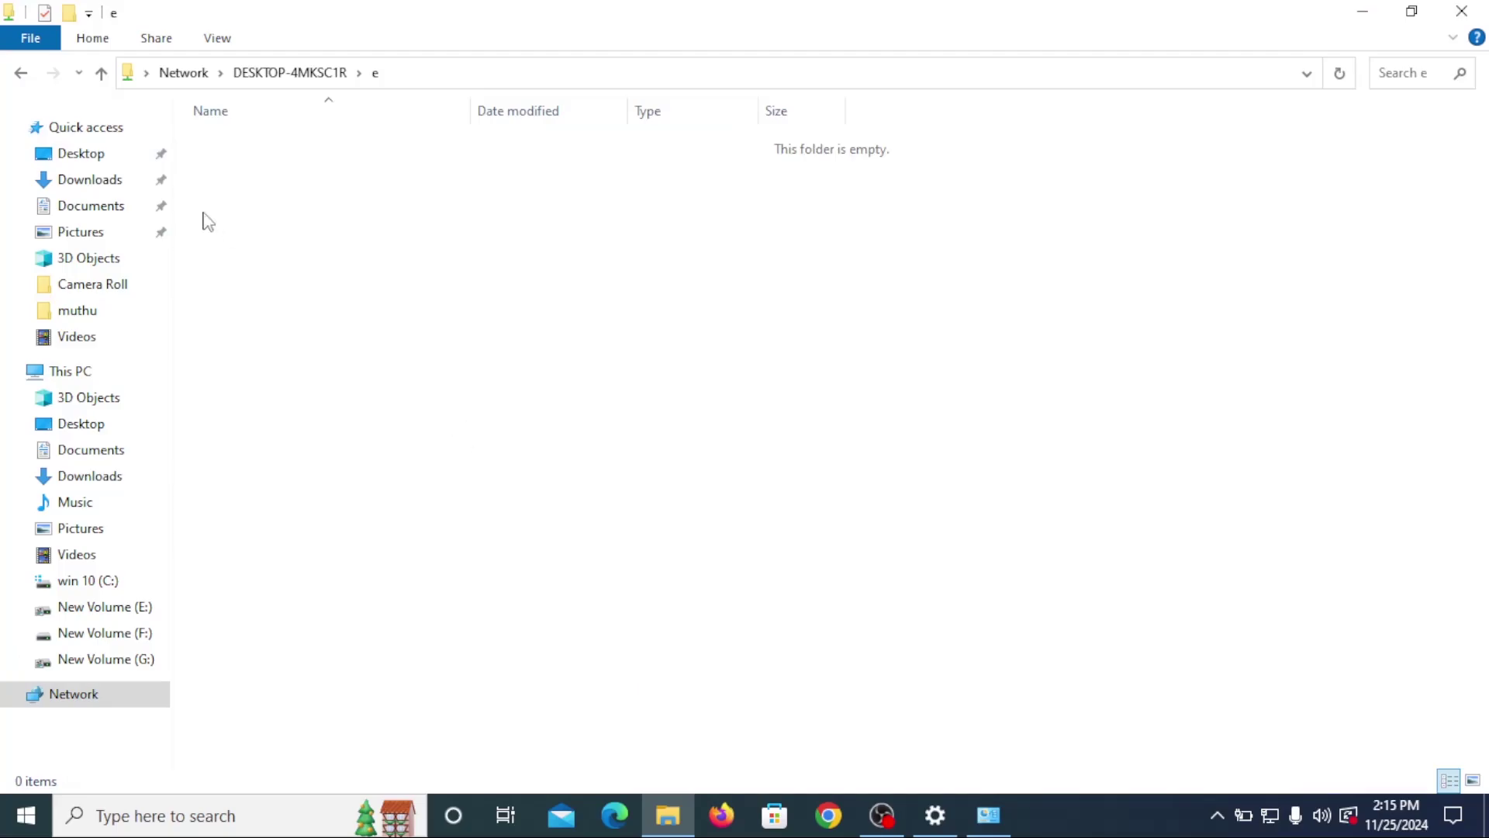
- Return to the Network computer list and open New Volume (E:) to check for the pasted file
left_click(21, 74)
left_click(21, 74)
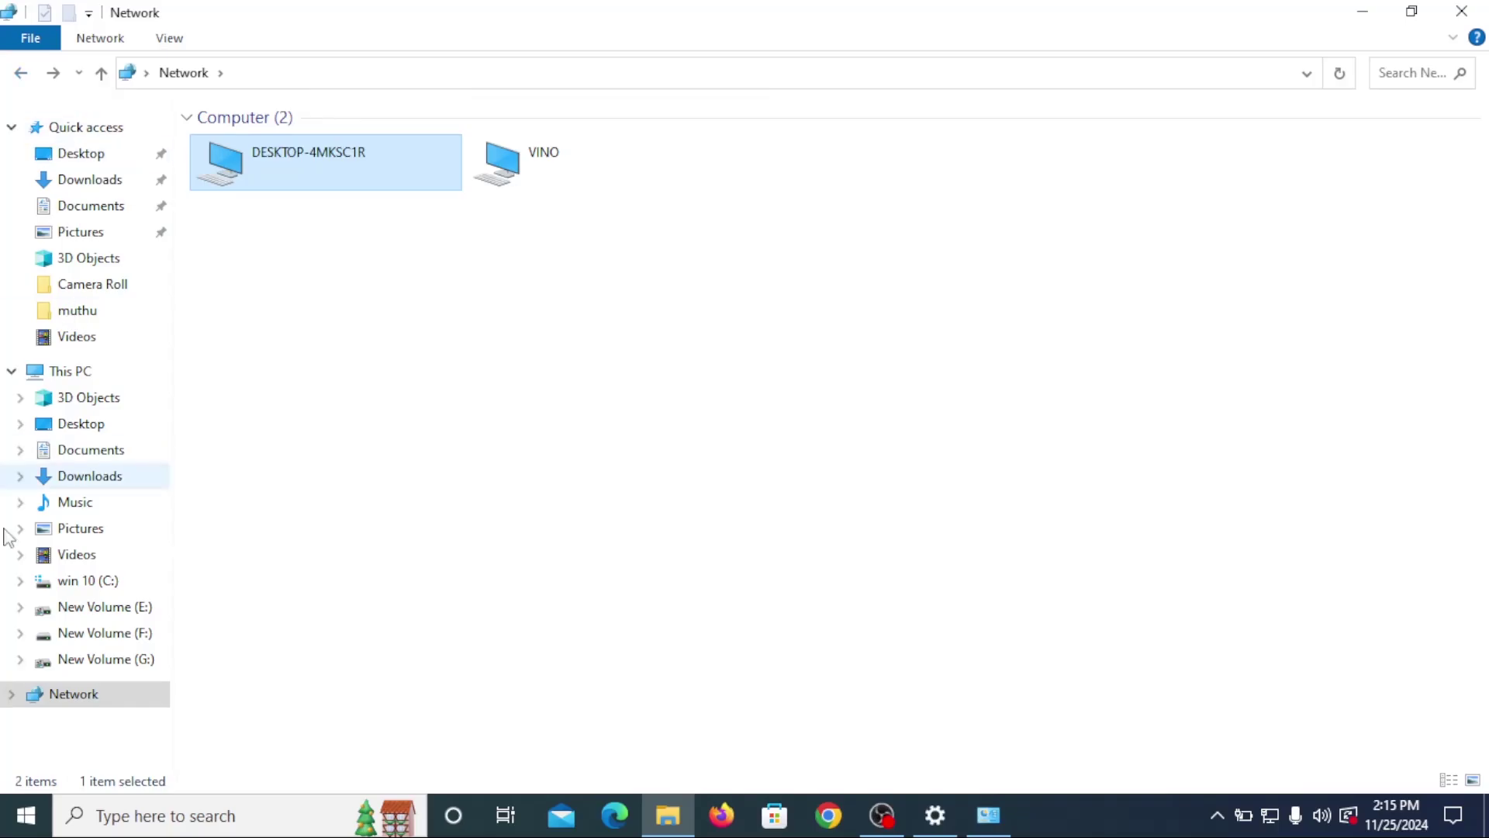
left_click(137, 614)
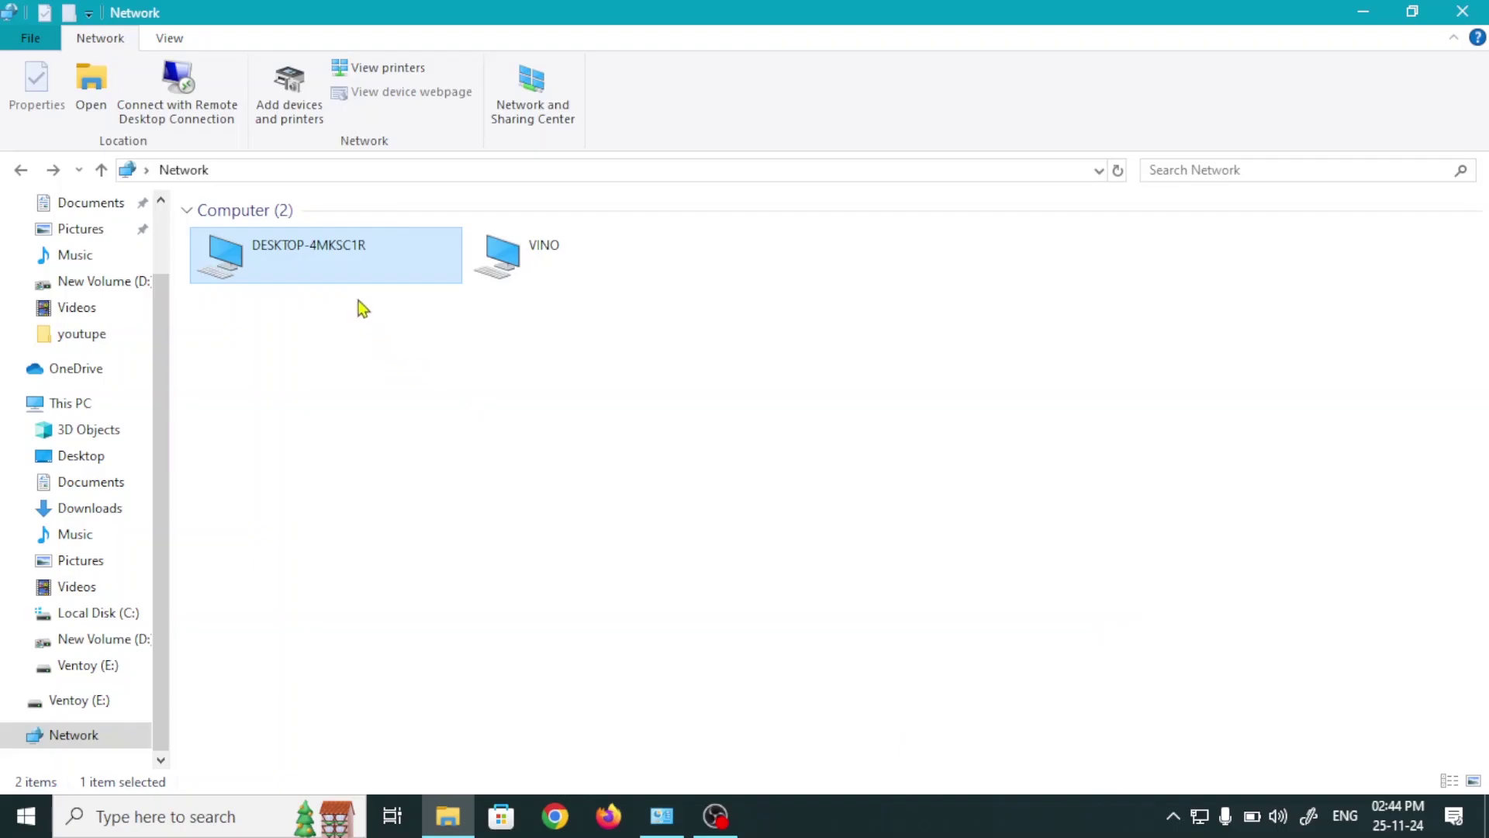
- On the second computer, check the shared folder e of DESKTOP-4MKSC1R for the copied file, and minimize the window
double_click(346, 269)
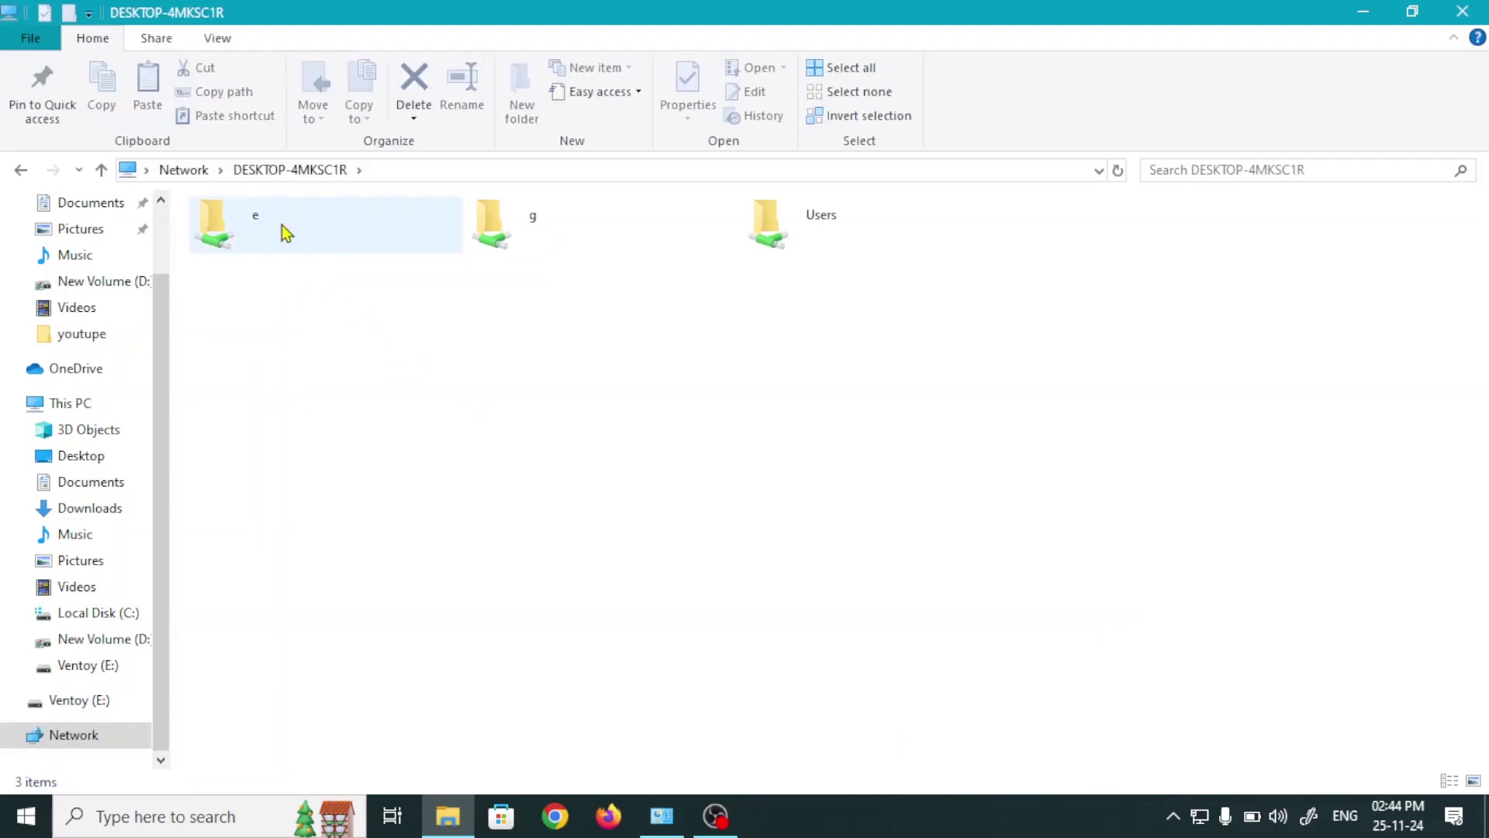
double_click(281, 225)
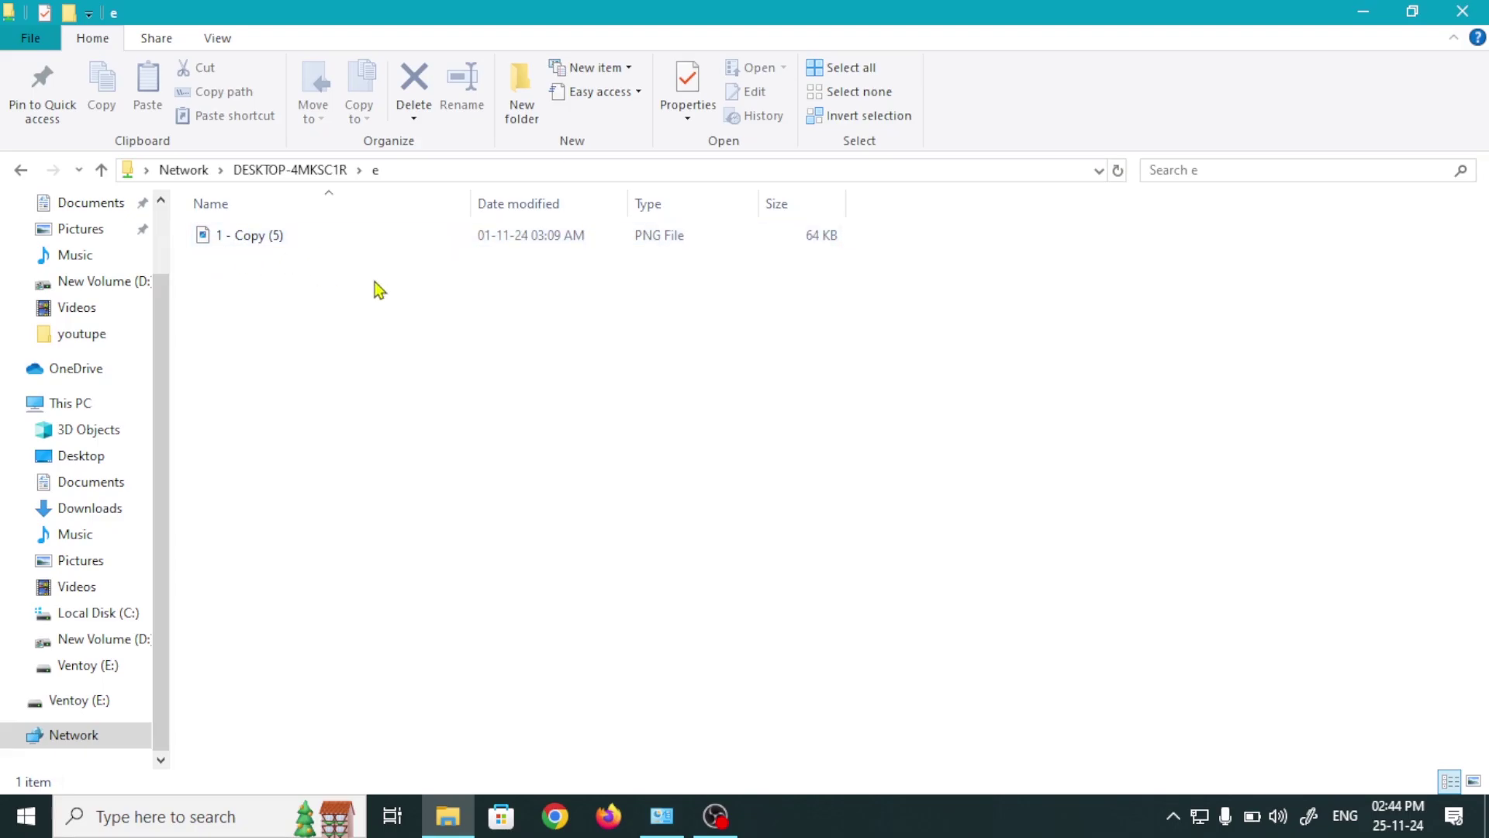
left_click(1369, 11)
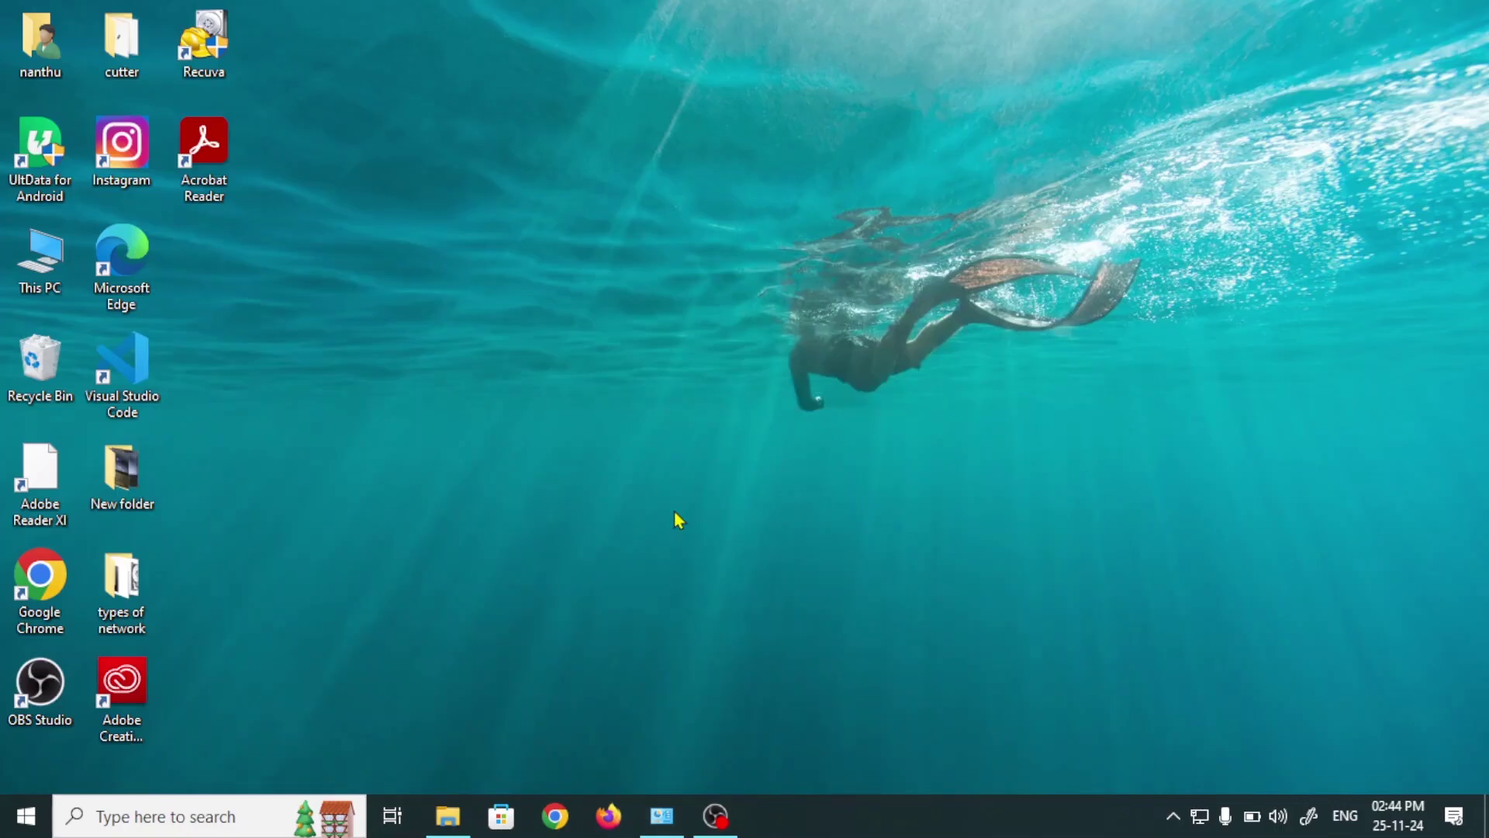